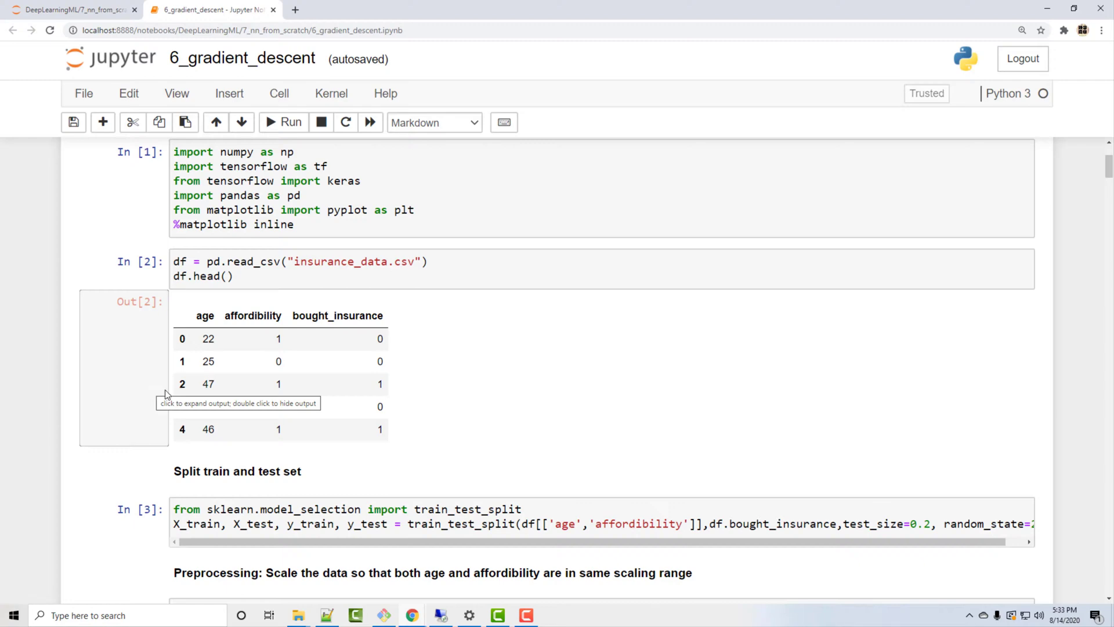
scroll(192, 401, up, 2)
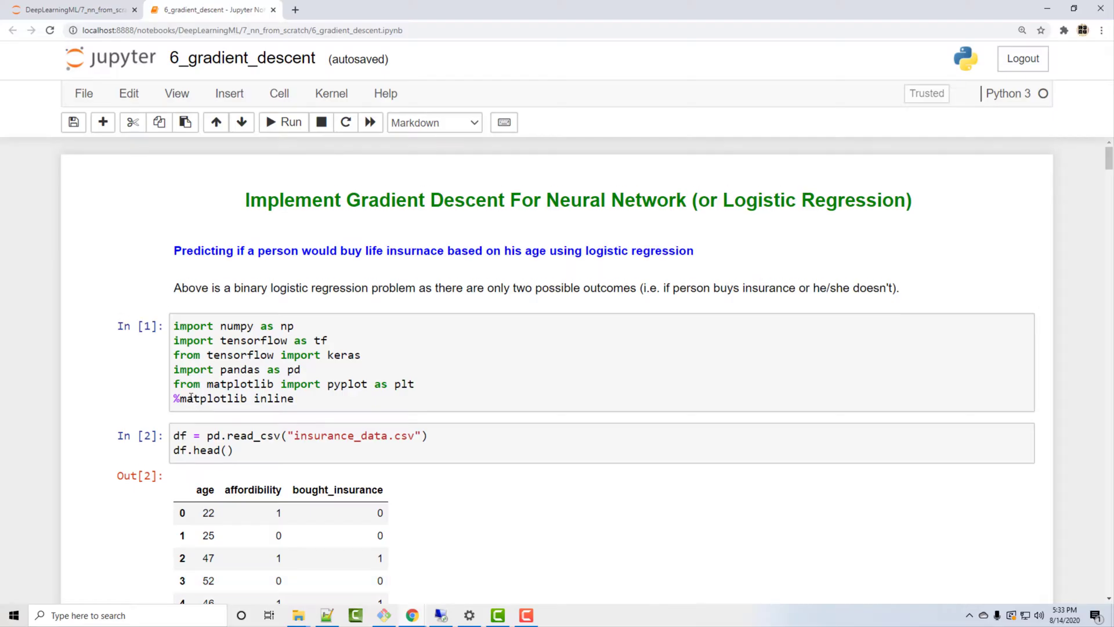
scroll(191, 400, down, 2)
- Review the data preview and the Keras Sequential, compile, fit and predict cells
click(281, 338)
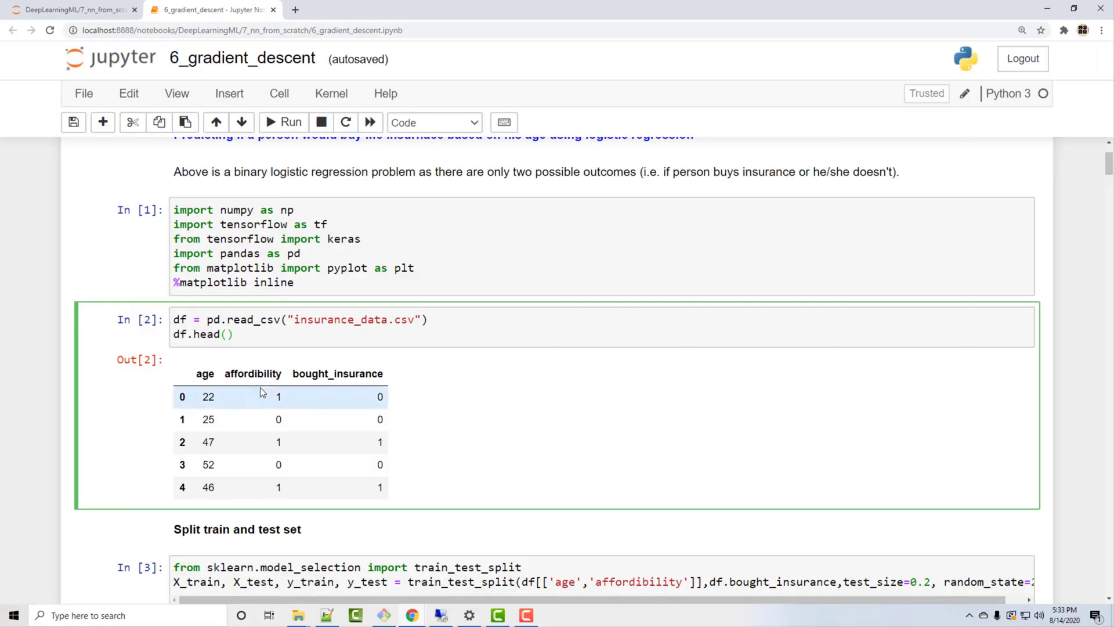
drag(292, 374, 383, 374)
click(384, 374)
scroll(310, 373, down, 3)
scroll(305, 374, down, 3)
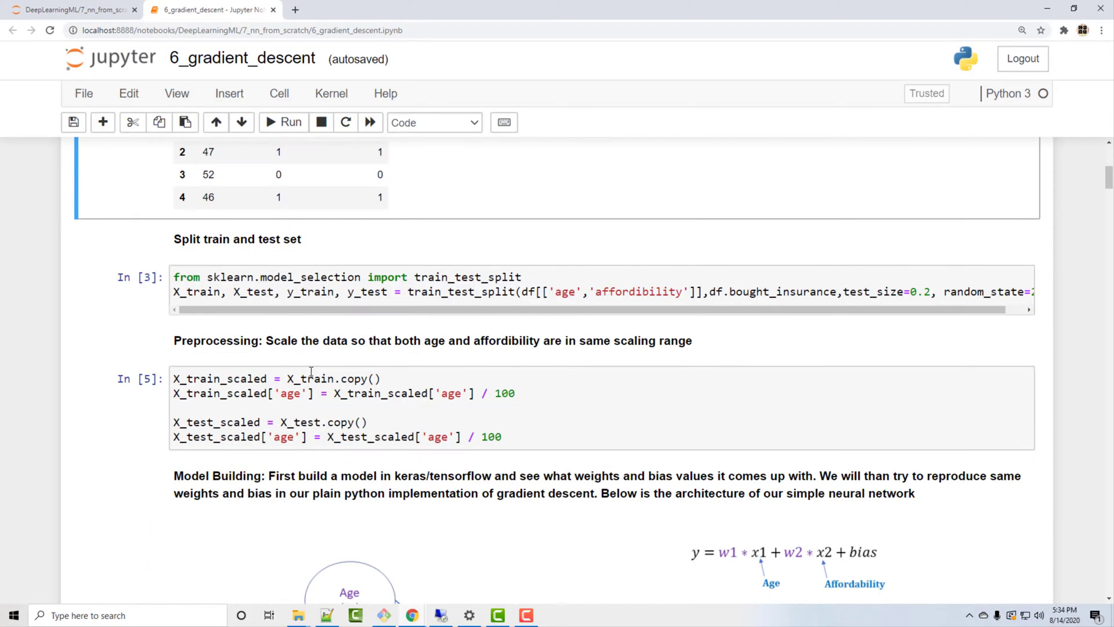
scroll(278, 379, down, 4)
scroll(278, 378, down, 1)
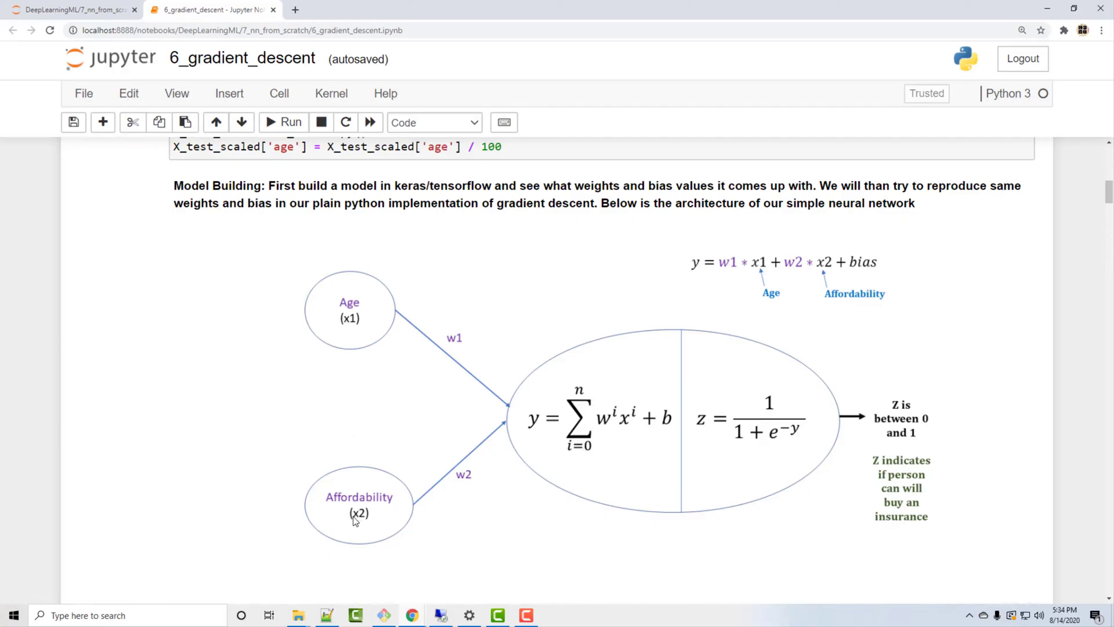
scroll(159, 394, down, 4)
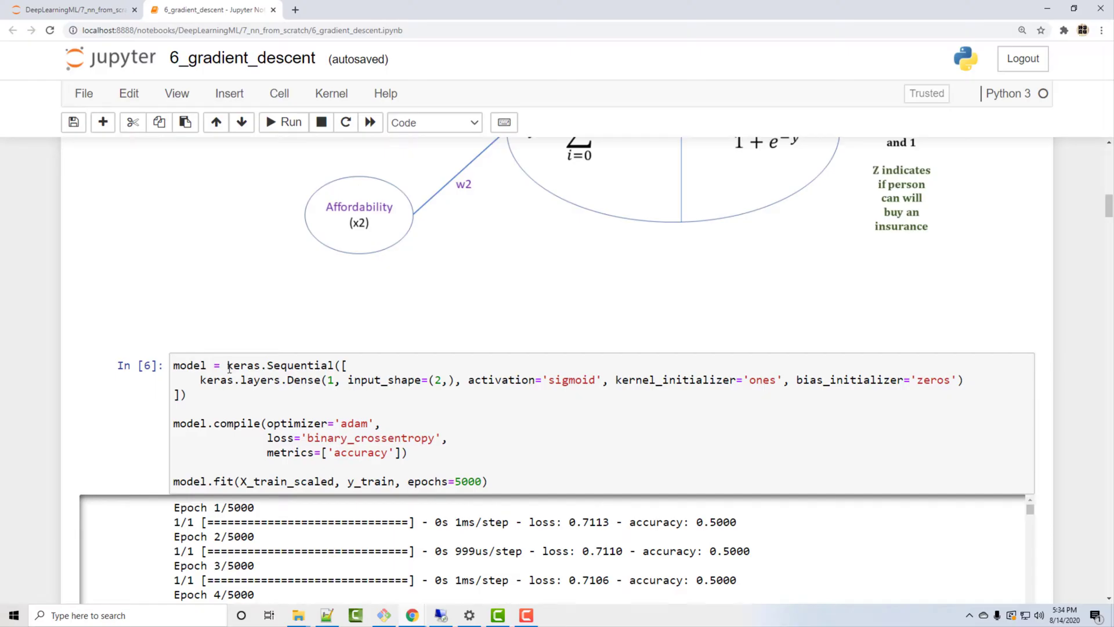
drag(227, 364, 187, 394)
double_click(237, 424)
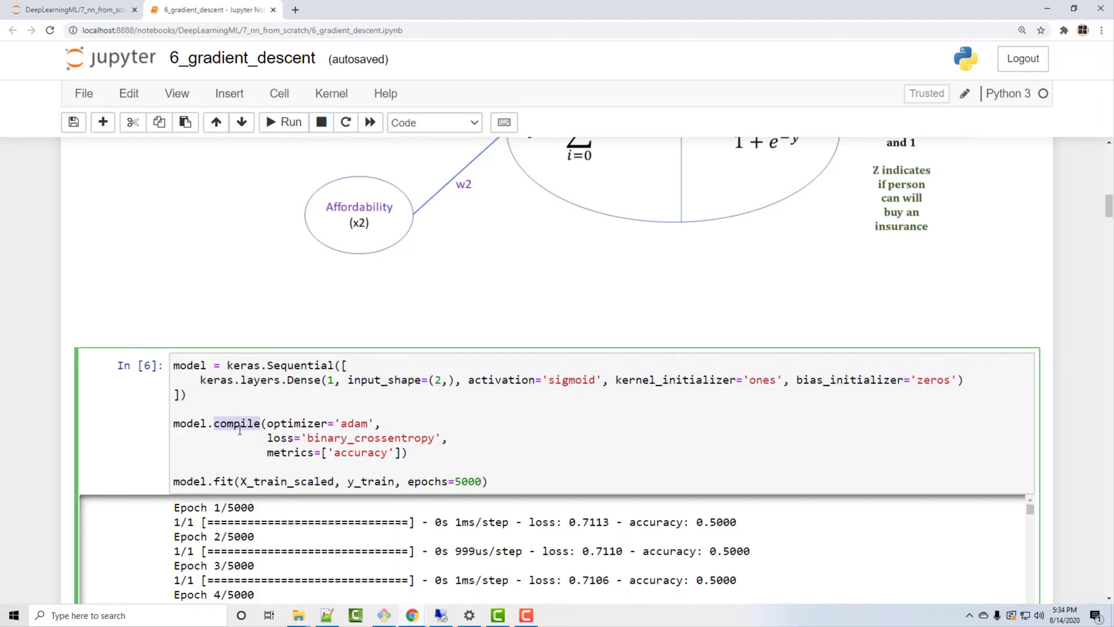
double_click(224, 482)
scroll(54, 452, down, 1)
scroll(54, 451, down, 8)
double_click(235, 359)
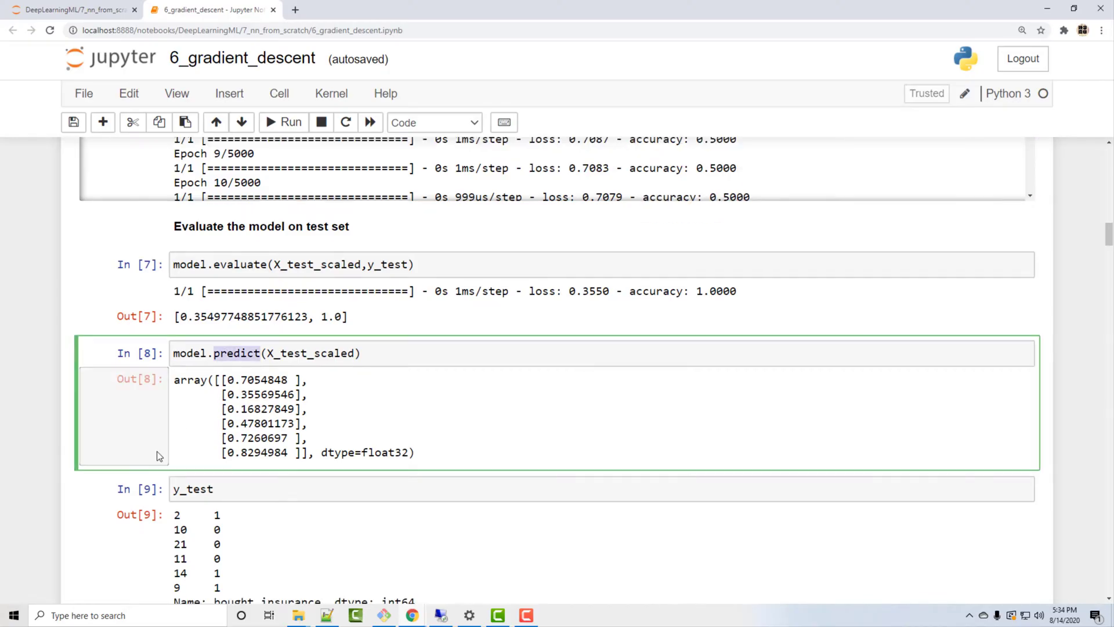
scroll(165, 447, down, 3)
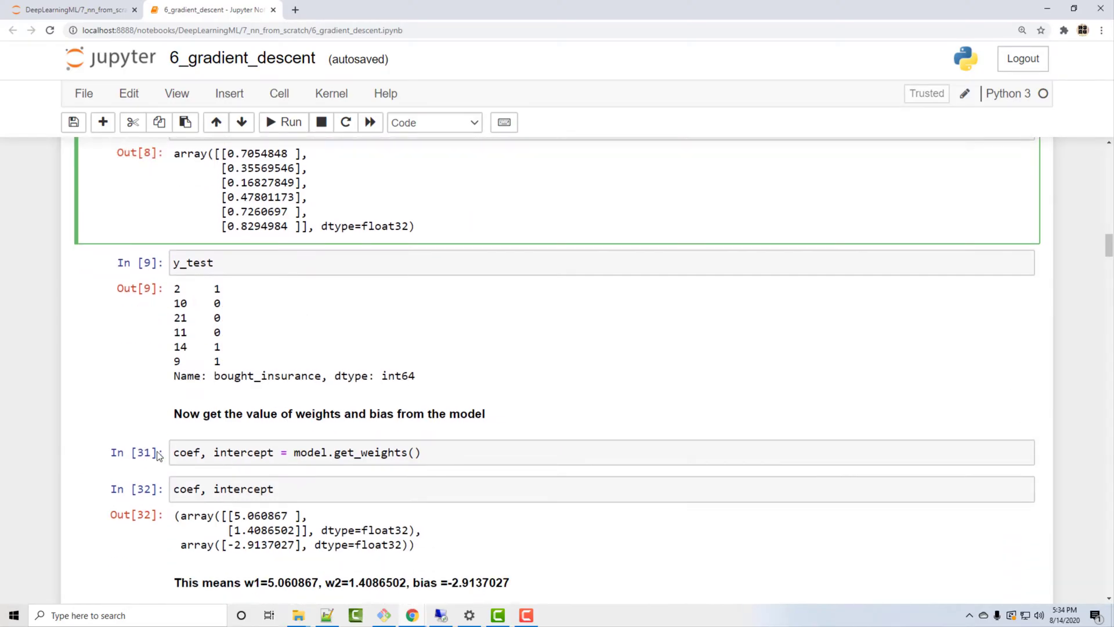
scroll(159, 454, down, 2)
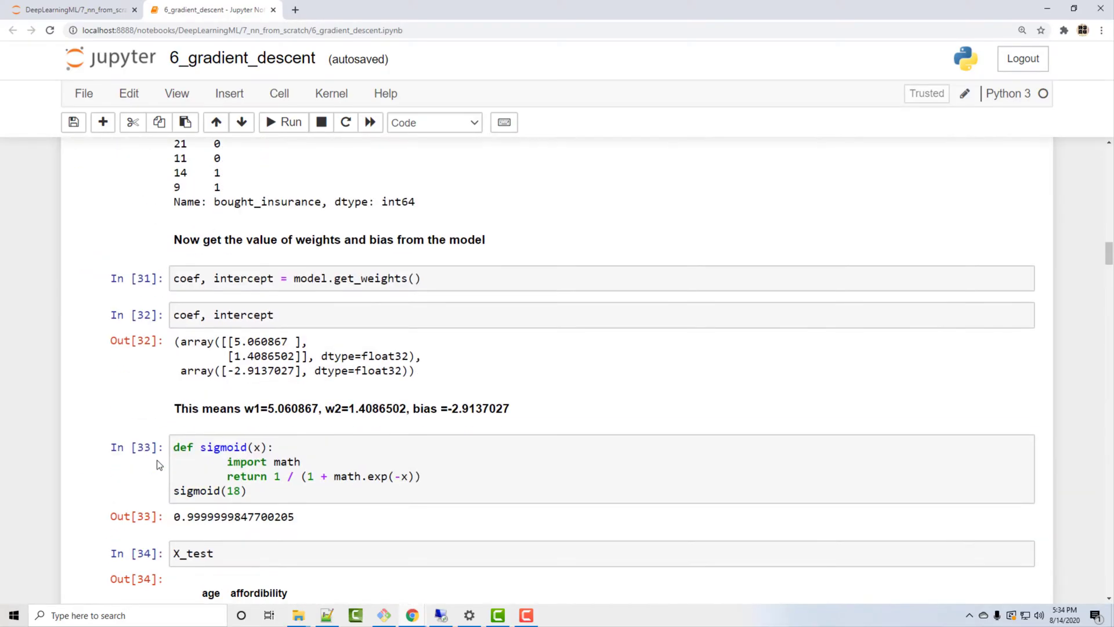
scroll(159, 464, down, 4)
scroll(159, 464, down, 3)
scroll(159, 464, down, 1)
scroll(159, 465, down, 2)
scroll(159, 464, down, 2)
scroll(159, 464, down, 2)
scroll(159, 464, down, 6)
scroll(158, 464, up, 4)
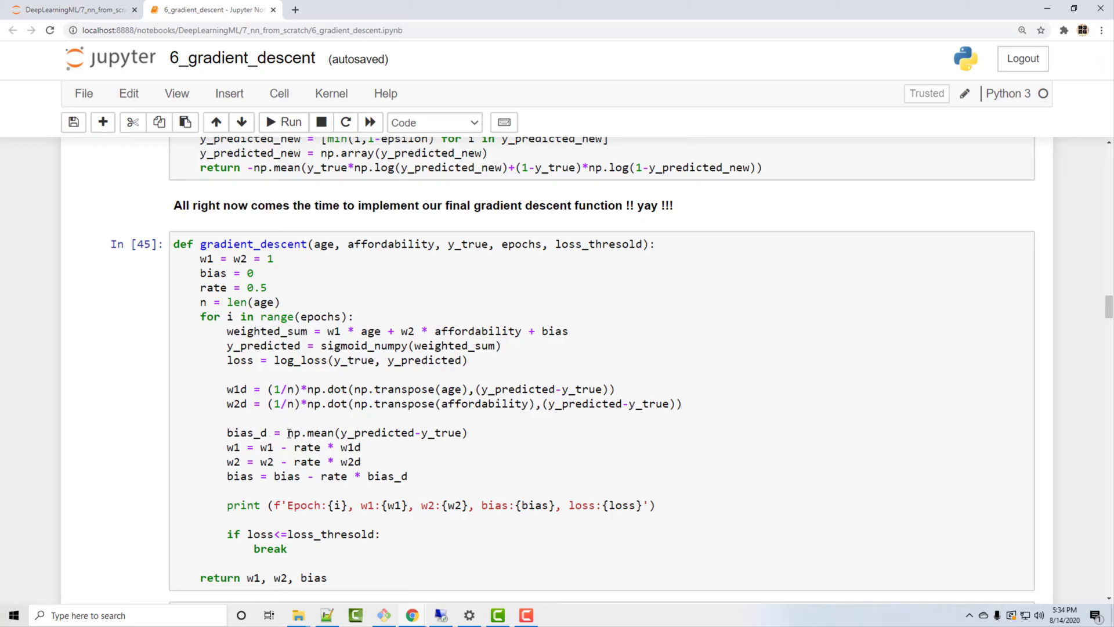
- Delete the gradient_descent run cell plus the weight-comparison and closing-note cells
click(342, 579)
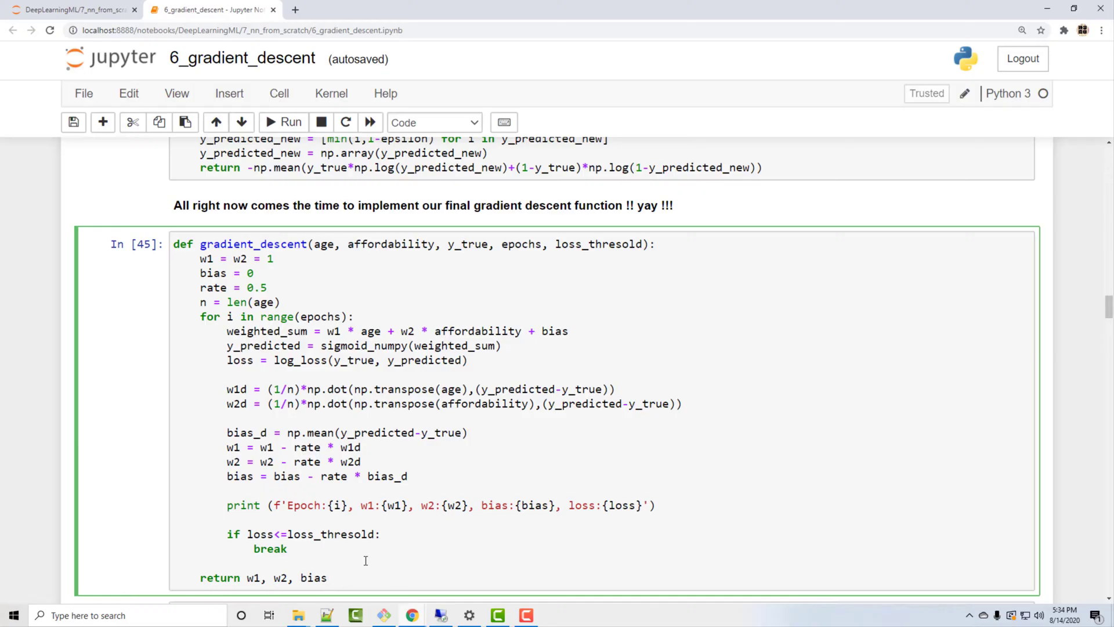
key(Escape)
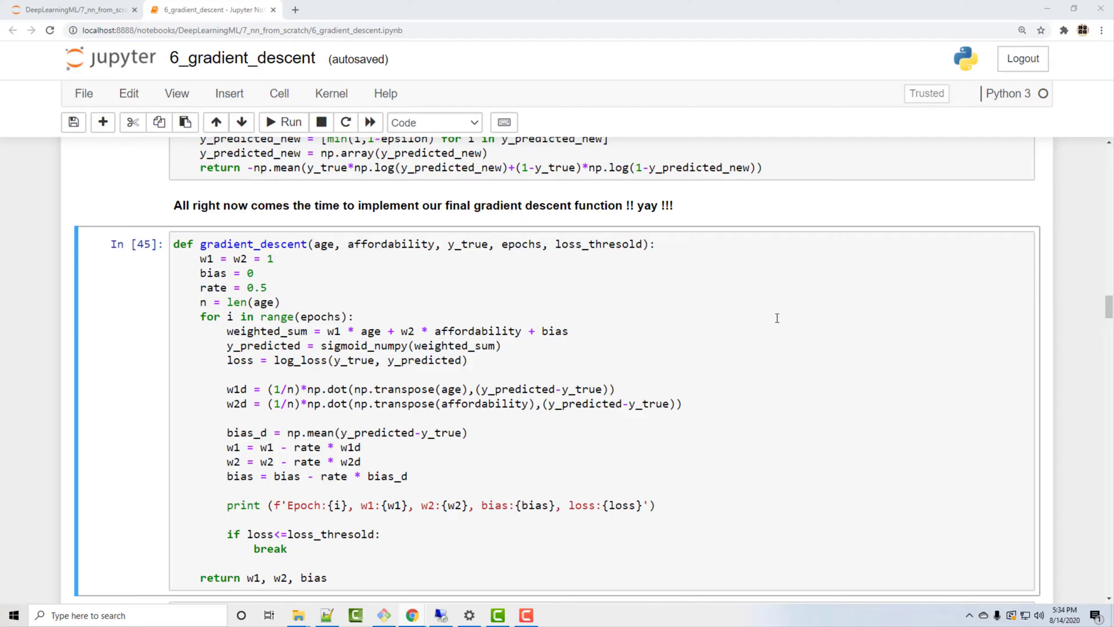
scroll(121, 394, down, 4)
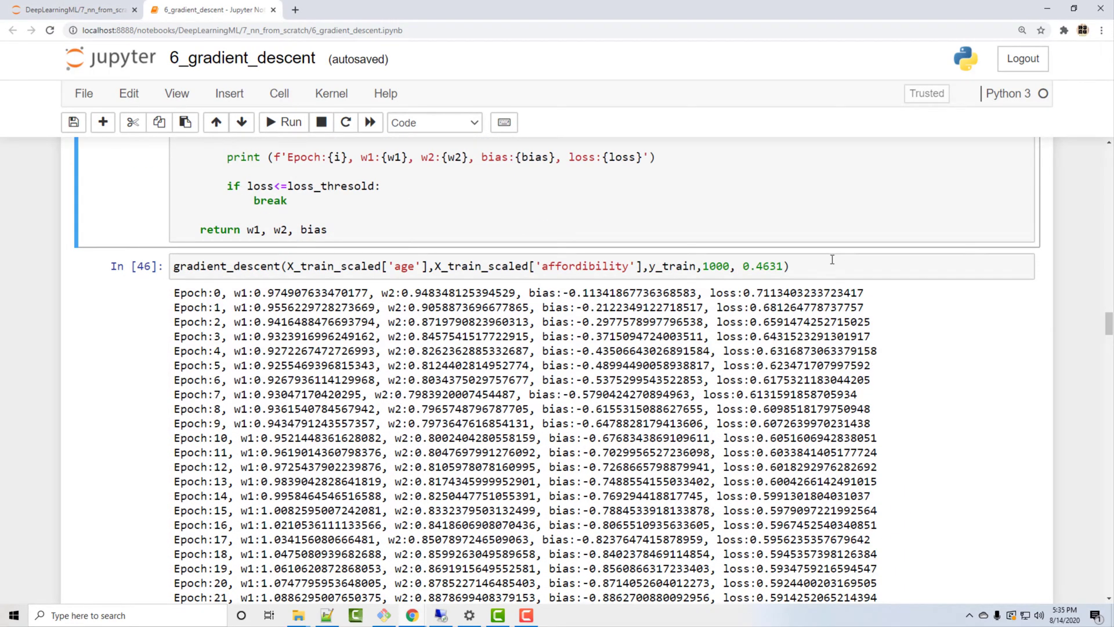
drag(830, 266, 136, 272)
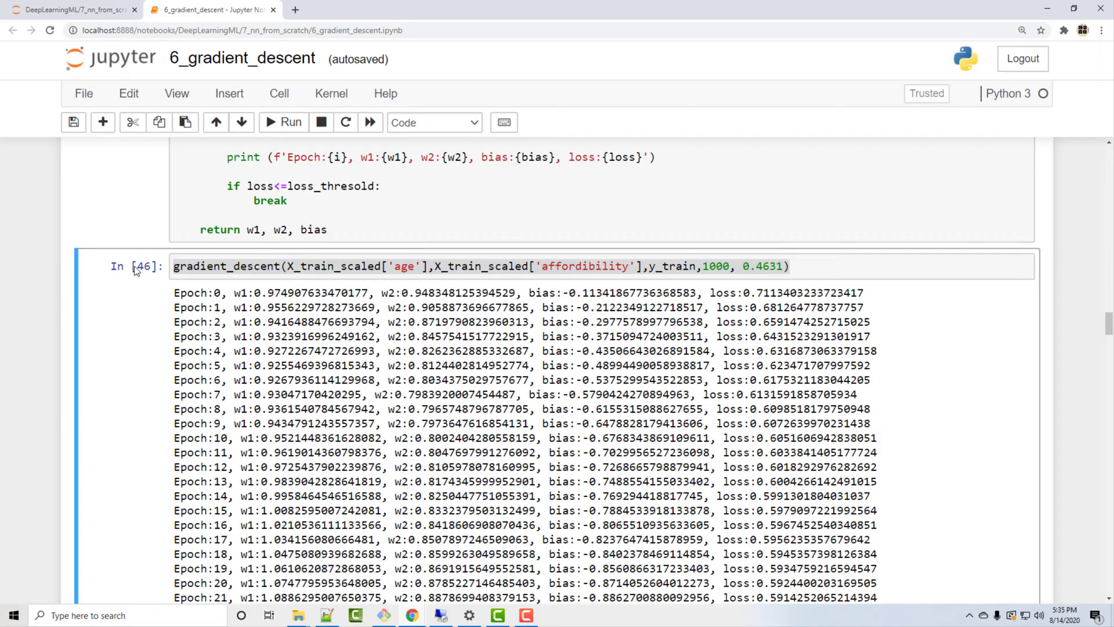
key(x)
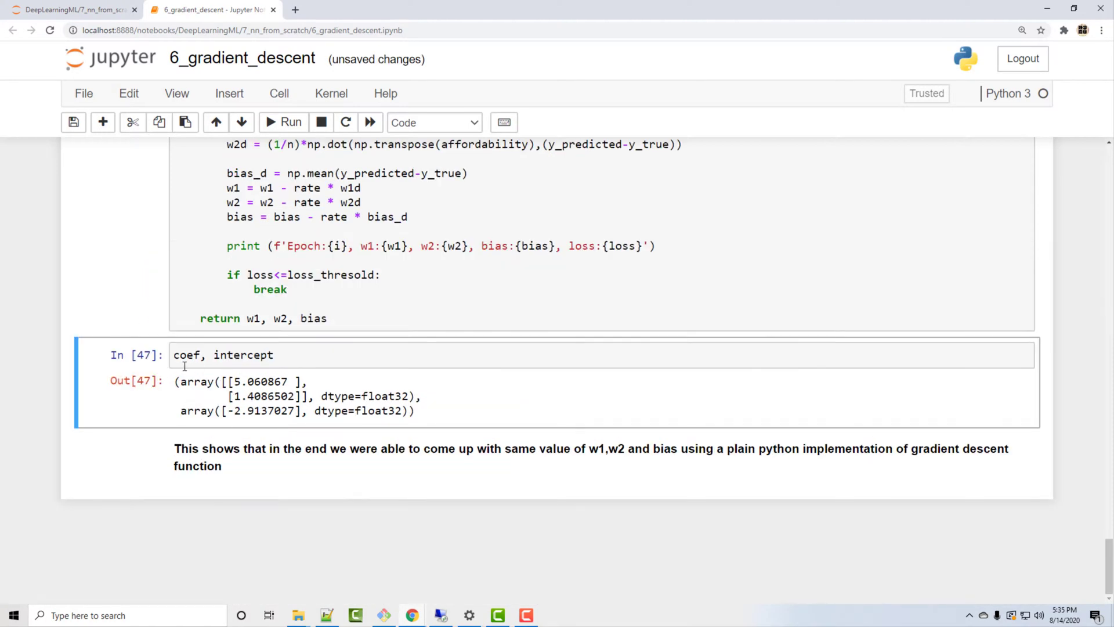
key(x)
key(x)
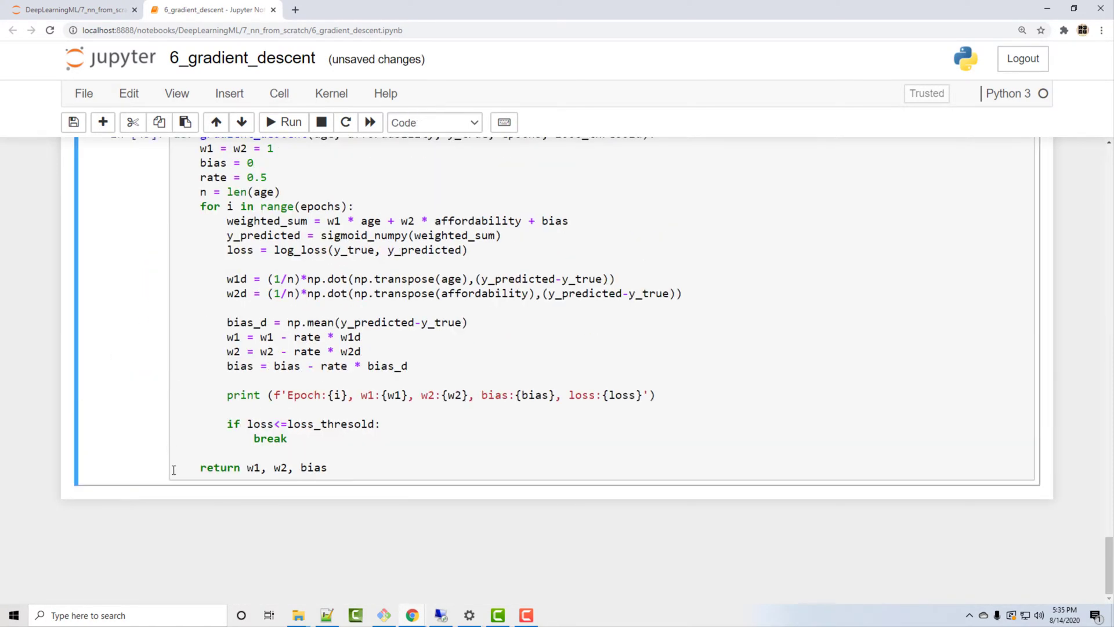
- Add a cell creating a myNN customModel and fitting it on the training data
key(b)
key(Return)
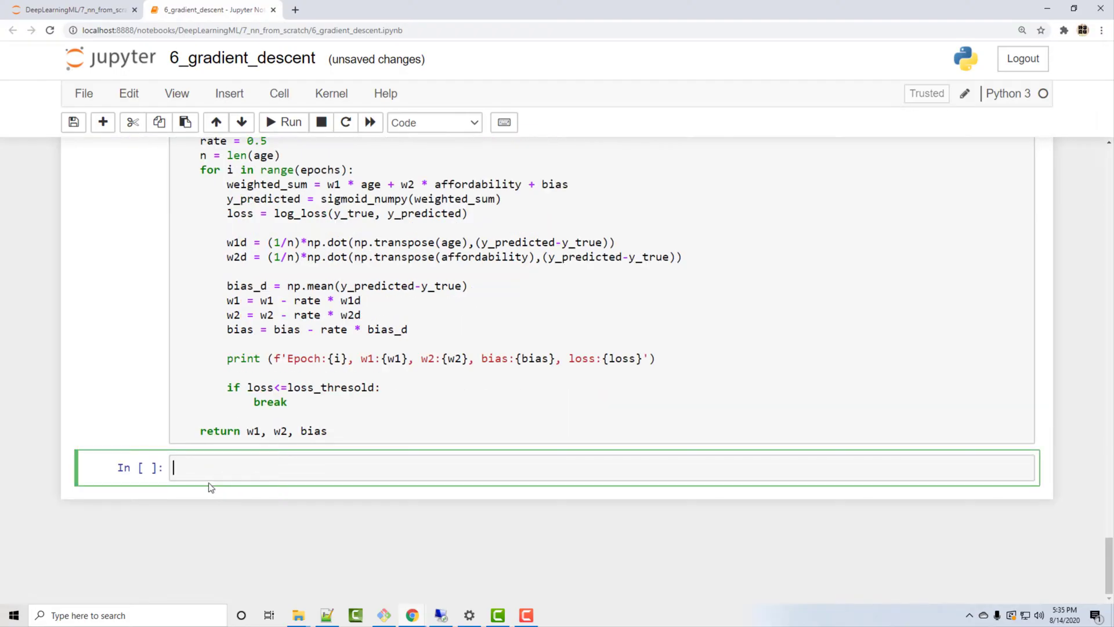
text(customModel = myNN() customModel.fit(X_train_scaled, y_train, epochs=8000, loss_thresold=0.4631))
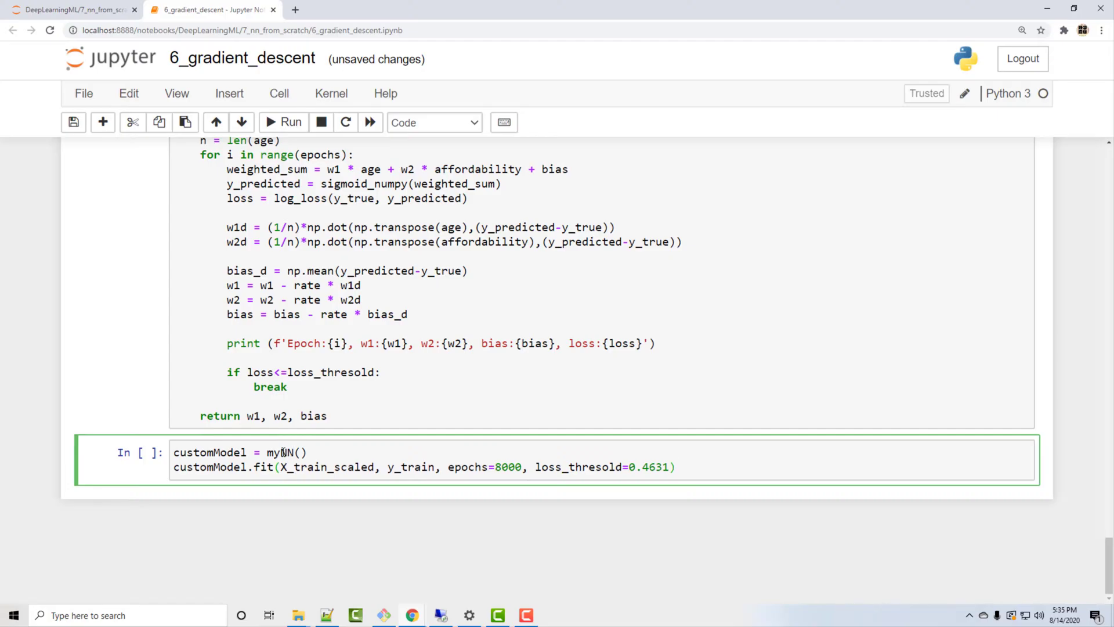
double_click(283, 453)
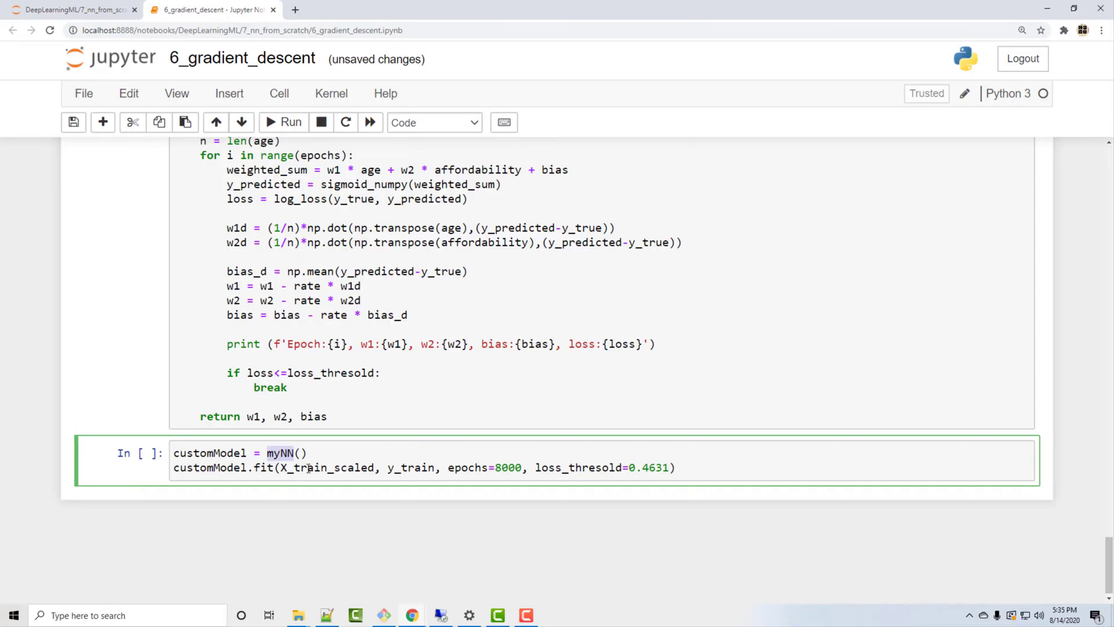
double_click(264, 467)
scroll(72, 352, up, 10)
scroll(72, 353, up, 10)
scroll(72, 352, up, 5)
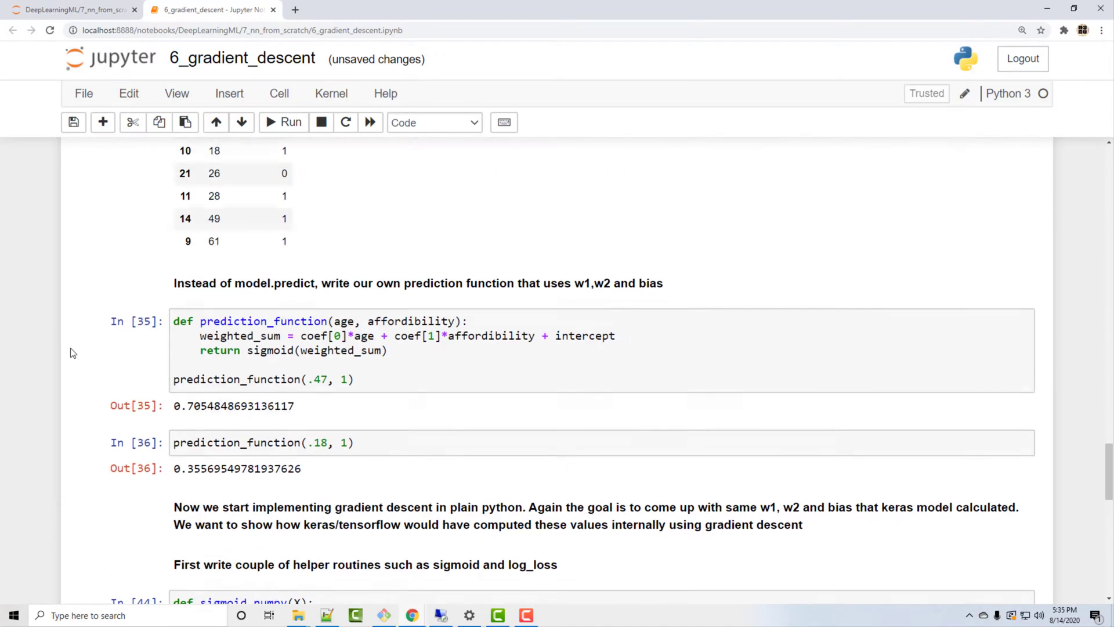
scroll(73, 352, up, 5)
scroll(72, 352, up, 5)
scroll(89, 359, up, 5)
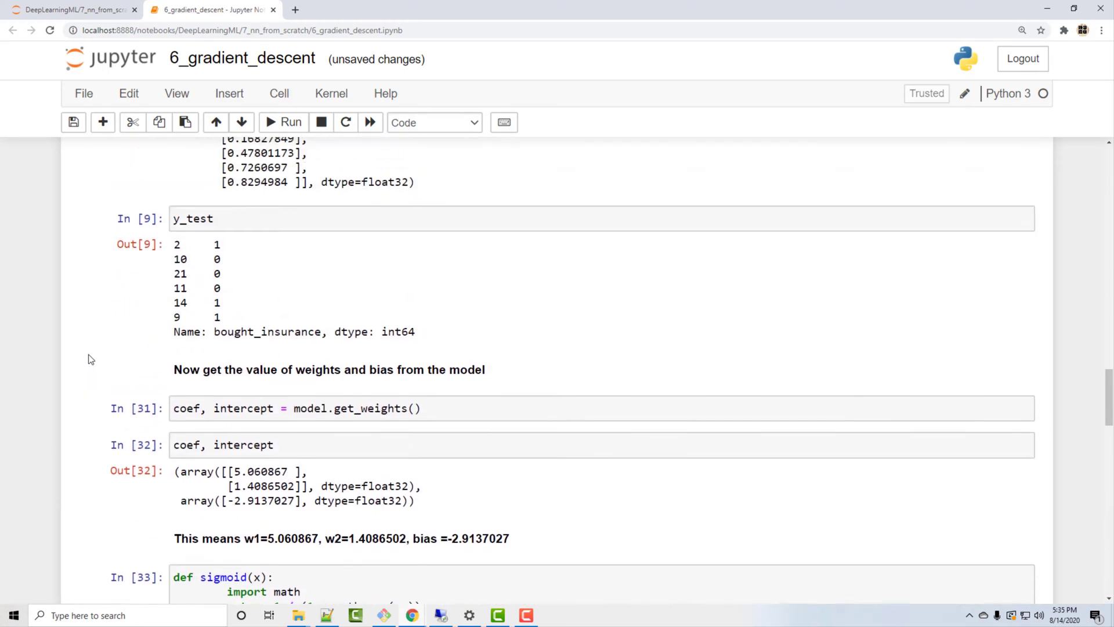
scroll(88, 358, up, 5)
scroll(88, 360, up, 3)
scroll(88, 359, up, 5)
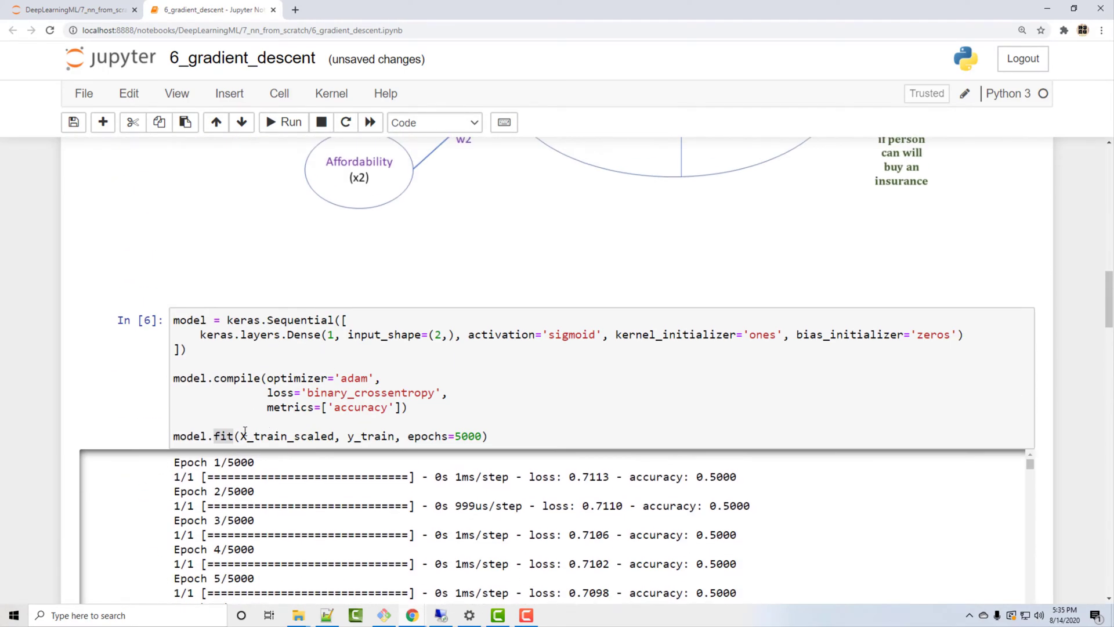
scroll(75, 463, down, 5)
scroll(88, 481, down, 10)
scroll(88, 482, down, 10)
scroll(87, 482, down, 10)
scroll(88, 481, down, 2)
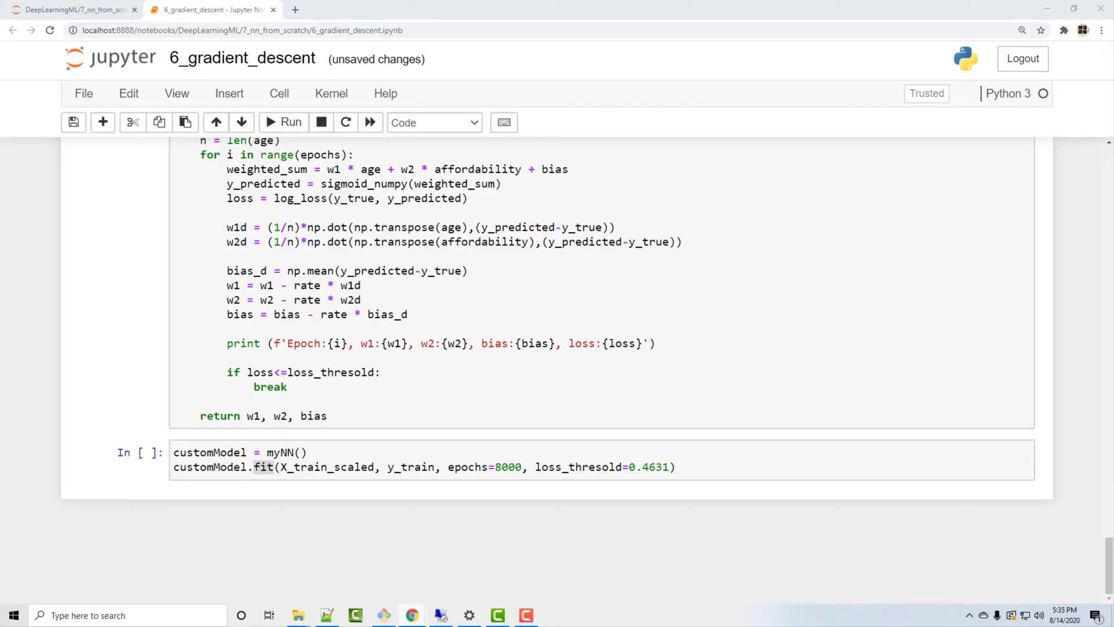
- Add a cell calling customModel.predict on X_test_scaled, mirroring the Keras predict cell
click(164, 473)
key(shift+Return)
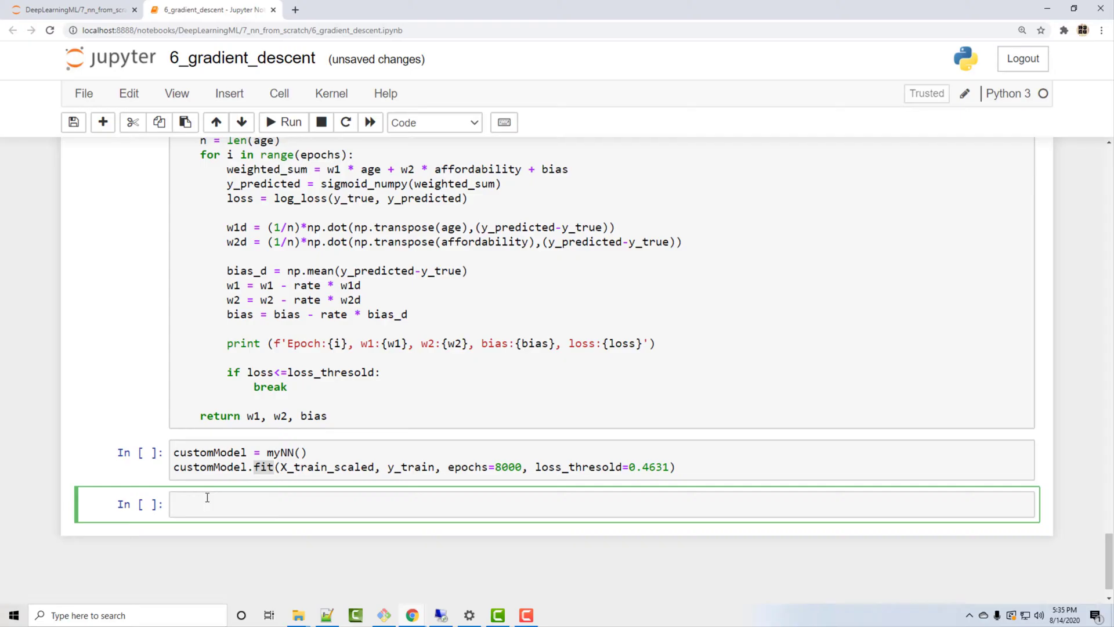
text(customModel.predict(X_test_scaled))
double_click(276, 503)
scroll(104, 433, up, 10)
scroll(105, 432, up, 5)
scroll(108, 429, up, 5)
scroll(107, 428, up, 5)
scroll(111, 428, up, 5)
scroll(111, 433, up, 5)
scroll(111, 433, up, 3)
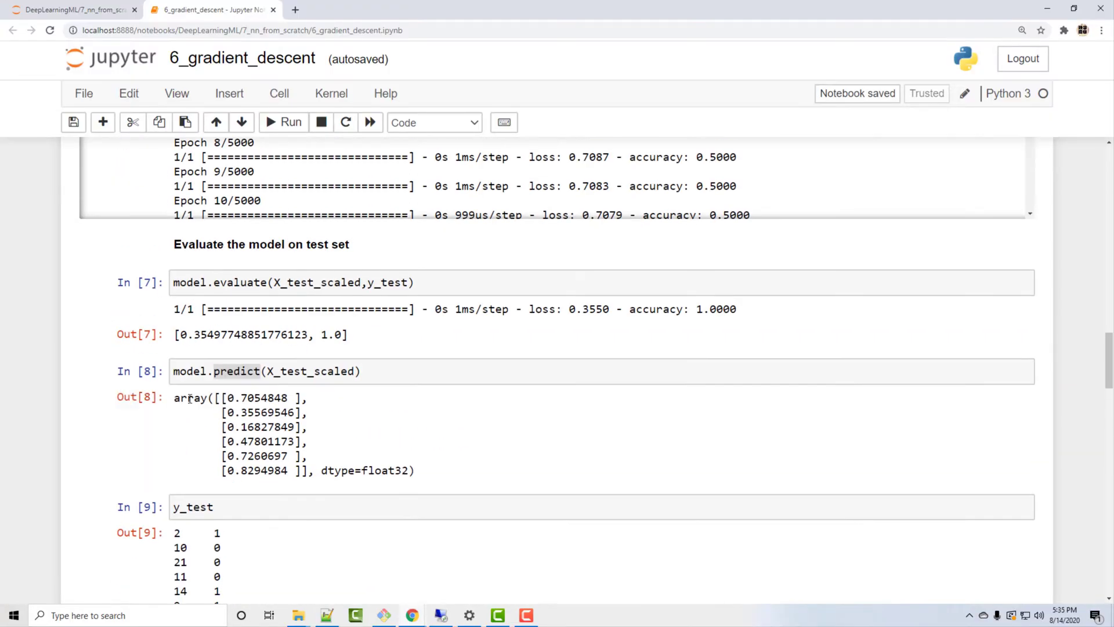
double_click(235, 371)
scroll(173, 453, down, 10)
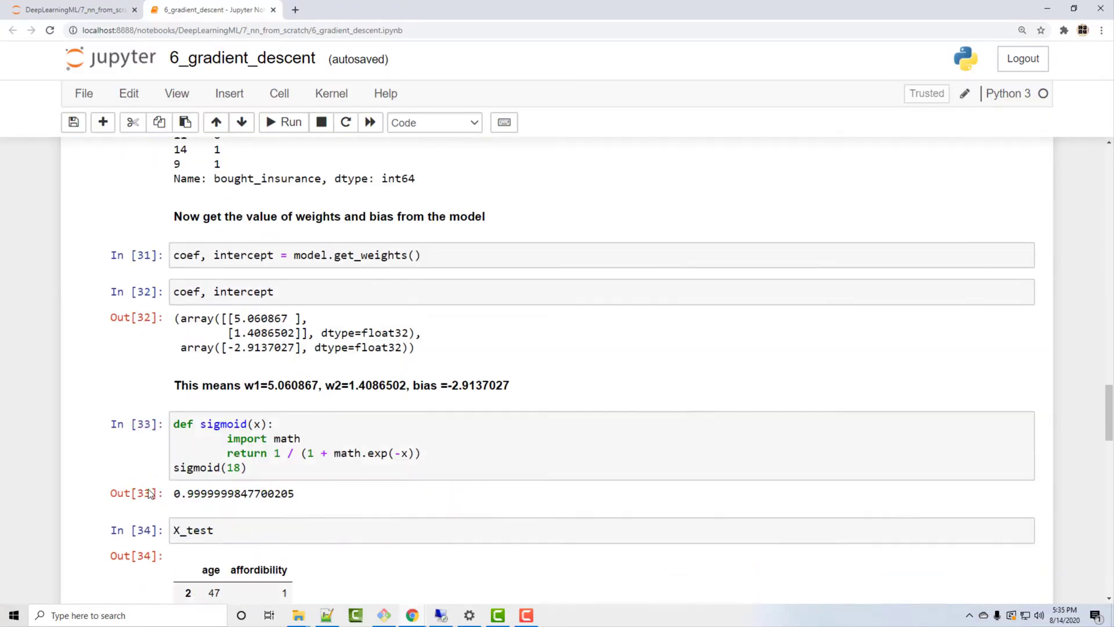
scroll(166, 470, down, 10)
scroll(152, 483, down, 10)
scroll(184, 483, up, 3)
scroll(183, 482, up, 2)
click(140, 418)
- Insert a cell above gradient_descent and write class myNN with a placeholder __init__
key(a)
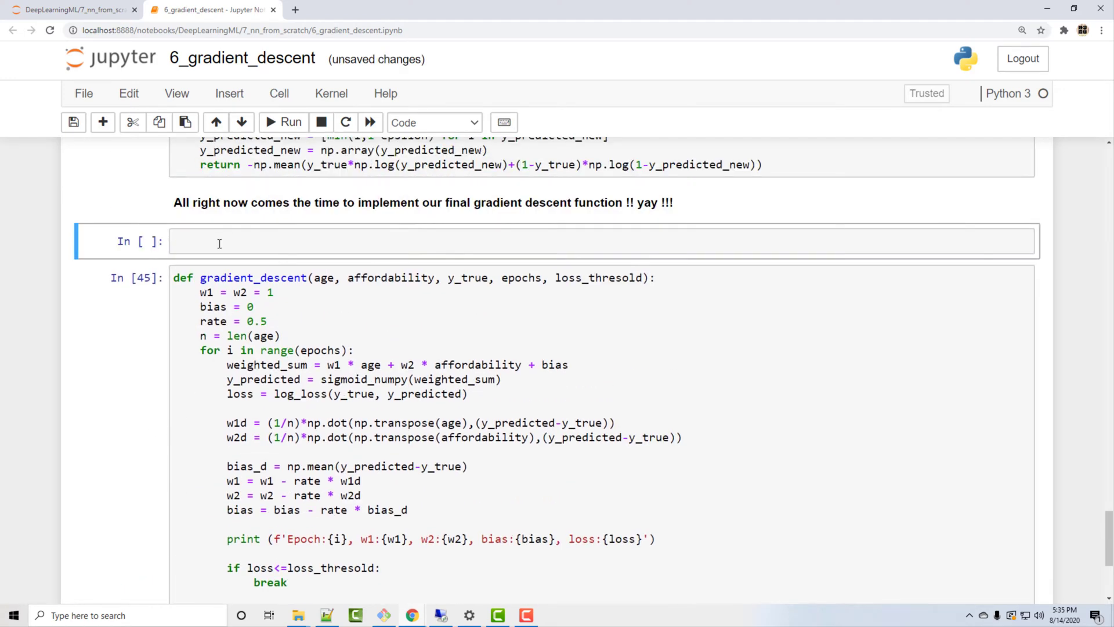
click(217, 244)
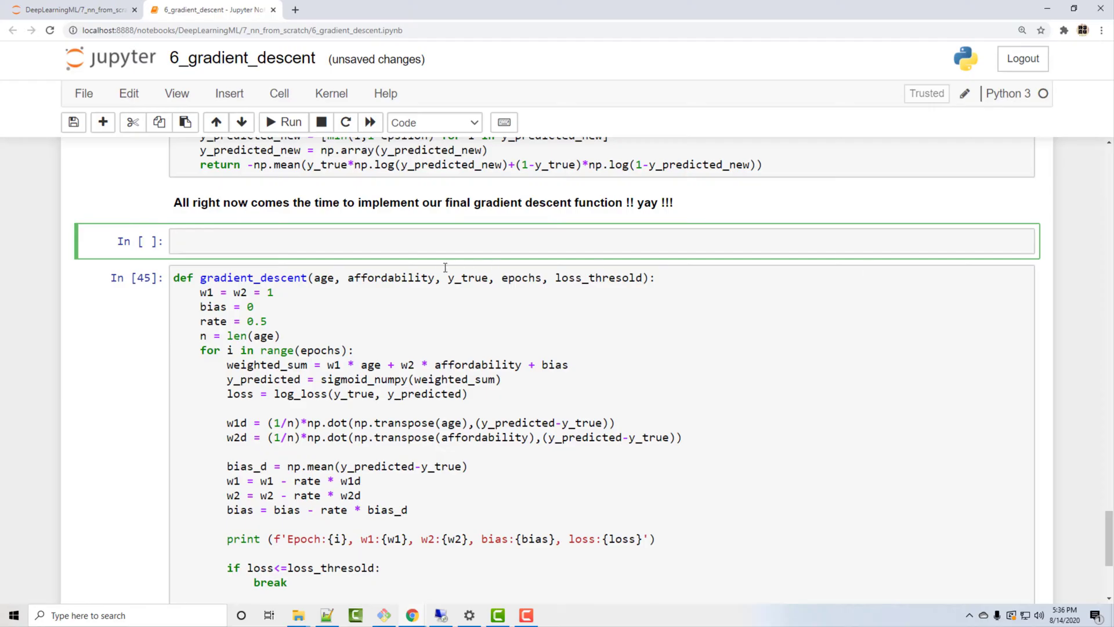
text(class n)
key(BackSpace)
text(myNN:)
key(Return)
text(def __init__(self):)
key(Return)
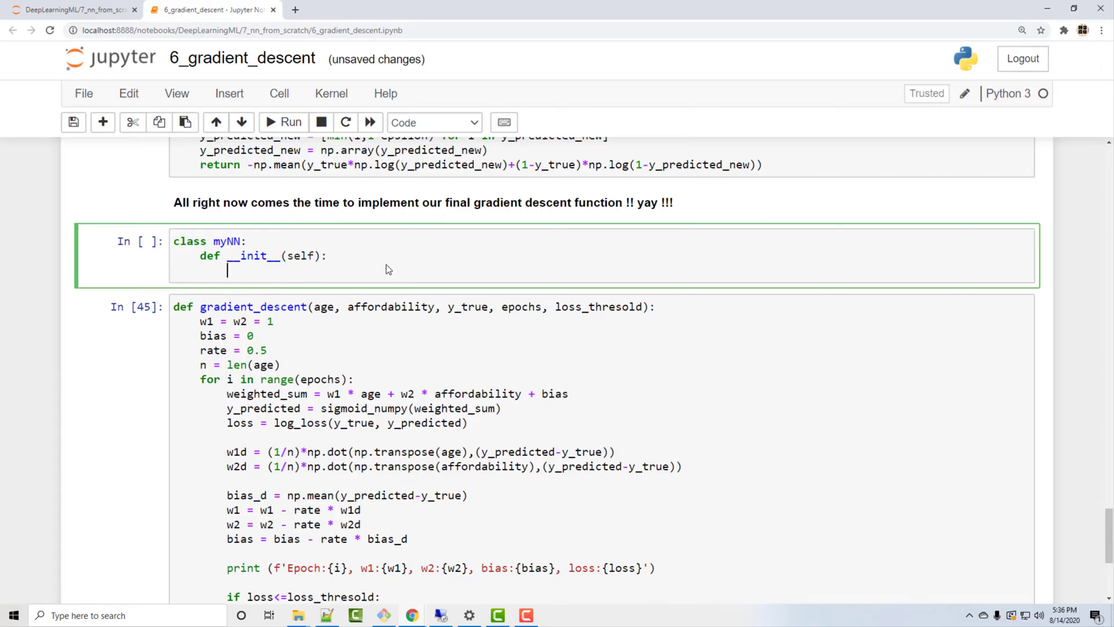
text(pass)
key(Return)
key(Return)
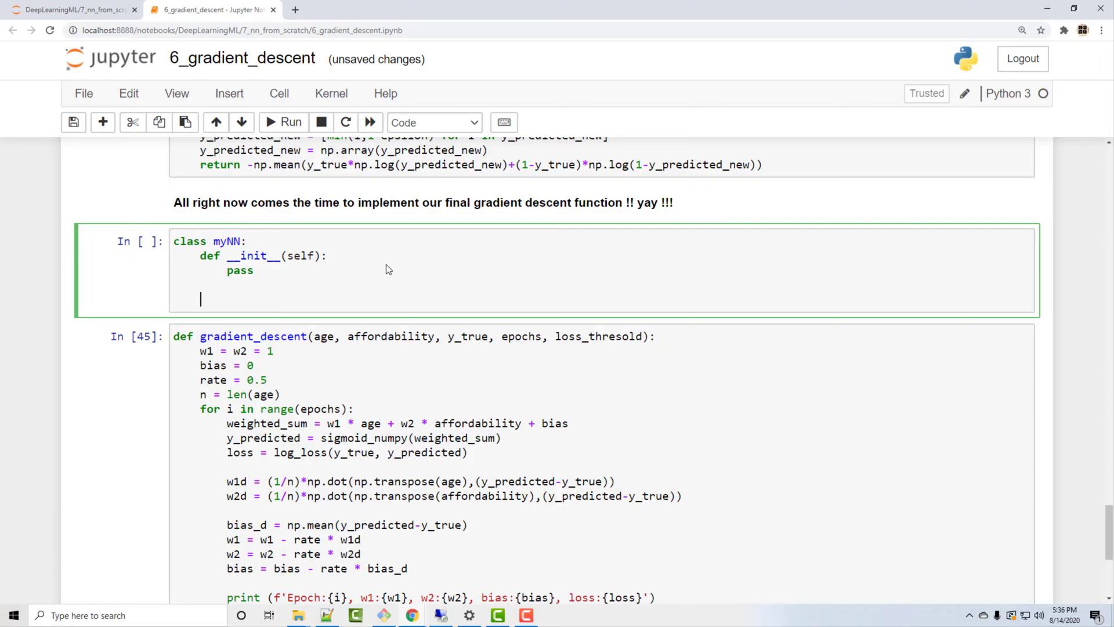
scroll(386, 264, down, 3)
scroll(386, 264, down, 5)
mouse_move(349, 383)
mouse_down()
mouse_move(288, 350)
mouse_move(186, 235)
mouse_move(230, 318)
mouse_move(174, 220)
mouse_up()
- Move gradient_descent into myNN as an indented method with self as its first parameter
key(ctrl+x)
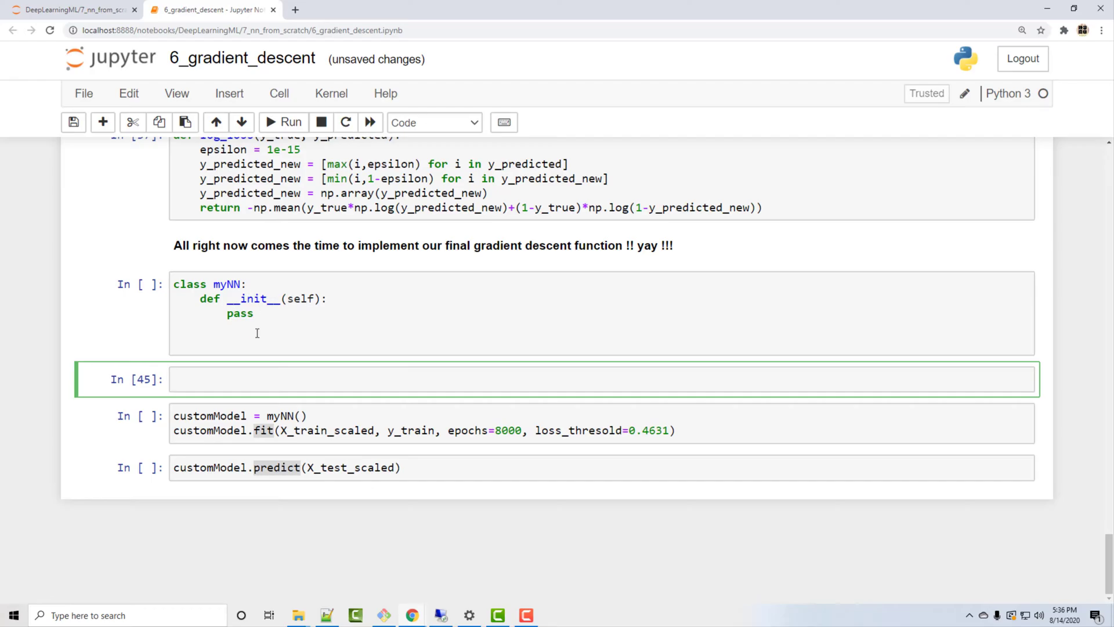
click(251, 335)
key(Return)
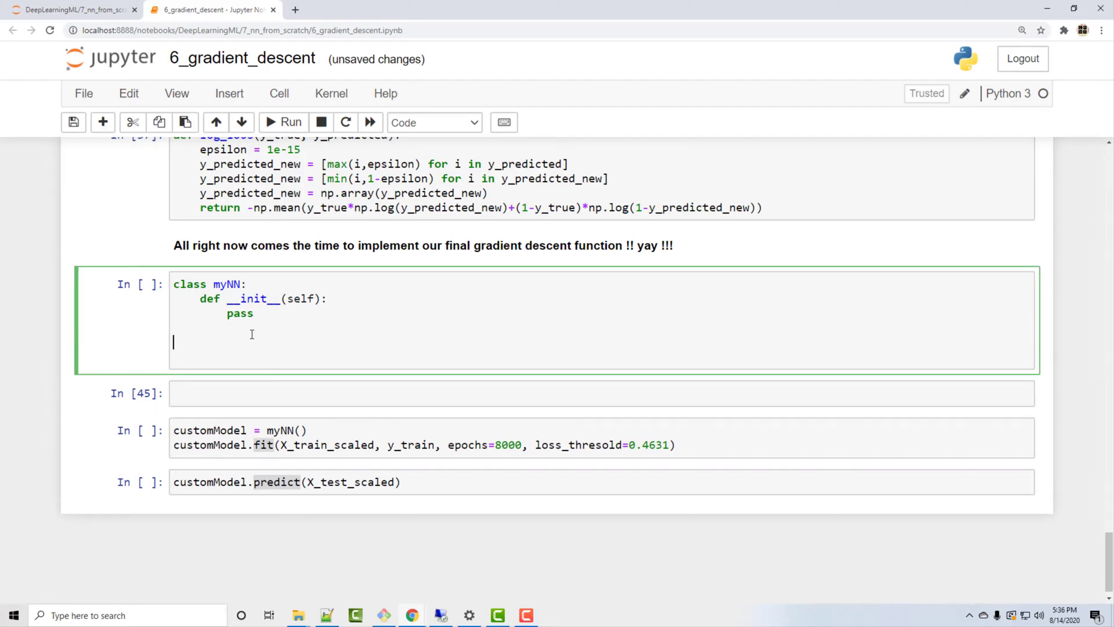
key(ctrl+v)
mouse_move(343, 576)
mouse_down()
mouse_move(268, 507)
mouse_move(173, 243)
mouse_up()
key(Tab)
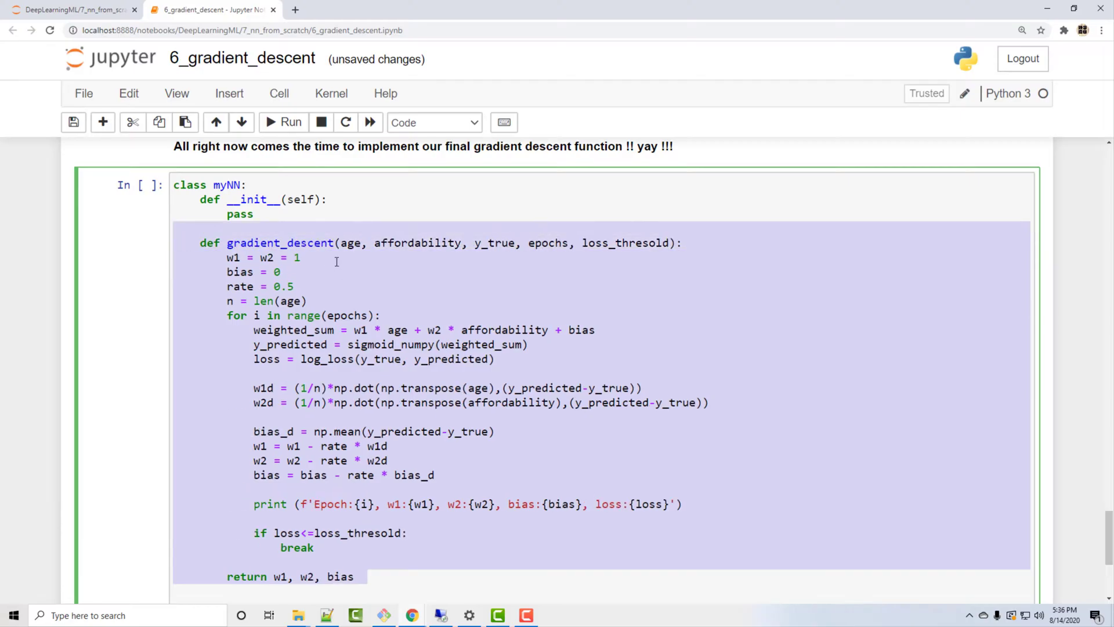
click(339, 243)
text(self,)
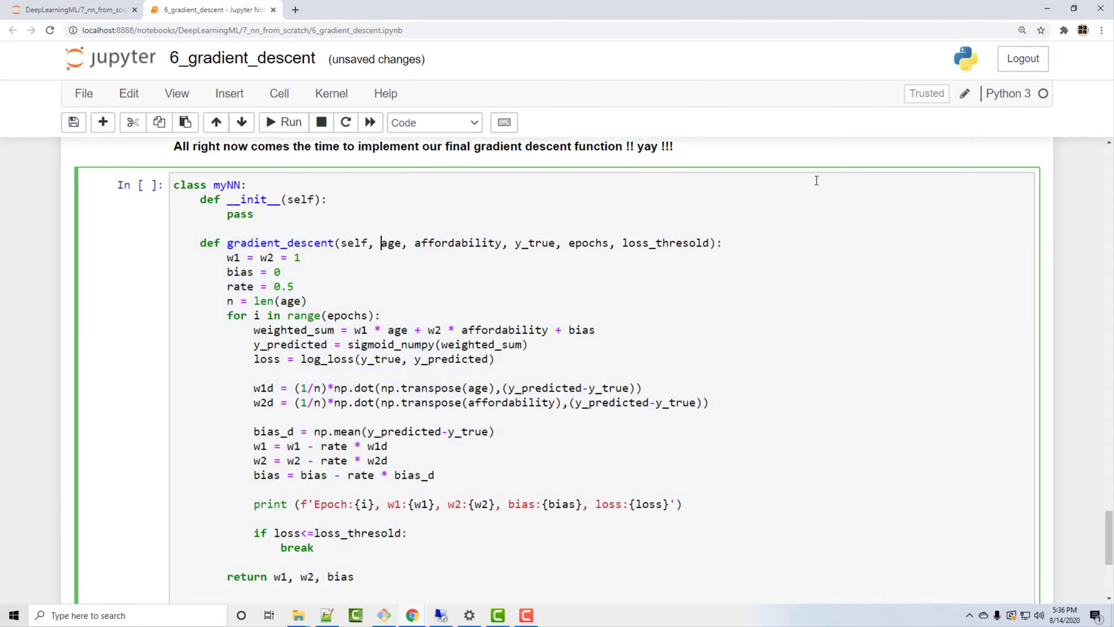
double_click(298, 243)
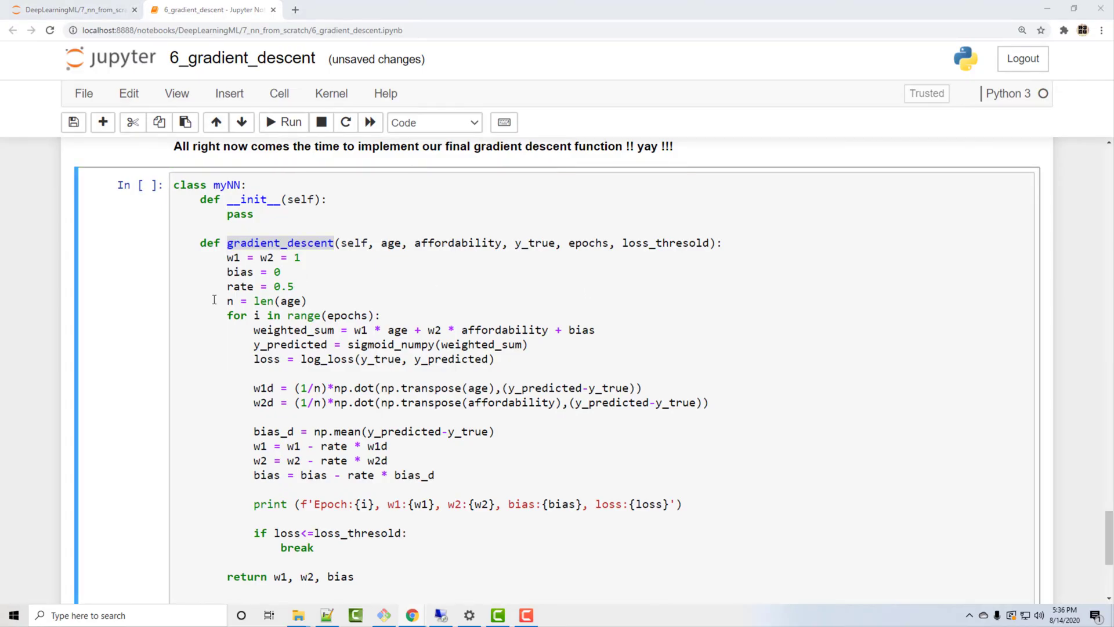
click(236, 232)
- Write the fit(self, X, y, epochs, loss_thresold) signature with a pass body and save
key(Return)
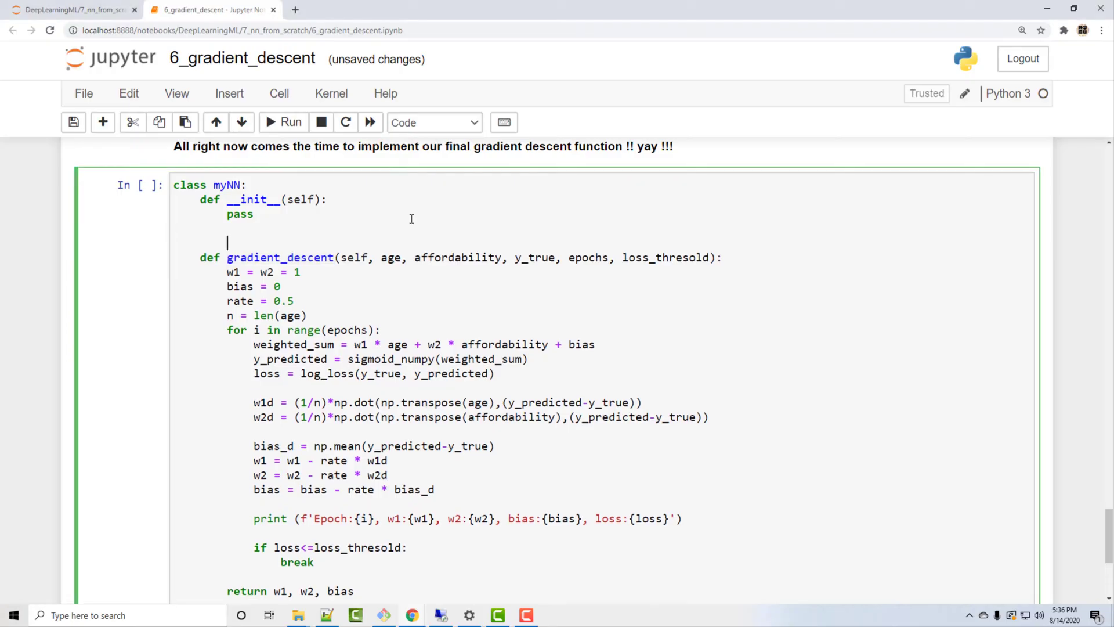
text(def )
text(gi)
key(BackSpace)
key(BackSpace)
text(fit)
text(())
text(self,)
text(X)
text(, y)
text(, e)
text(pochs)
text(, loss_thresold)
key(End)
text(:)
key(Return)
text(pass)
key(Return)
key(BackSpace)
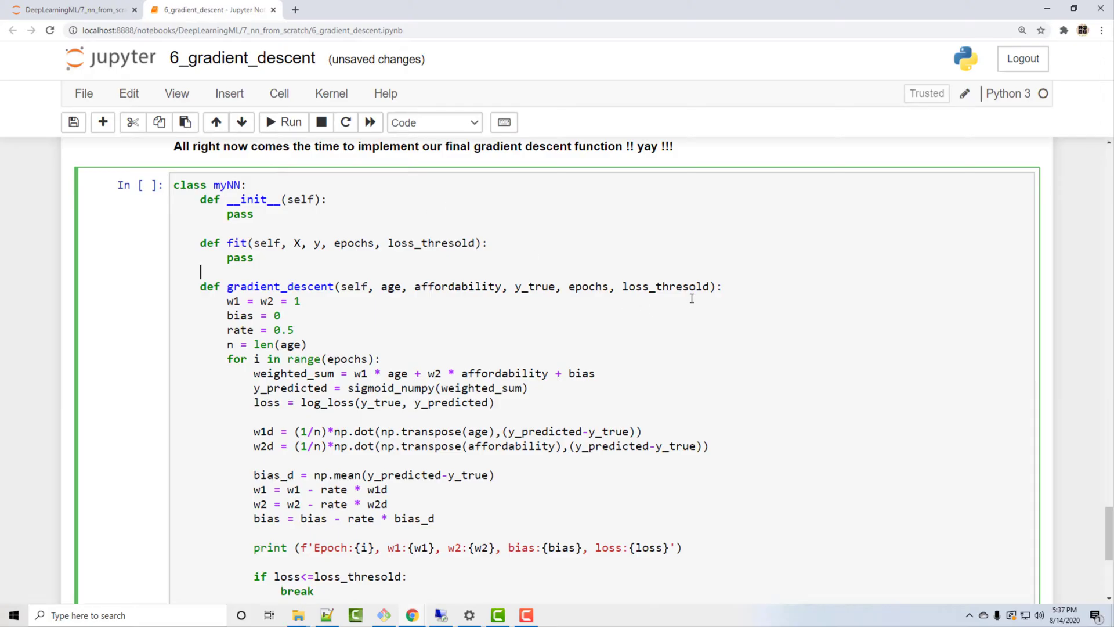
double_click(694, 288)
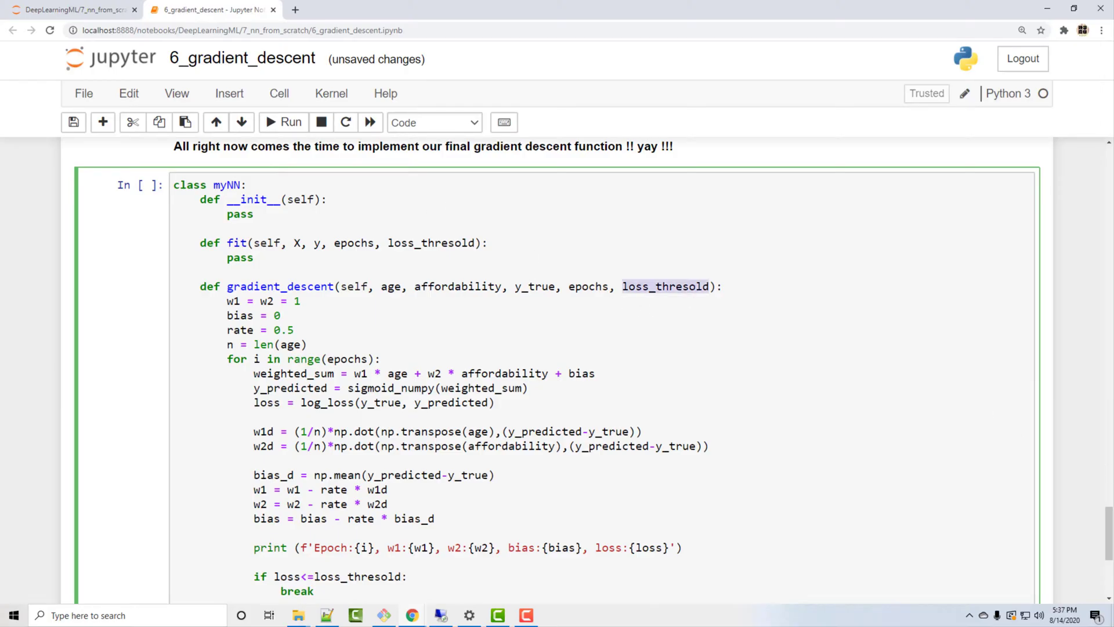
key(ctrl+s)
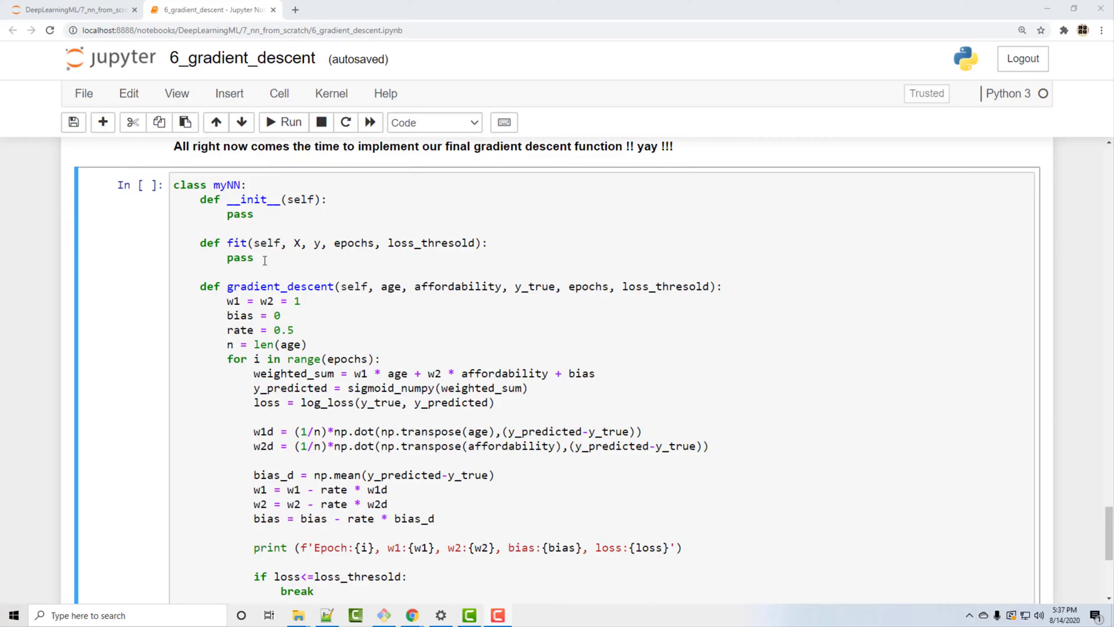
drag(294, 243, 324, 243)
scroll(324, 261, down, 4)
- Replace pass in fit with a self.gradient_descent call
double_click(354, 430)
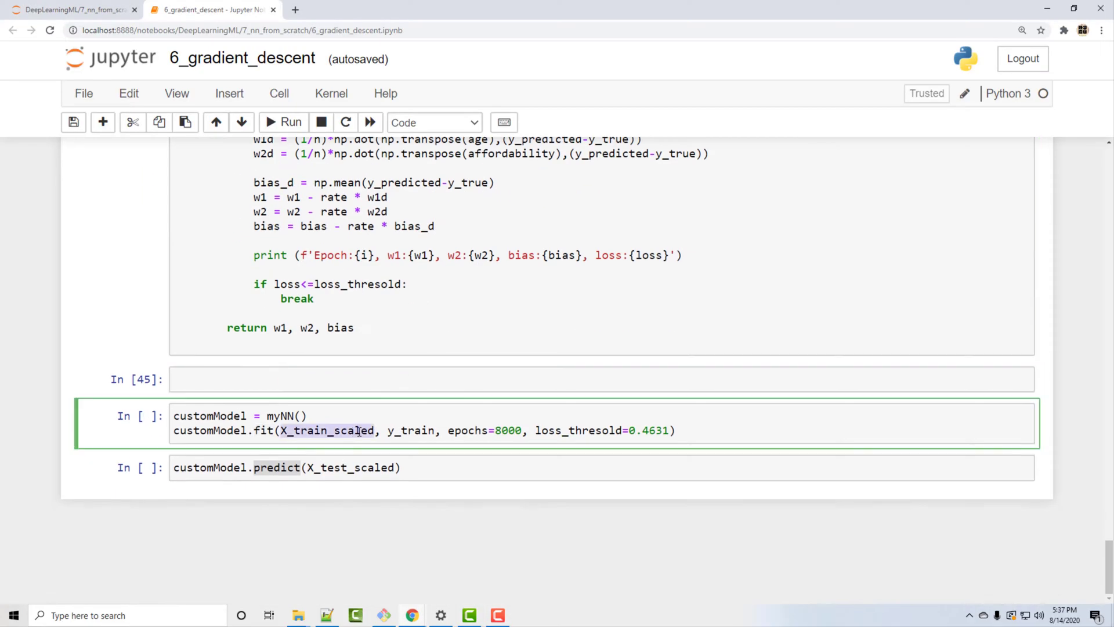
double_click(410, 431)
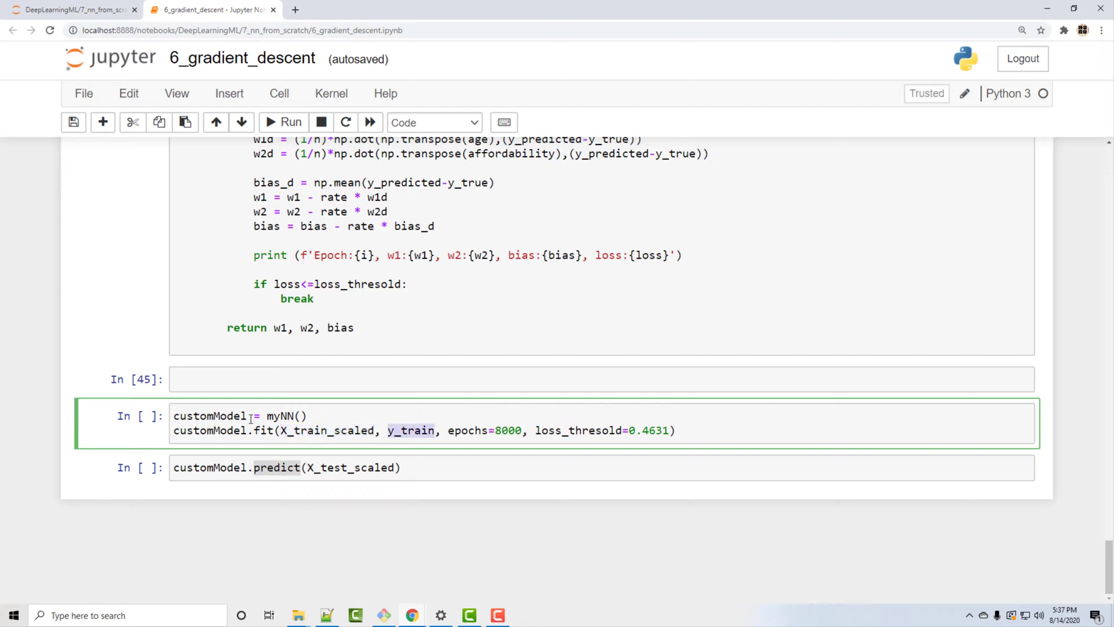
scroll(270, 427, up, 2)
scroll(340, 435, up, 5)
scroll(339, 436, up, 2)
scroll(340, 435, up, 2)
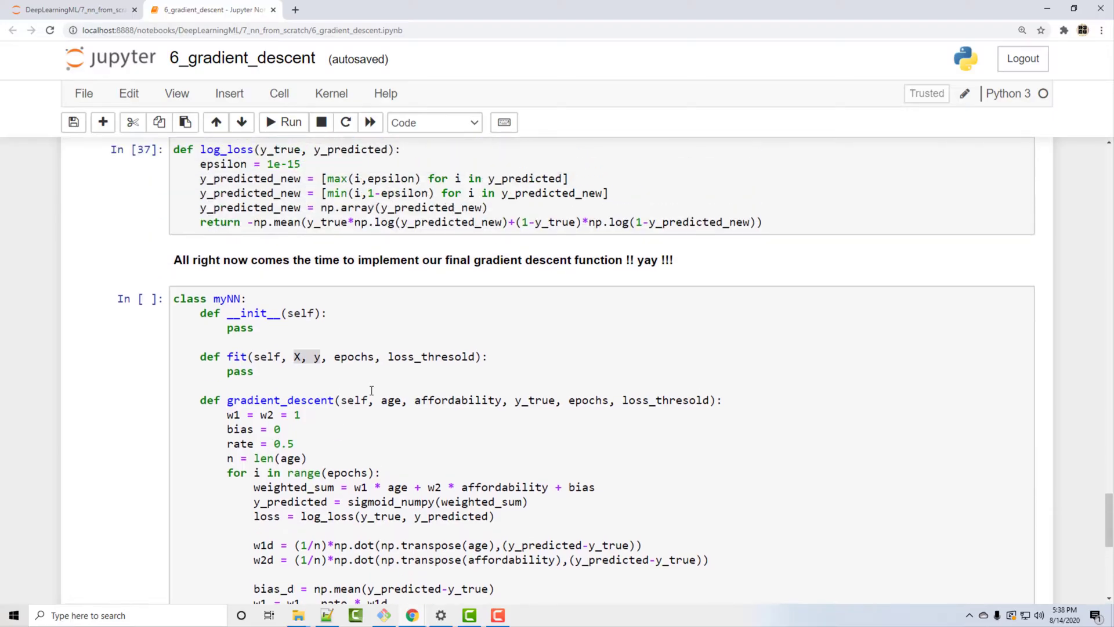
double_click(323, 400)
double_click(391, 400)
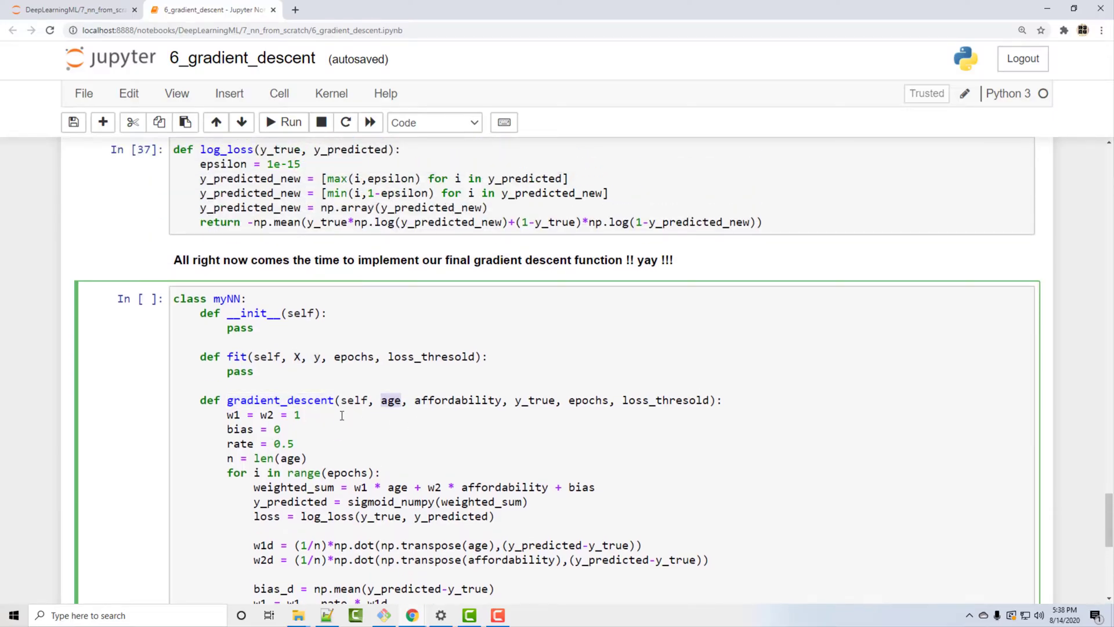
double_click(240, 371)
text(self.)
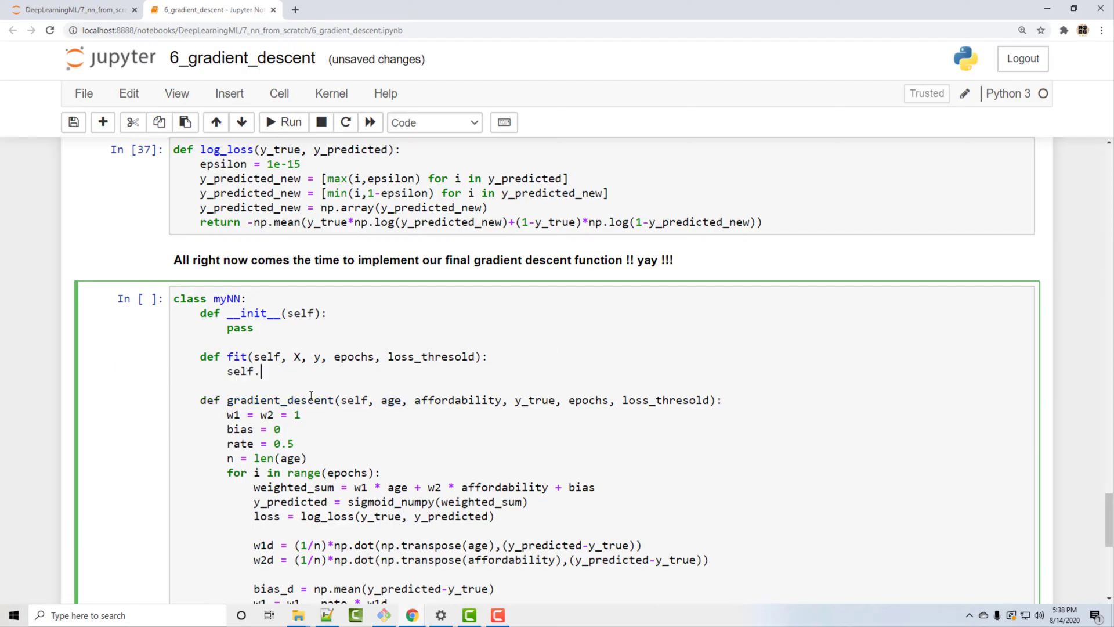
double_click(308, 399)
key(ctrl+c)
click(306, 373)
key(ctrl+v)
text(())
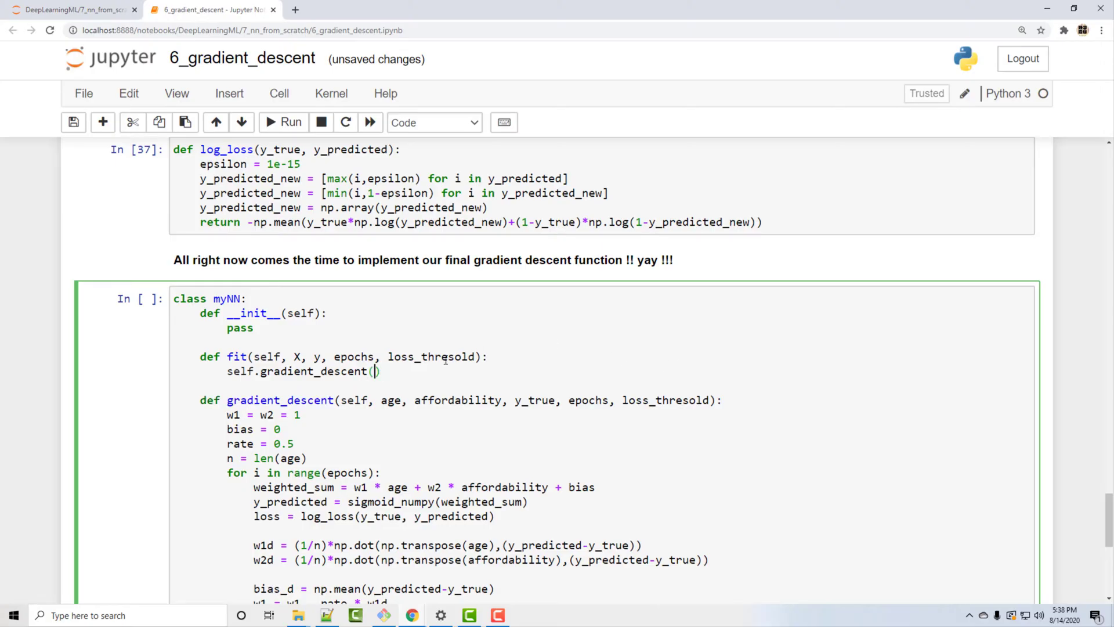
- Pass X['age'], X['affordibility'], y, epochs and loss_thresold into the gradient_descent call
double_click(392, 400)
click(377, 371)
text(X['age)
key(Right)
key(Right)
text(, X[')
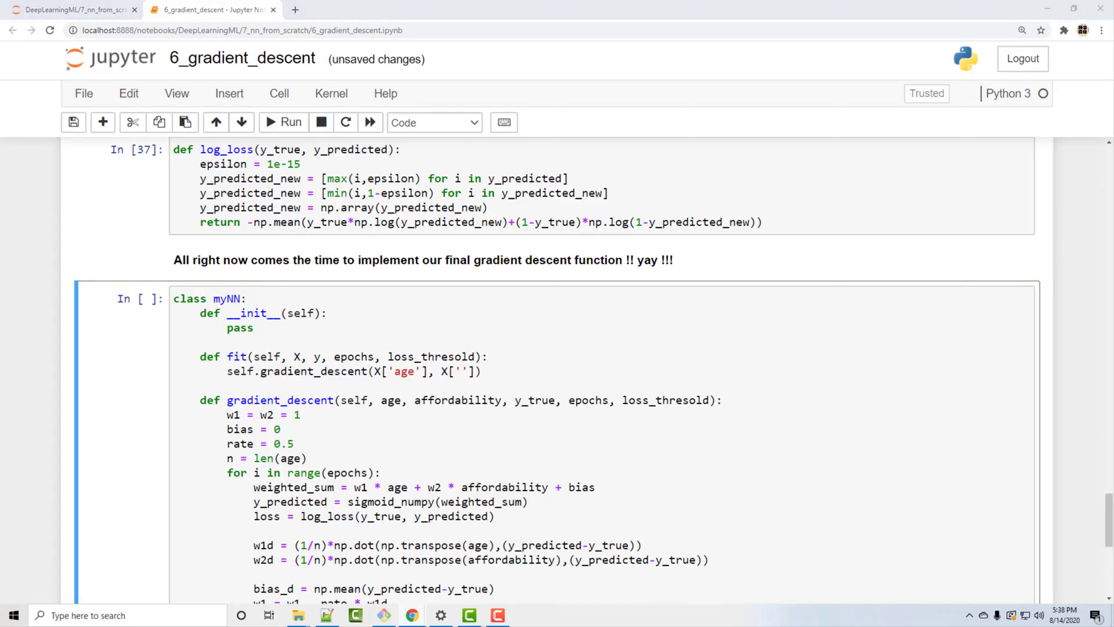
click(461, 371)
key(ctrl+v)
click(571, 371)
text(, y)
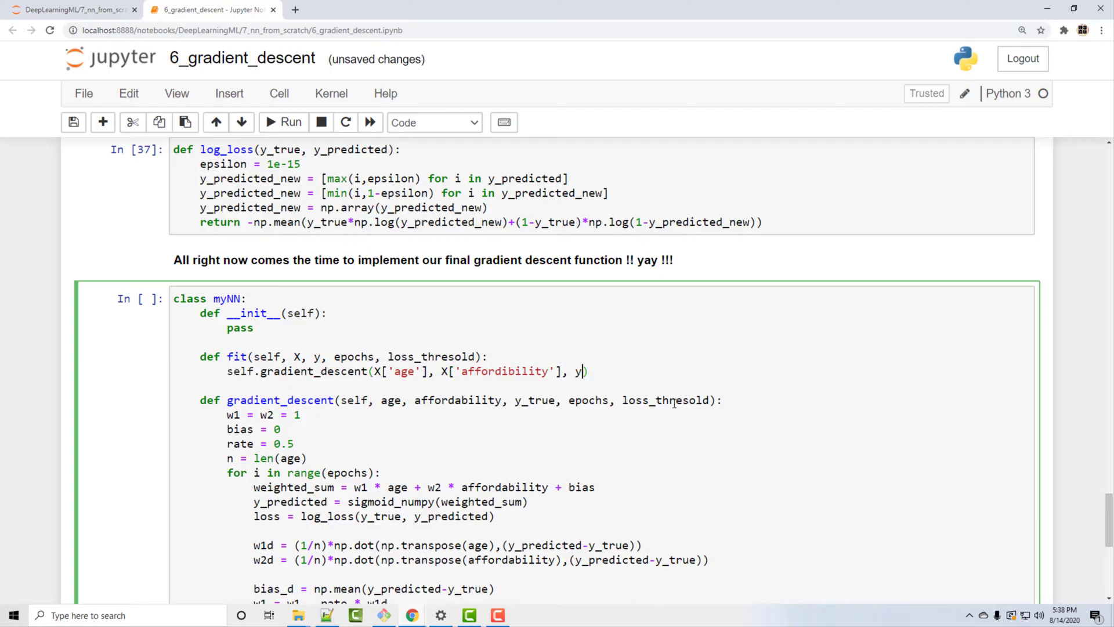
text(, epochs.)
key(BackSpace)
key(BackSpace)
text(, loss_thre)
text(sold)
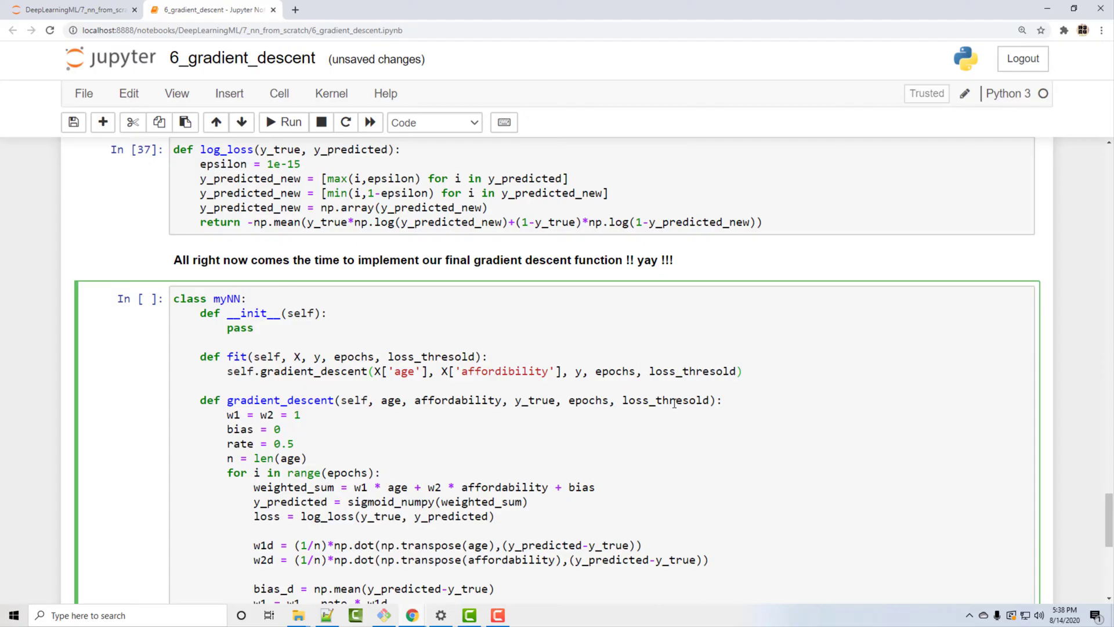
scroll(676, 404, down, 3)
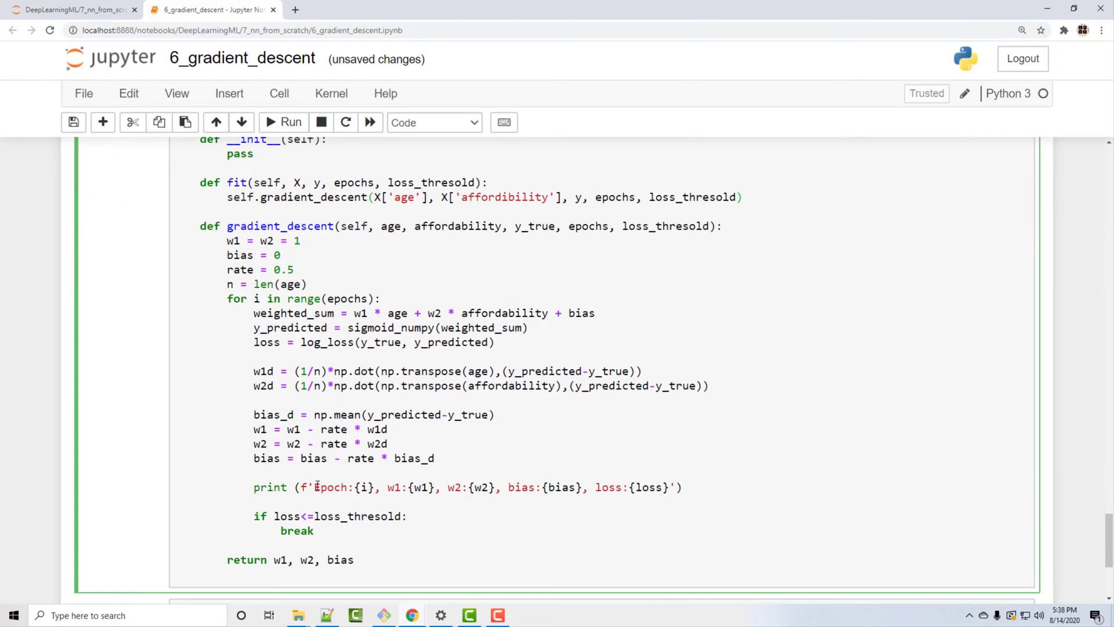
scroll(436, 435, down, 2)
drag(275, 502, 354, 503)
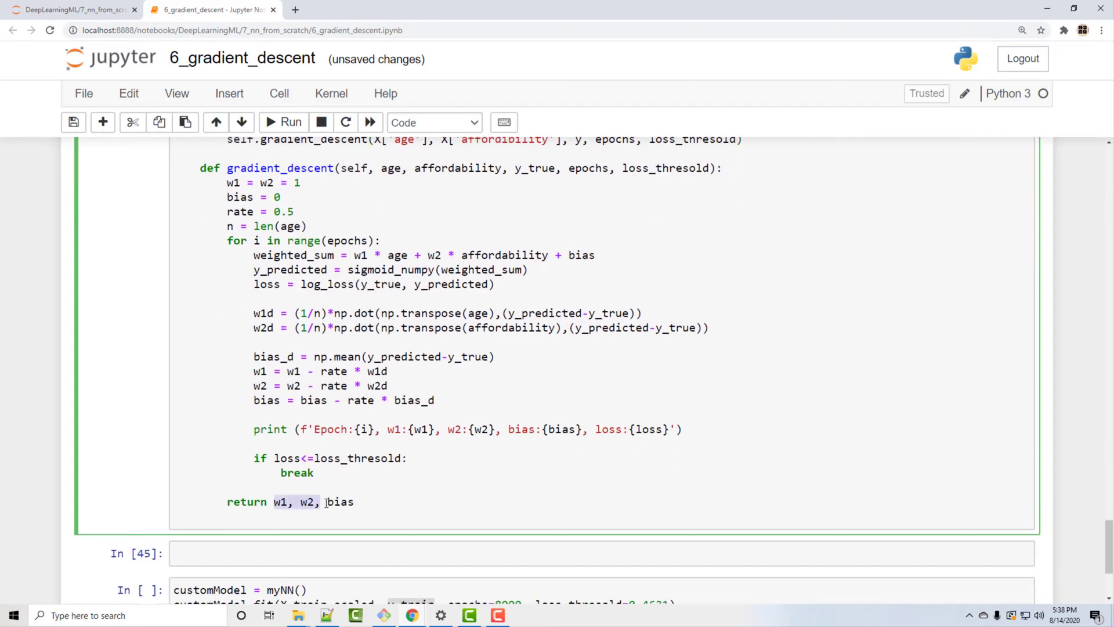
scroll(373, 443, up, 3)
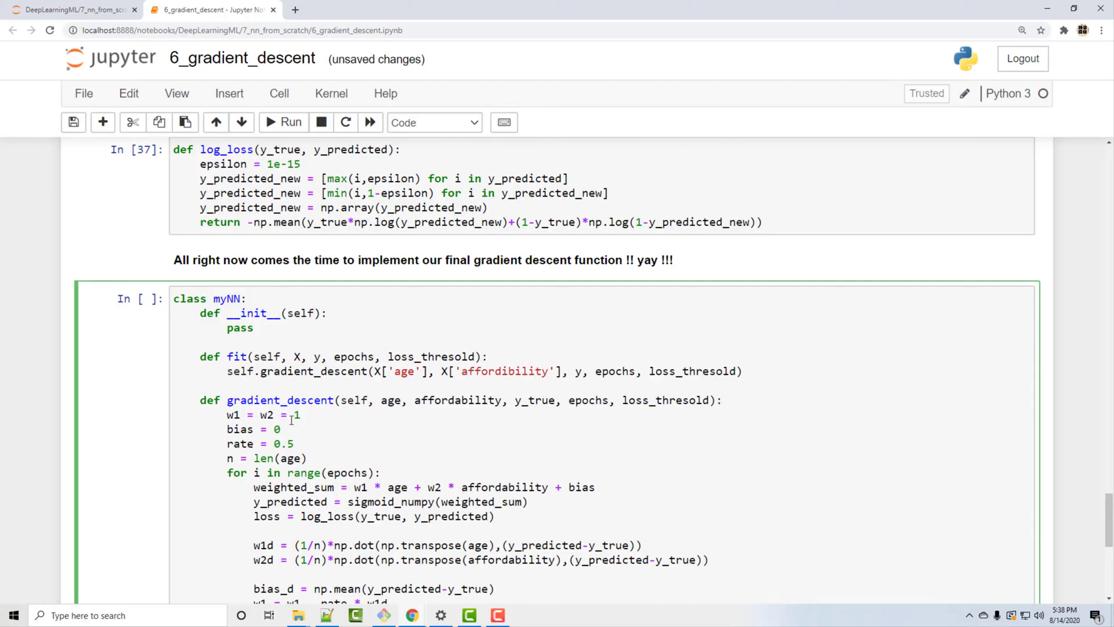
- Replace pass in __init__ with self.w1 = 1, self.w2 = 1 and self.bias = 0
double_click(237, 327)
text(self.w1 =)
scroll(296, 329, up, 10)
scroll(295, 328, up, 10)
scroll(296, 328, up, 8)
scroll(277, 348, up, 10)
scroll(277, 349, up, 3)
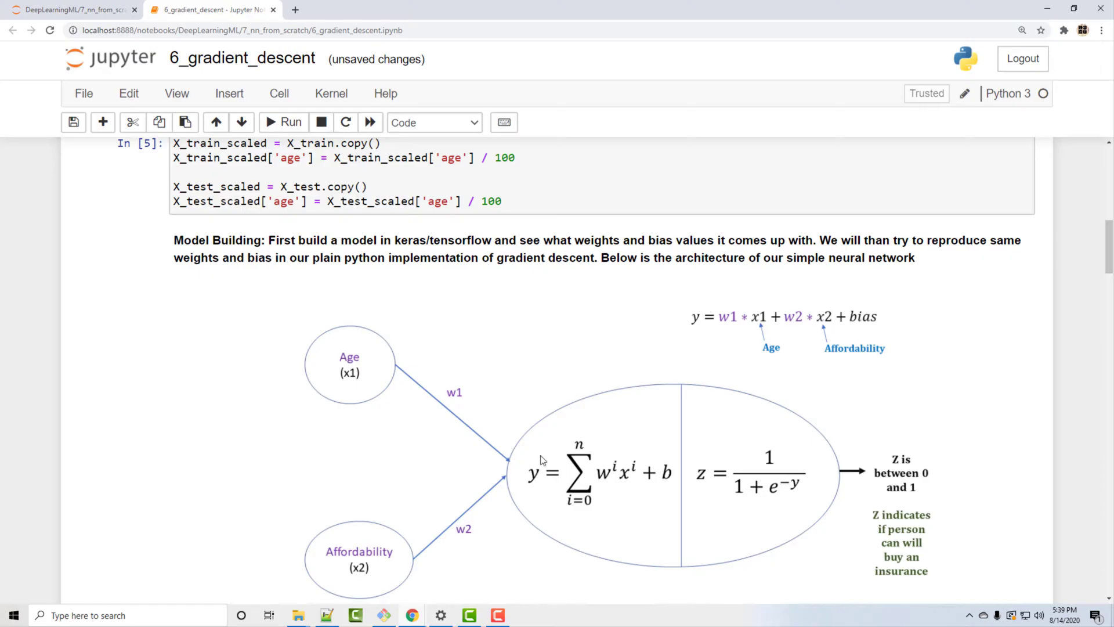
scroll(261, 411, down, 3)
scroll(262, 408, down, 10)
scroll(261, 407, down, 8)
scroll(261, 408, down, 6)
scroll(262, 407, down, 4)
scroll(262, 408, down, 3)
scroll(261, 407, down, 2)
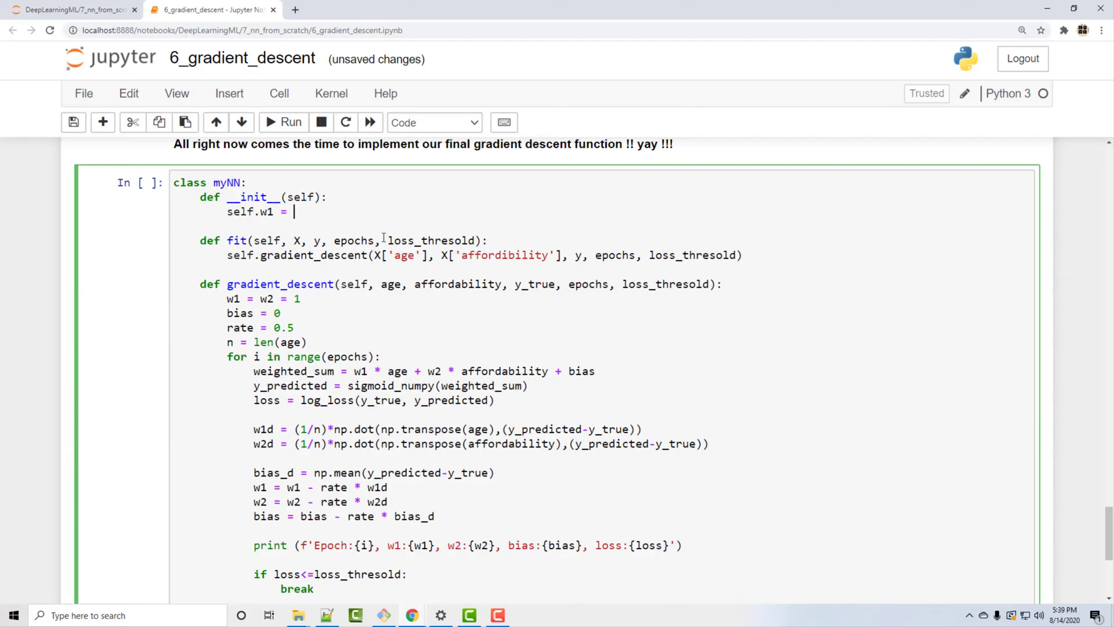
text(1)
key(Return)
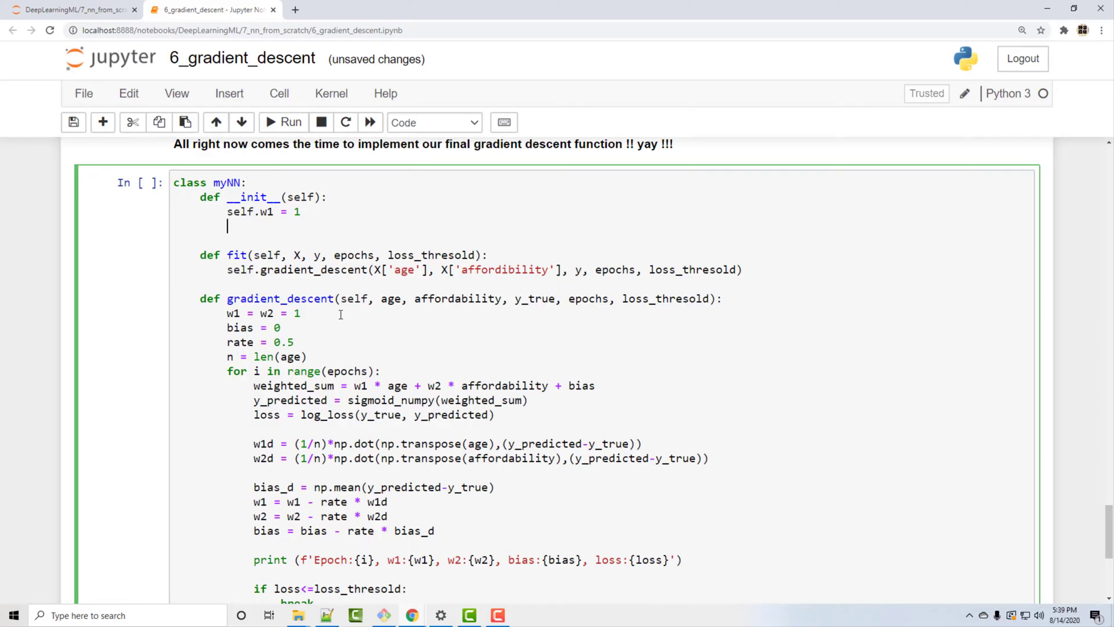
text(self.w2 =  1)
key(BackSpace)
key(BackSpace)
text(1)
key(Return)
text(self.bias = 0)
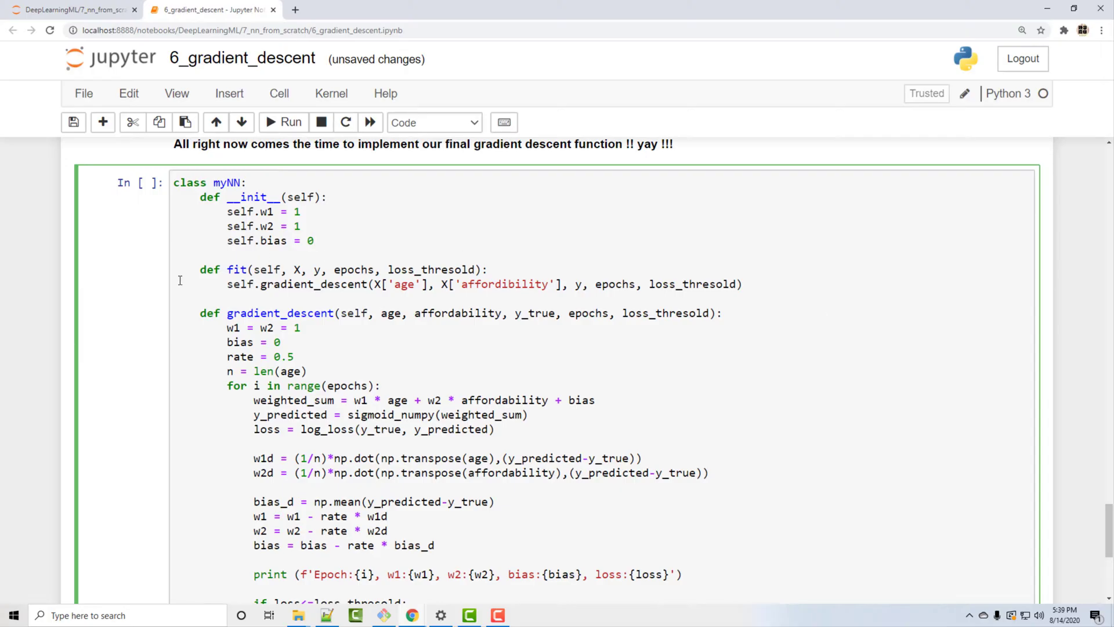
- Assign self.w1, self.w2, self.bias from the gradient_descent call's return values in fit
double_click(308, 285)
scroll(558, 348, down, 3)
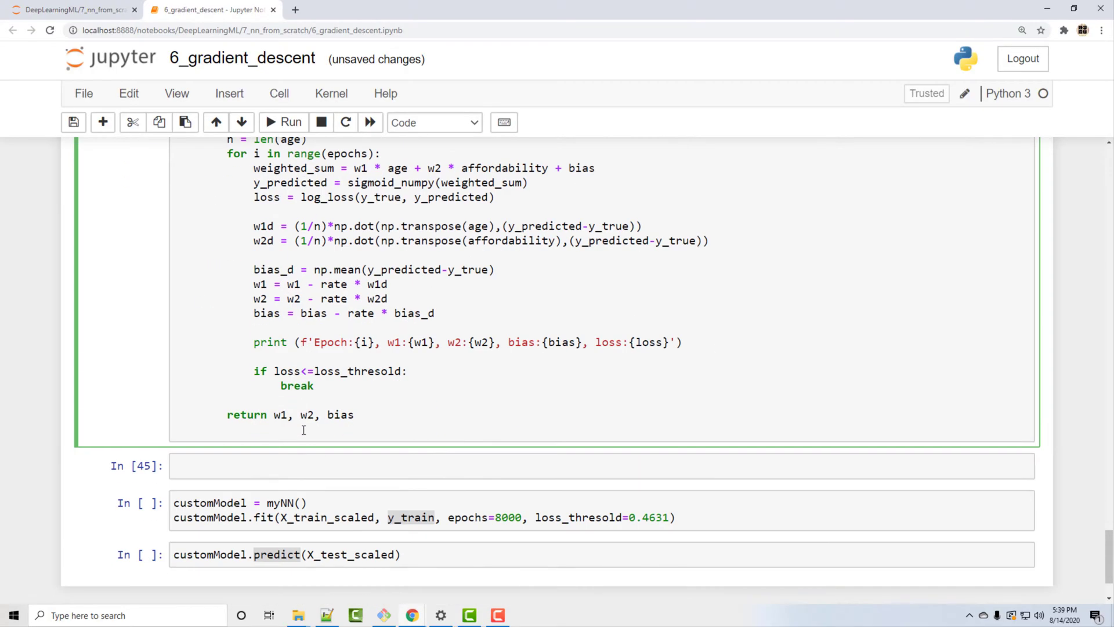
drag(268, 415, 370, 418)
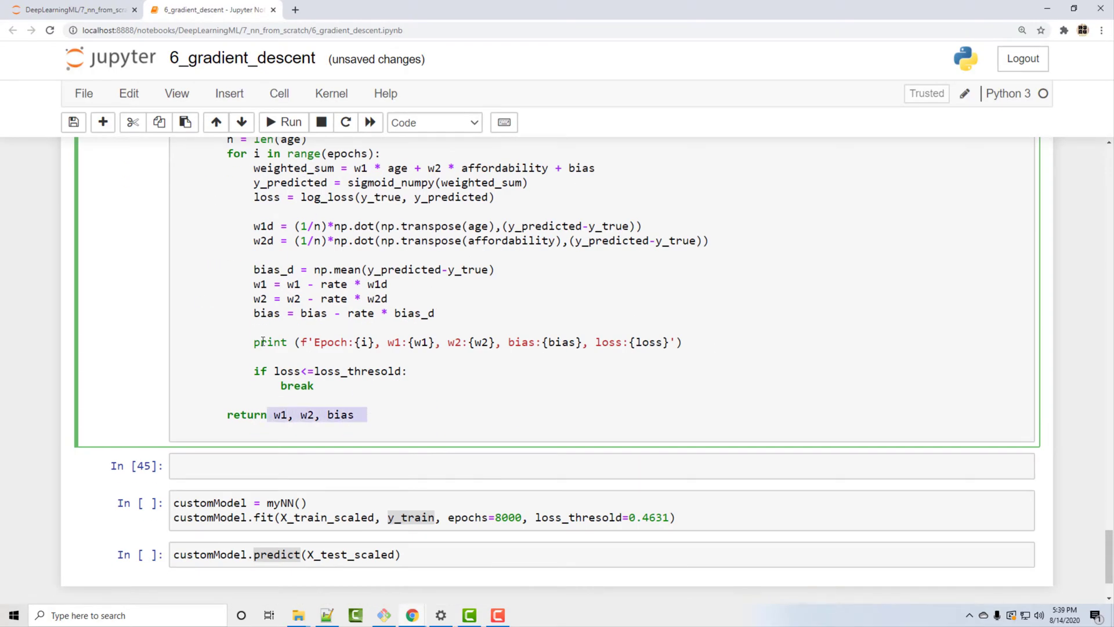
scroll(260, 366, up, 5)
scroll(260, 366, up, 1)
click(228, 342)
text(self.self.gradient_descent(X['age'], X['affordibility'], y, epochs, loss_thresold)
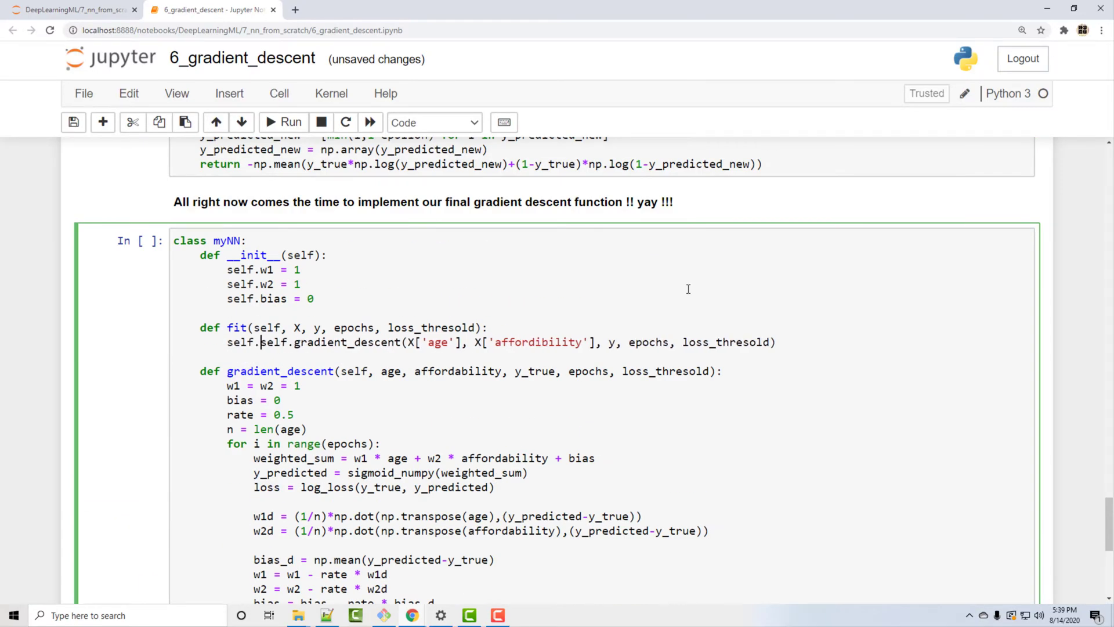
text(w1 =)
key(BackSpace)
key(BackSpace)
key(BackSpace)
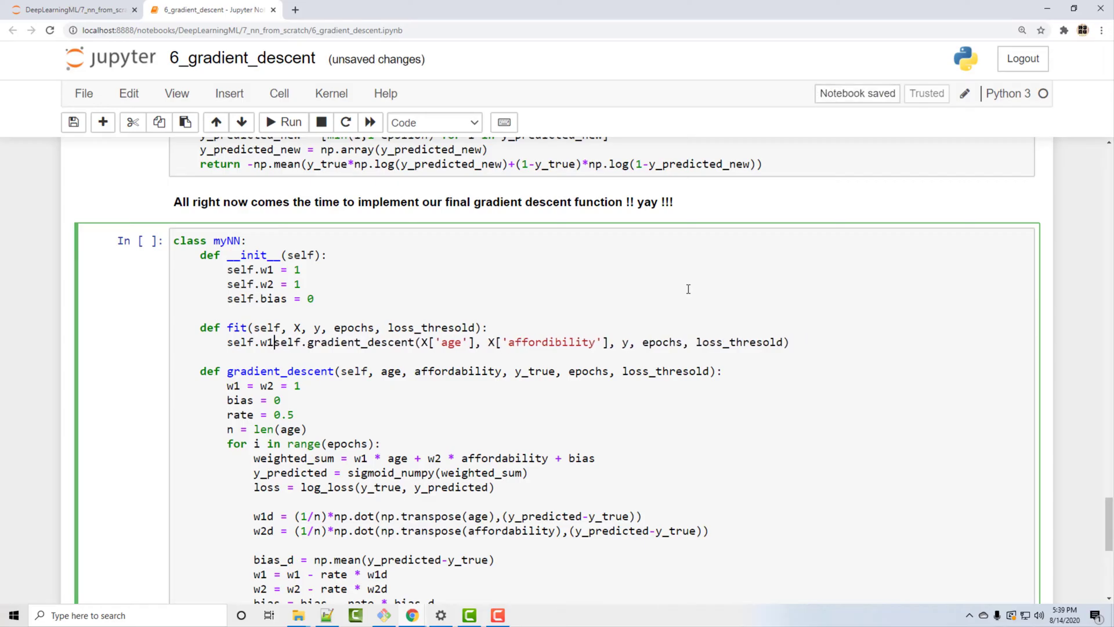
text(, self)
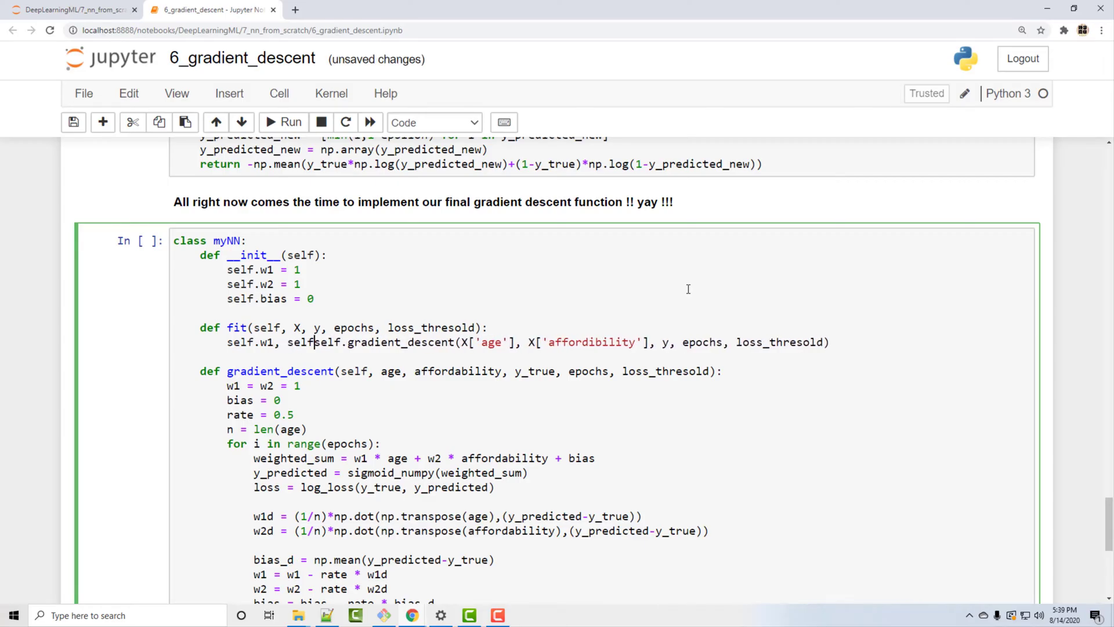
text(.w2, self.)
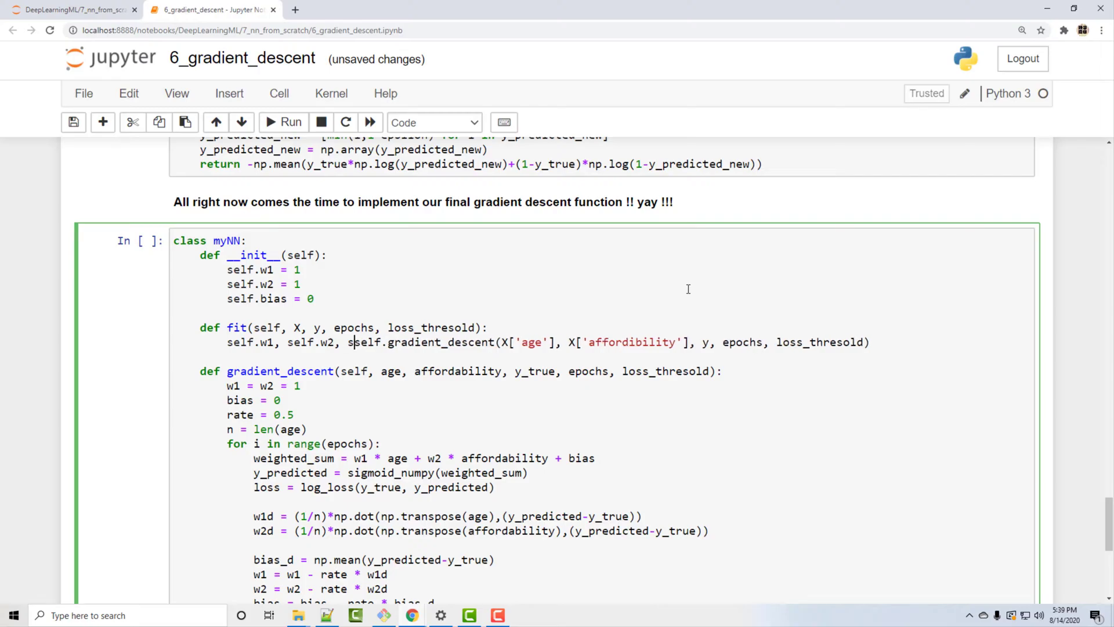
text(bias =)
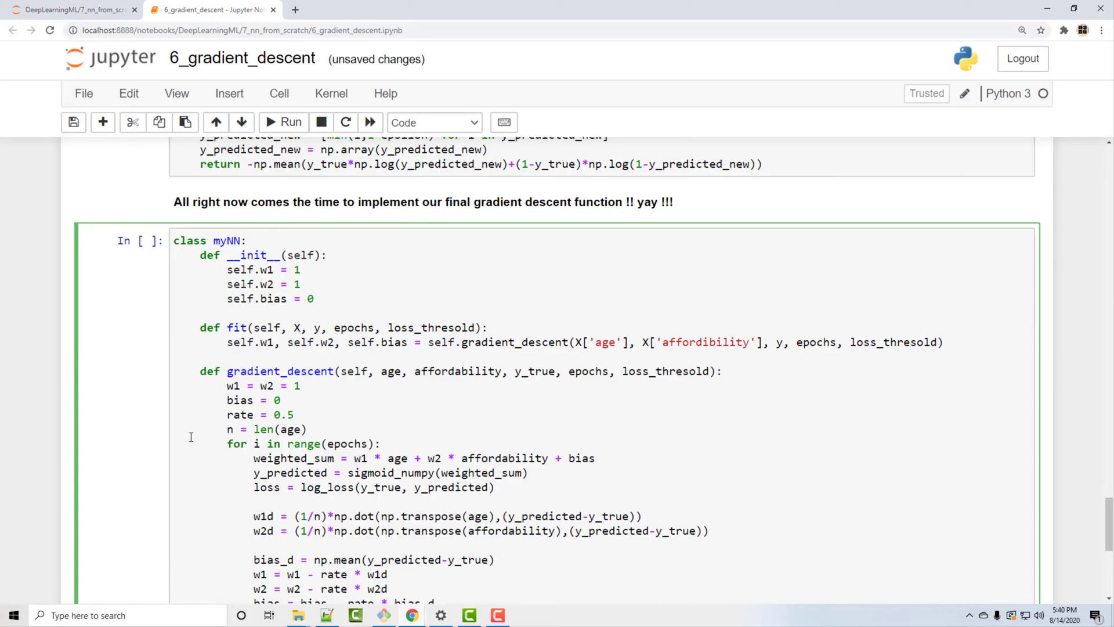
scroll(122, 423, down, 3)
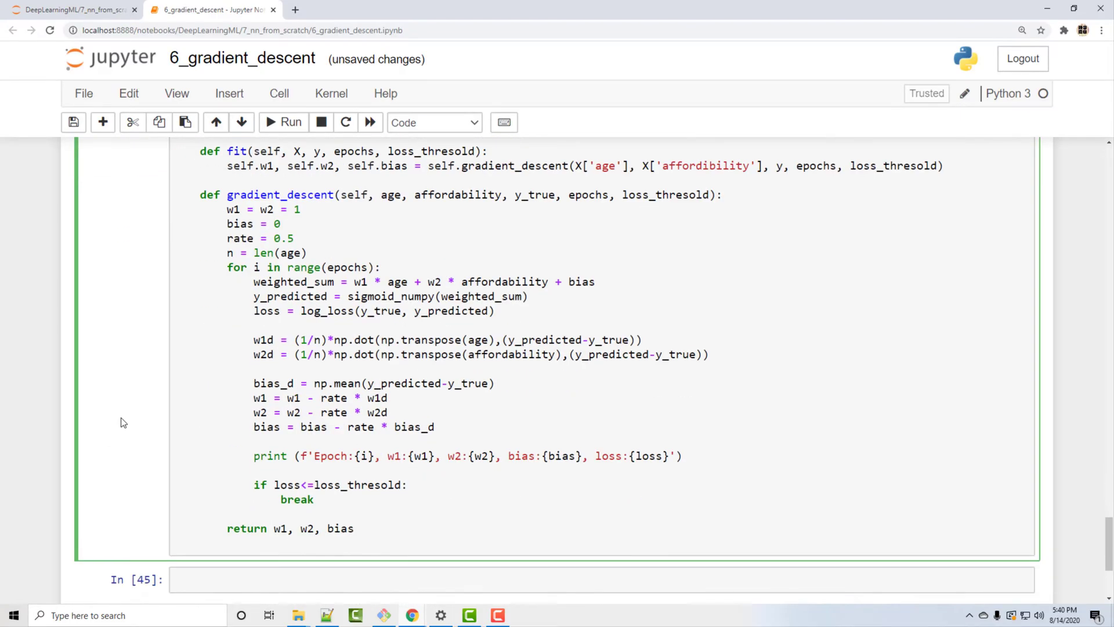
scroll(122, 423, down, 3)
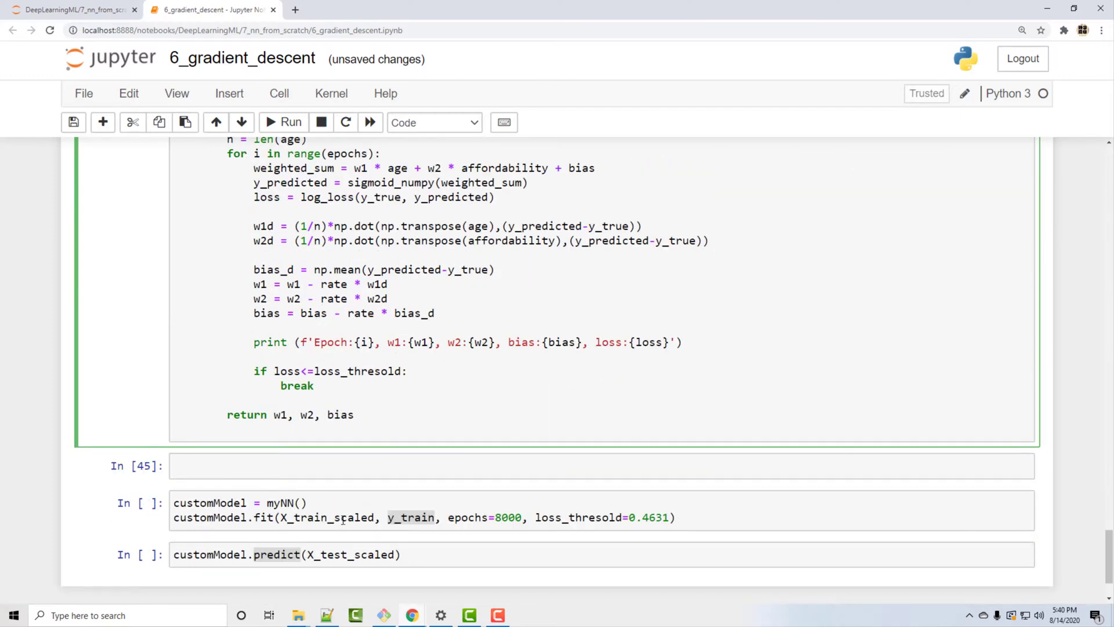
- Change the customModel fit call's epochs from 8000 to 5 and check its arguments
click(340, 518)
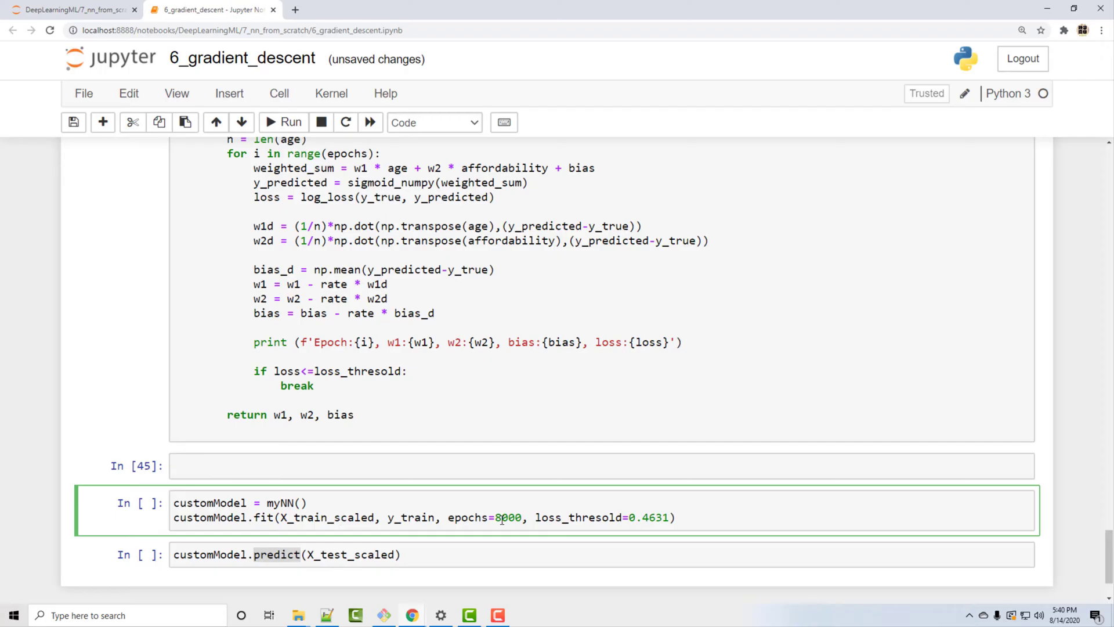
drag(496, 518, 523, 519)
text(5)
click(679, 519)
drag(173, 504, 307, 503)
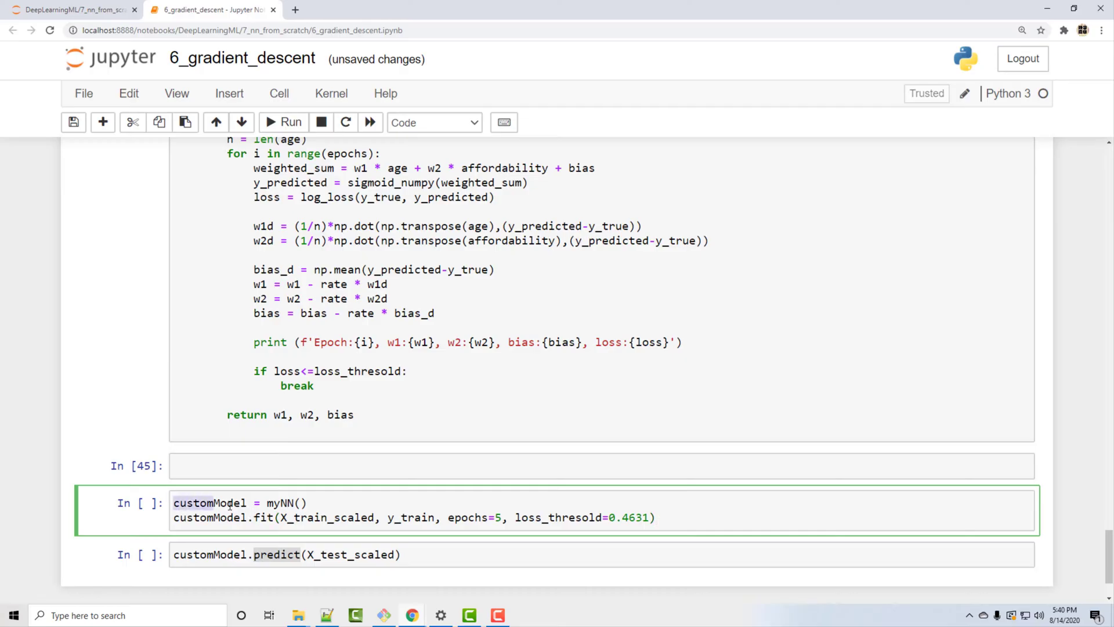
scroll(246, 424, up, 5)
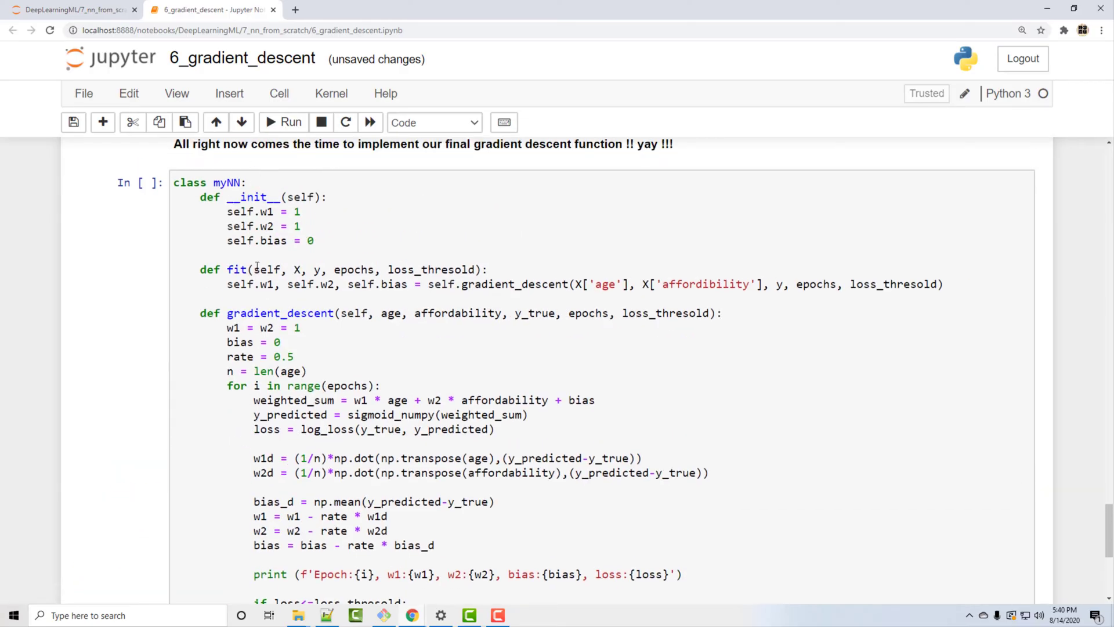
double_click(236, 270)
scroll(259, 455, down, 1)
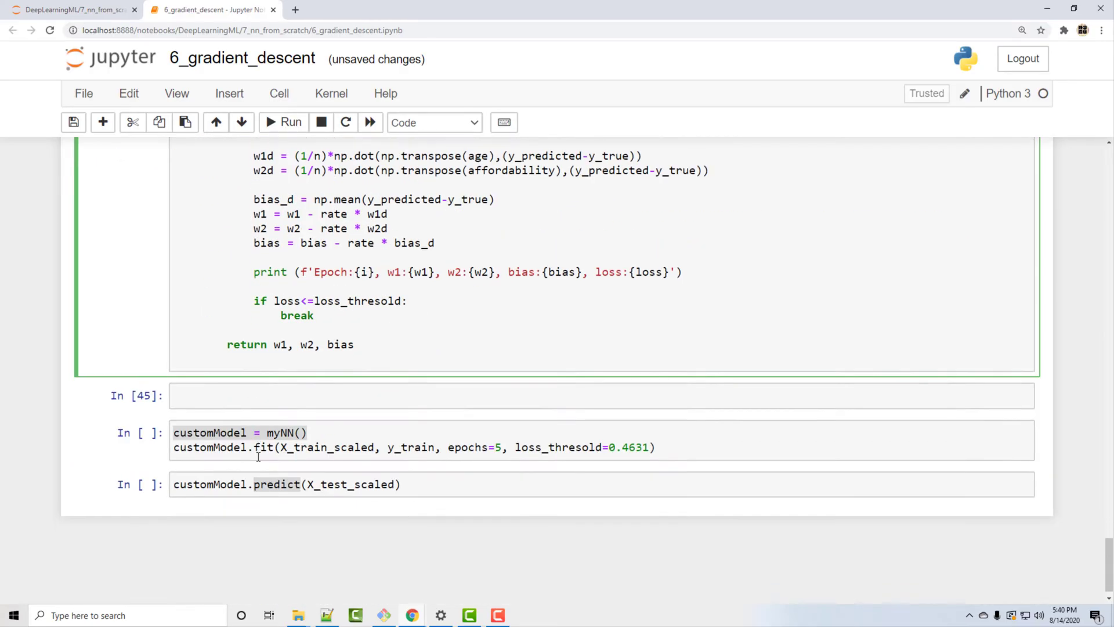
scroll(258, 456, down, 1)
click(330, 430)
double_click(411, 430)
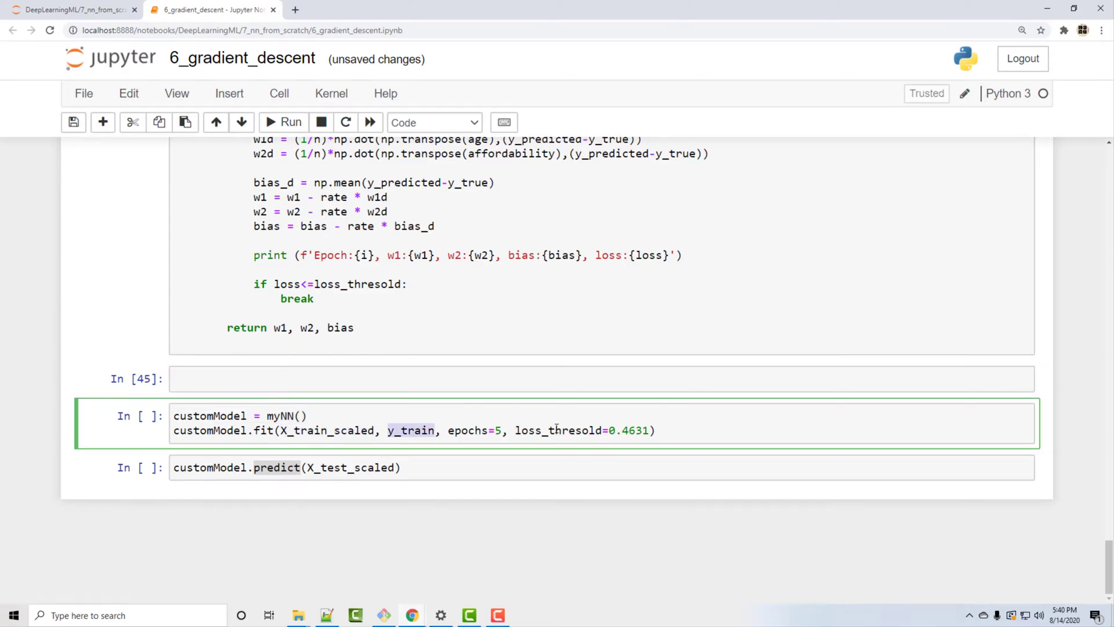
click(664, 431)
- Run the training cell, the class cell, then rerun training, hitting an X_train_scaled NameError
key(ctrl+Return)
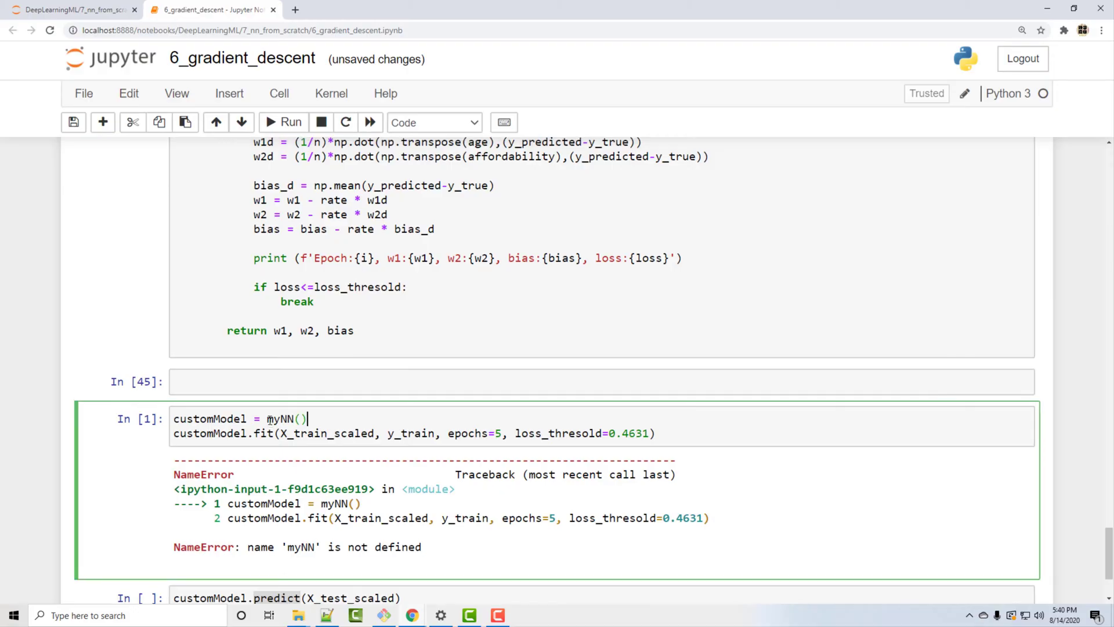
scroll(300, 451, up, 5)
scroll(271, 421, up, 3)
scroll(269, 421, down, 2)
click(394, 474)
scroll(395, 474, down, 2)
scroll(374, 453, down, 2)
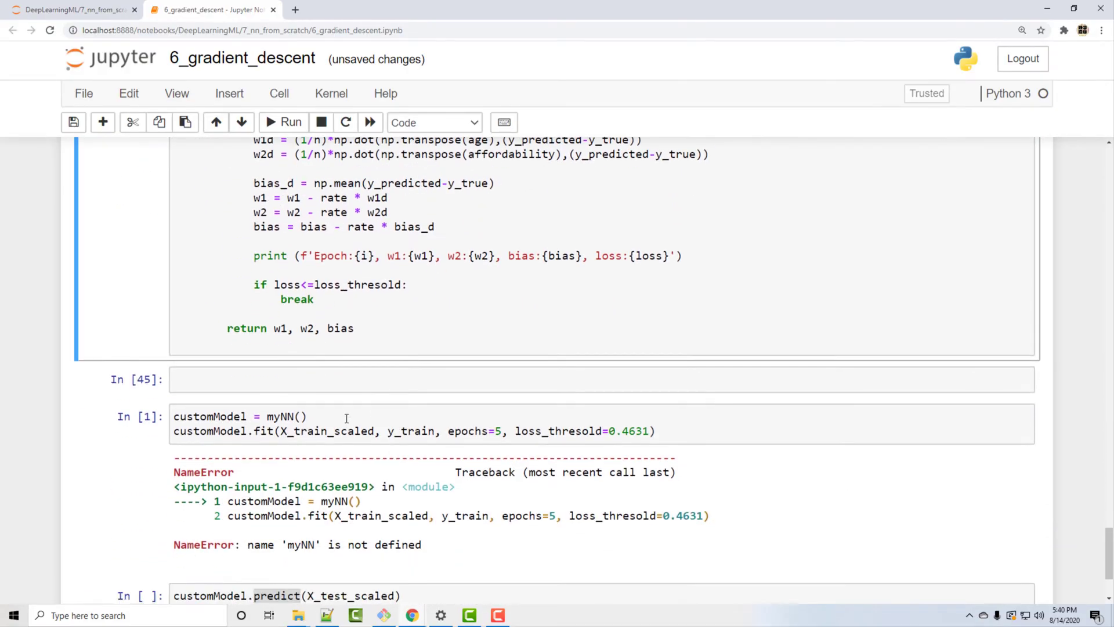
click(345, 415)
key(ctrl+Return)
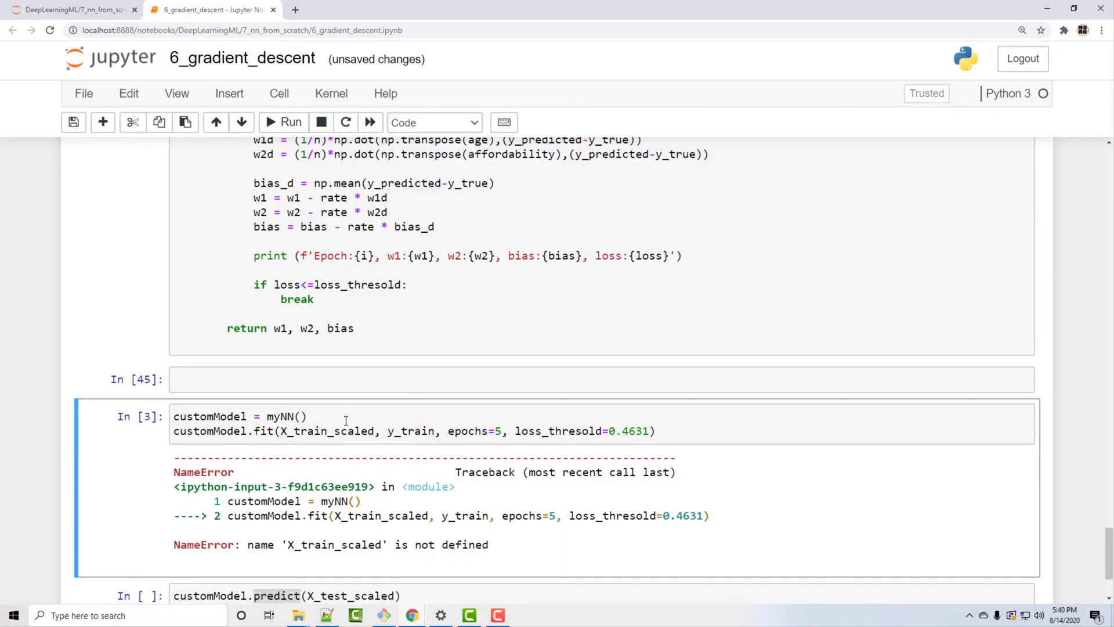
click(345, 420)
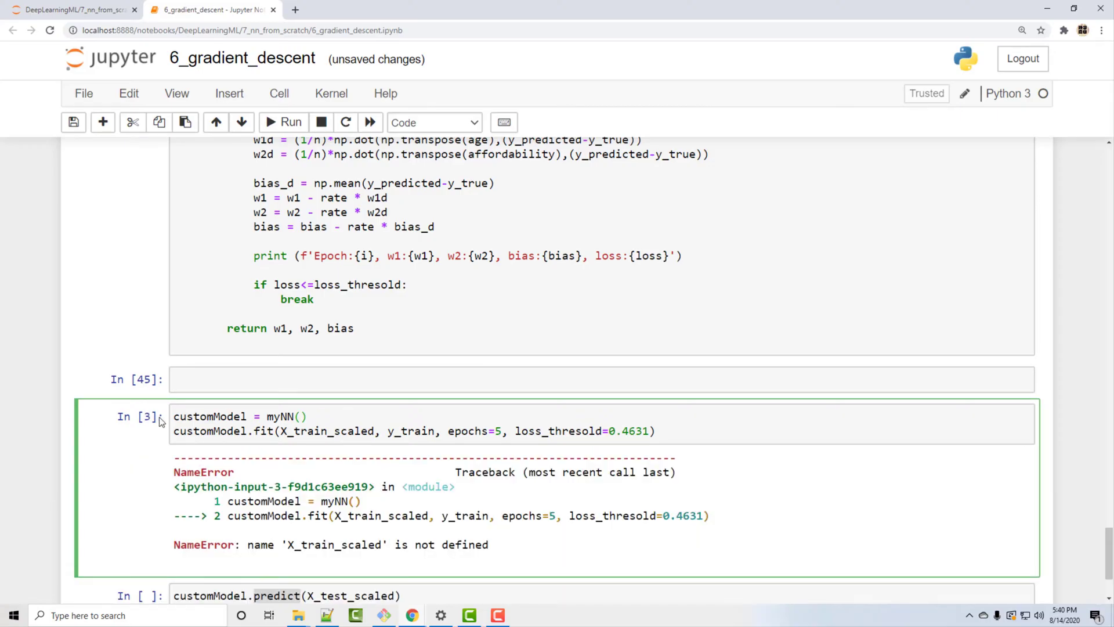
scroll(160, 419, up, 3)
scroll(159, 419, up, 3)
scroll(159, 419, up, 3)
scroll(159, 422, up, 5)
scroll(159, 422, up, 5)
scroll(159, 421, up, 5)
scroll(160, 422, up, 5)
scroll(159, 422, up, 3)
- Rerun the import and data-loading cells from the top of the notebook
click(378, 400)
key(shift+Return)
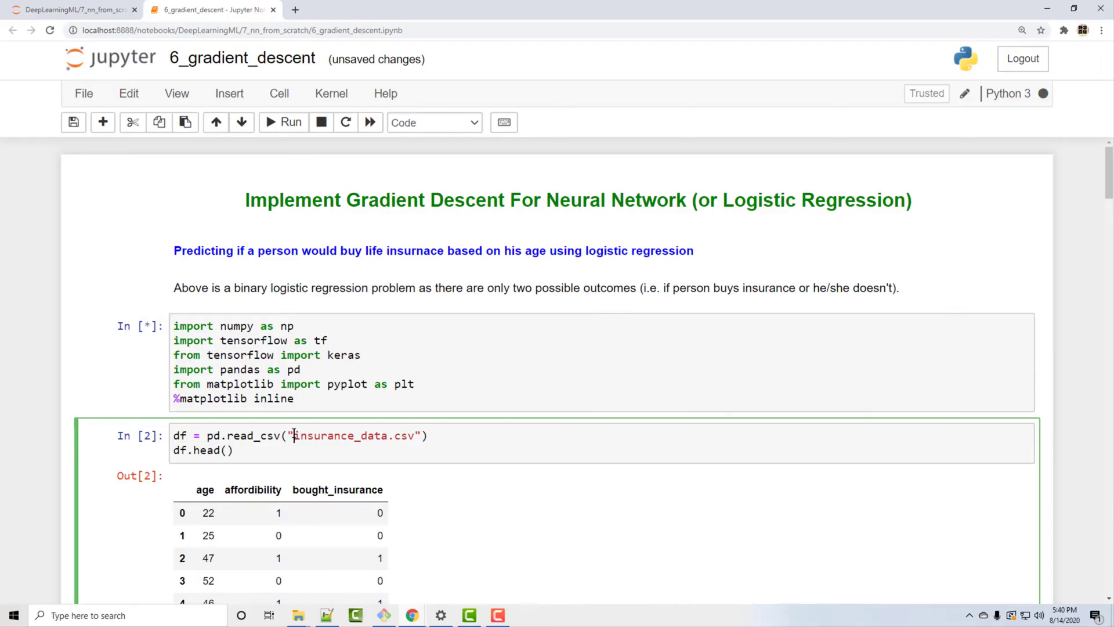
key(shift+Return)
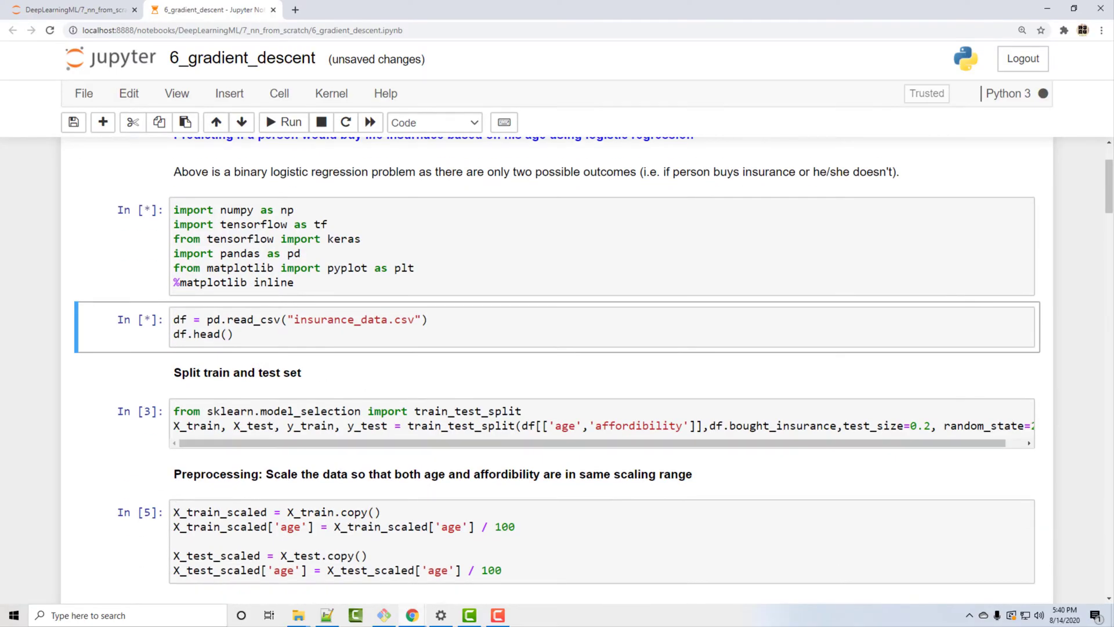
scroll(385, 458, down, 15)
click(384, 459)
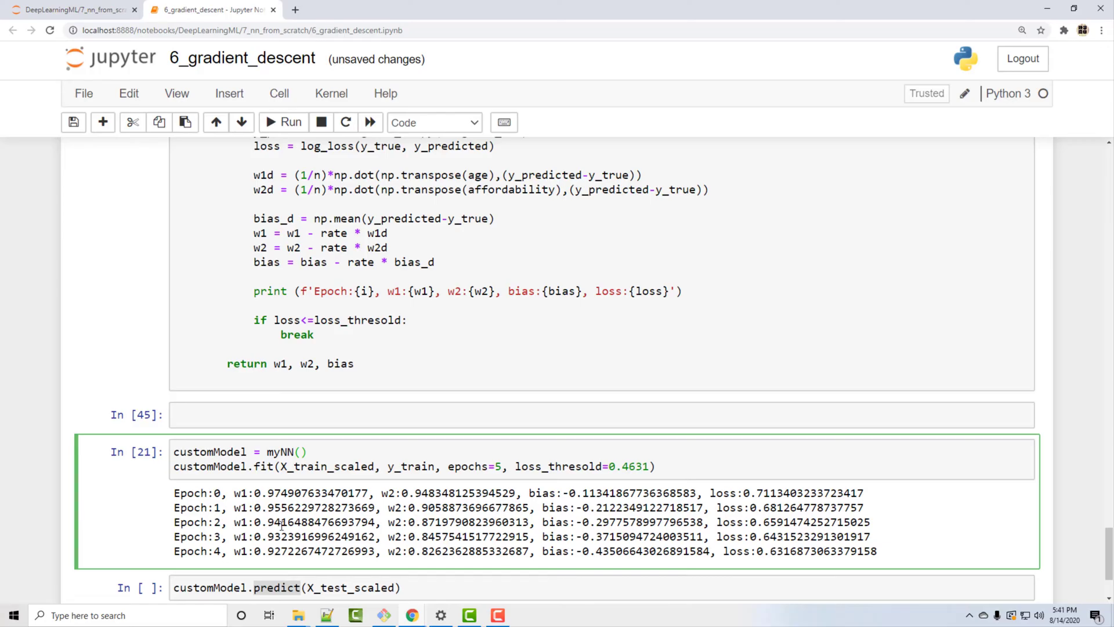
- Review the five-epoch training output through Epoch:4
drag(174, 489, 877, 553)
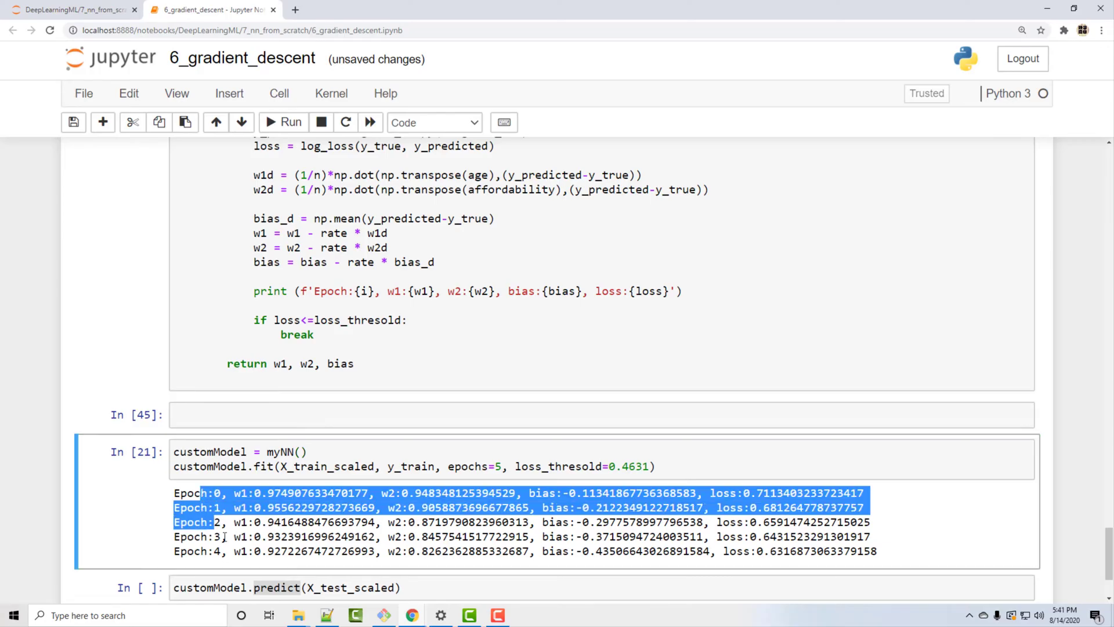
click(272, 557)
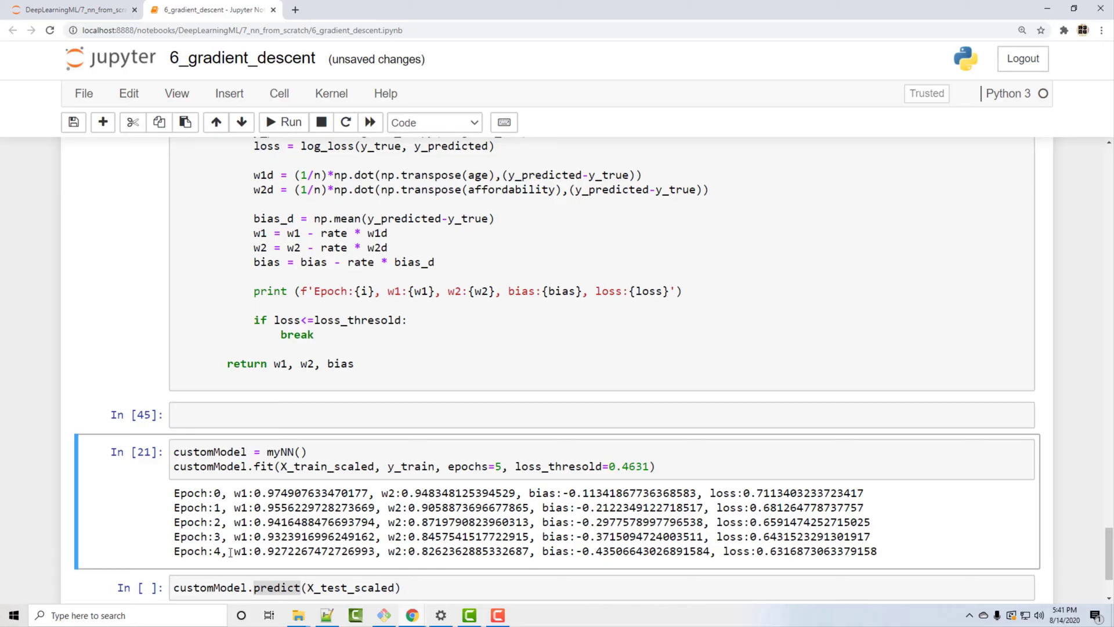
drag(229, 550, 430, 554)
click(478, 557)
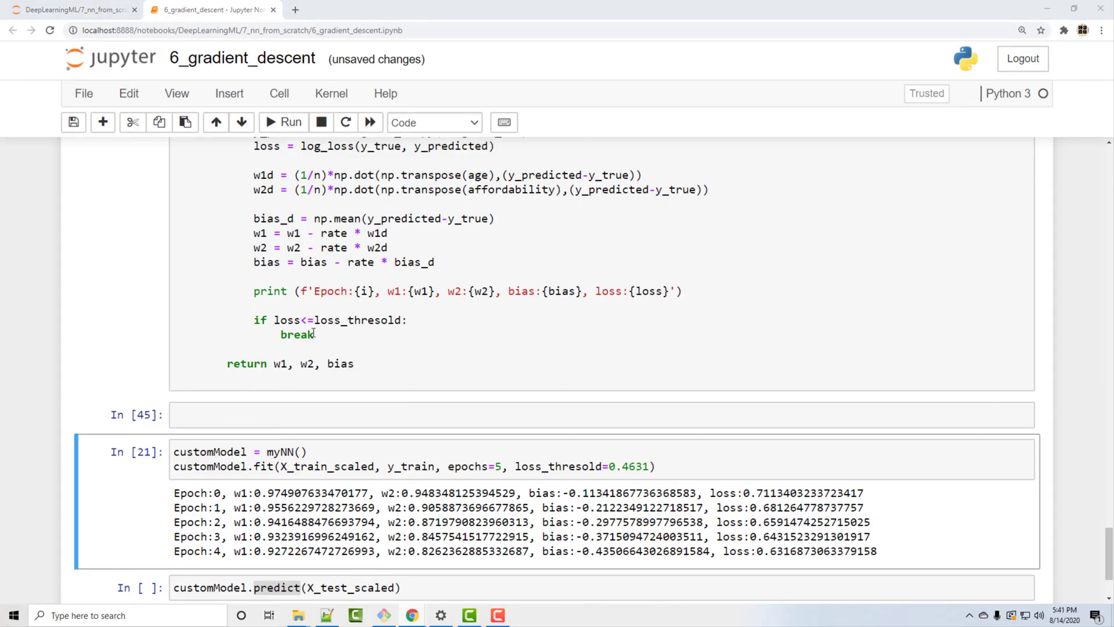
drag(175, 492, 337, 554)
click(337, 554)
scroll(322, 372, up, 1)
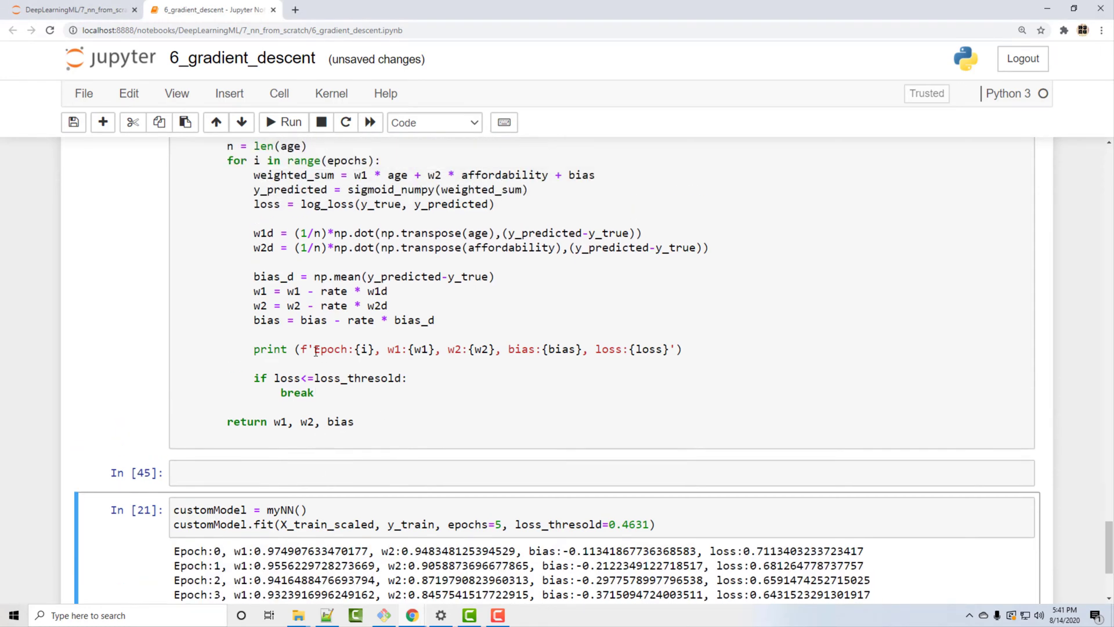
- Wrap the print statement in an if i%50==0: condition inside gradient_descent
drag(254, 348, 682, 349)
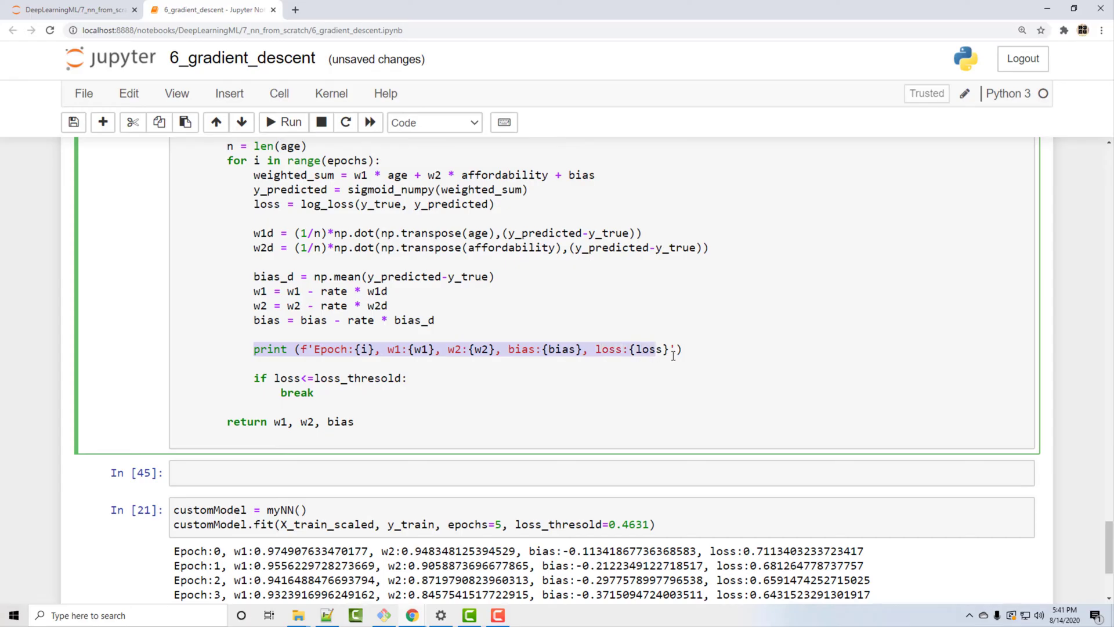
click(720, 353)
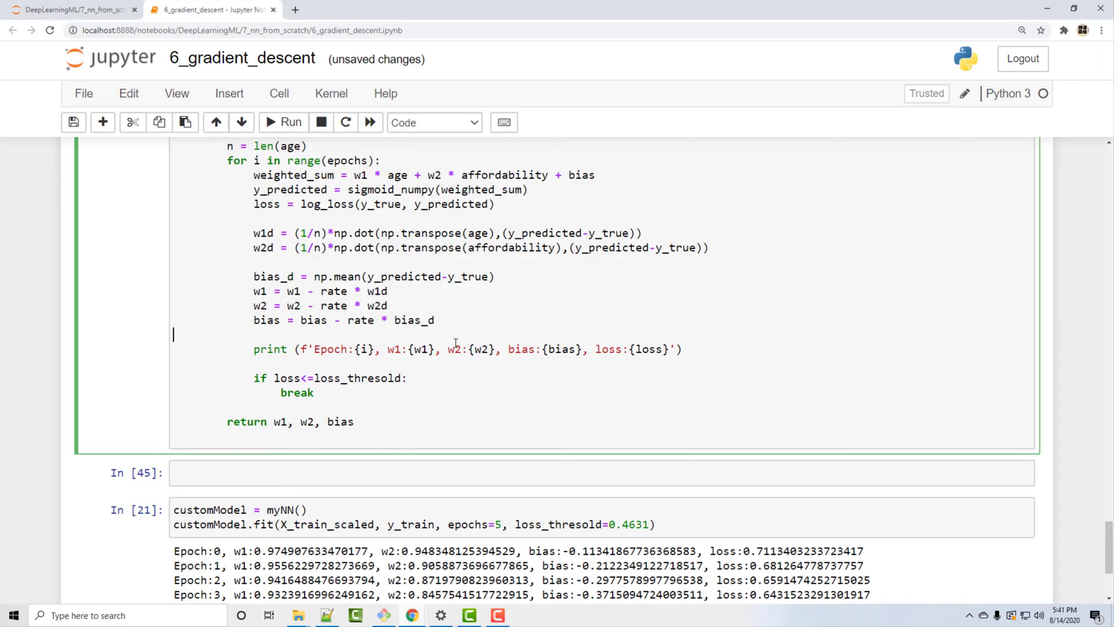
text(if i%50==0:)
key(Down)
key(Home)
key(Tab)
scroll(455, 342, up, 3)
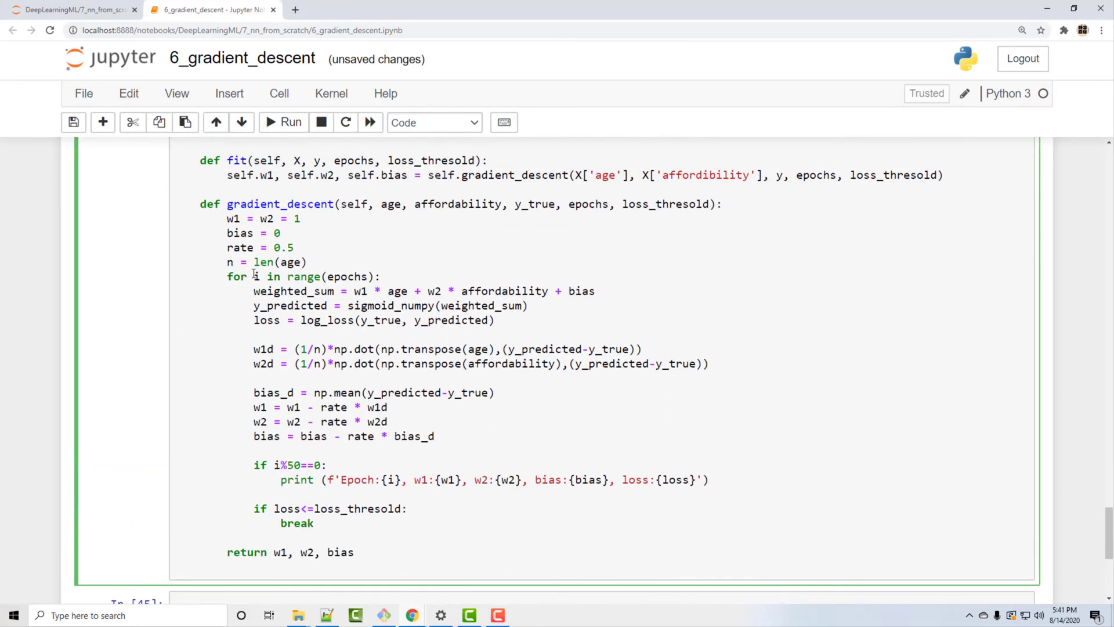
double_click(295, 465)
scroll(331, 470, down, 2)
scroll(338, 462, down, 3)
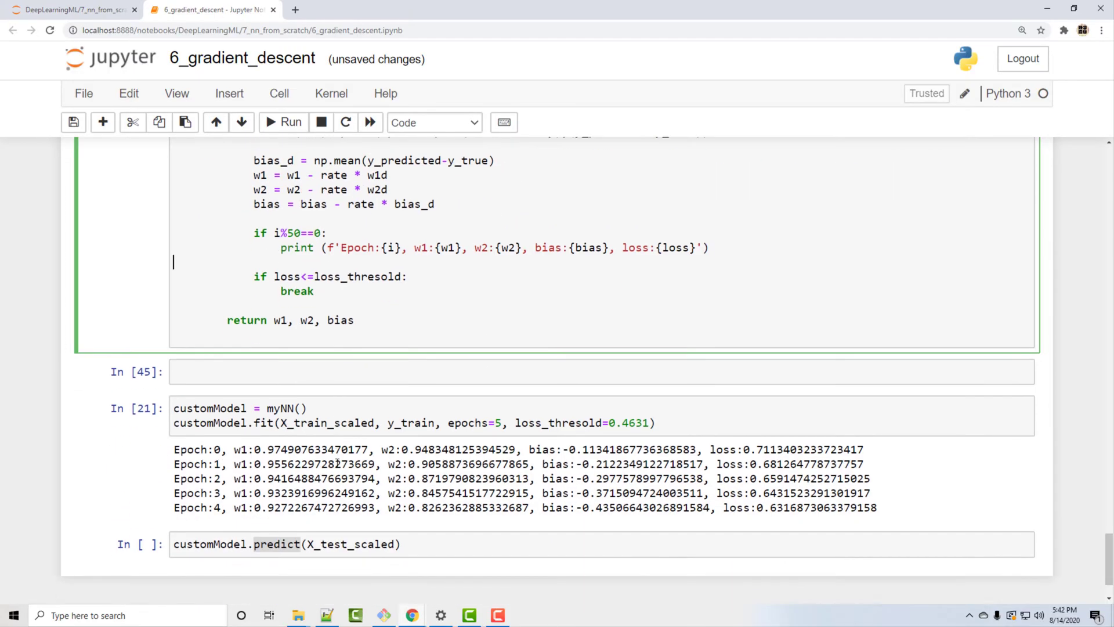
scroll(337, 462, up, 1)
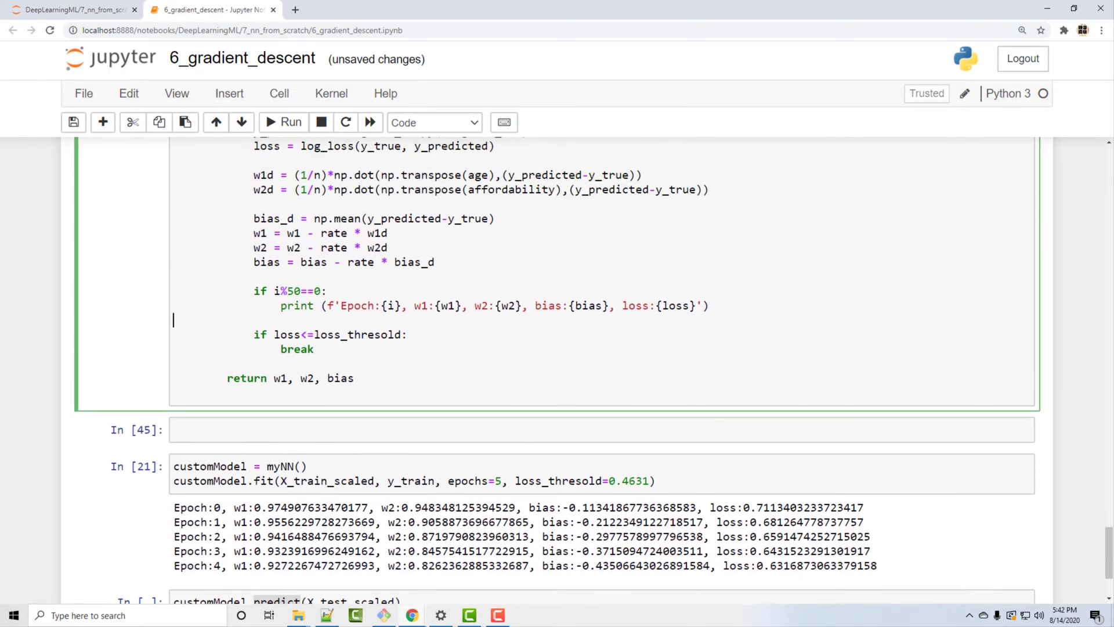
- Change epochs from 5 to 100 in the fit call and rerun training
click(504, 484)
key(BackSpace)
text(100)
key(ctrl+Return)
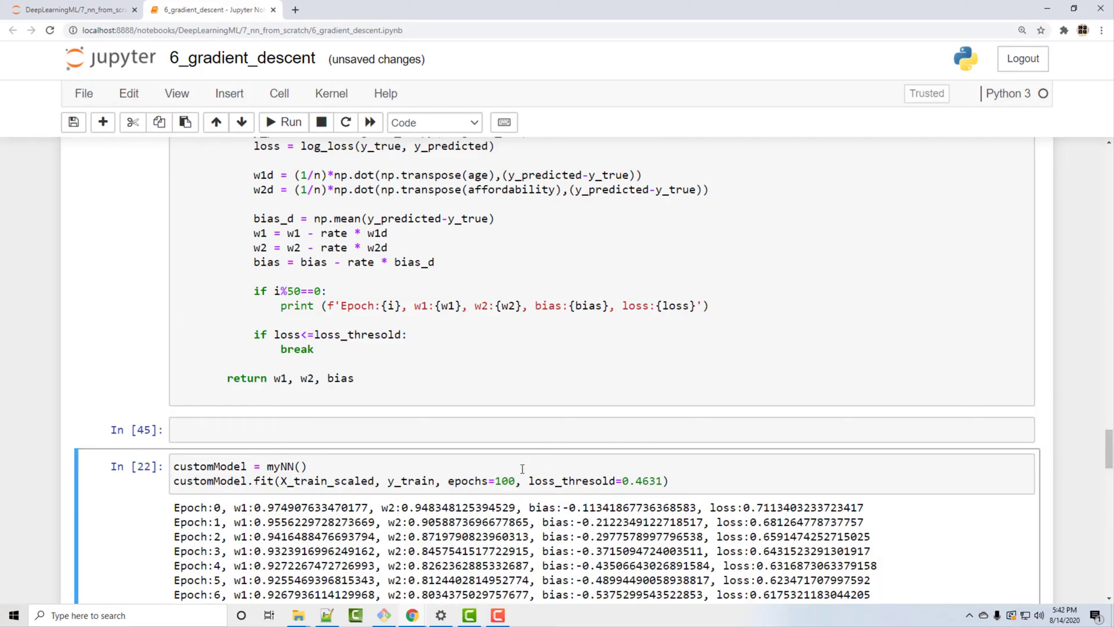
click(519, 470)
- Rerun the class cell and retrain, confirming only Epoch 0 and Epoch 50 lines print
click(382, 335)
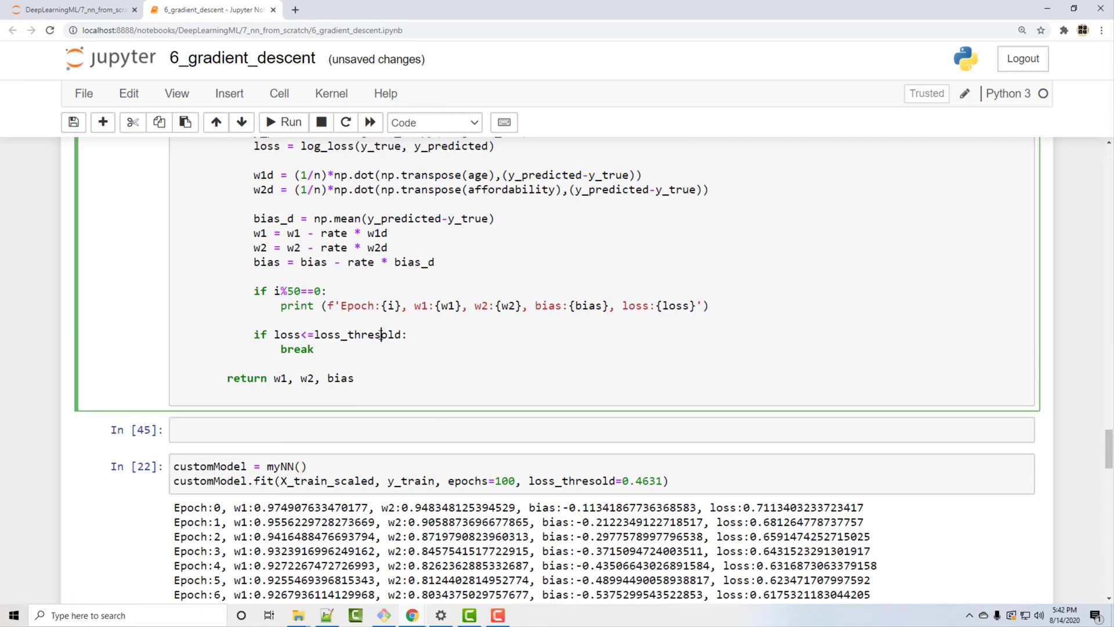
click(348, 482)
key(ctrl+Return)
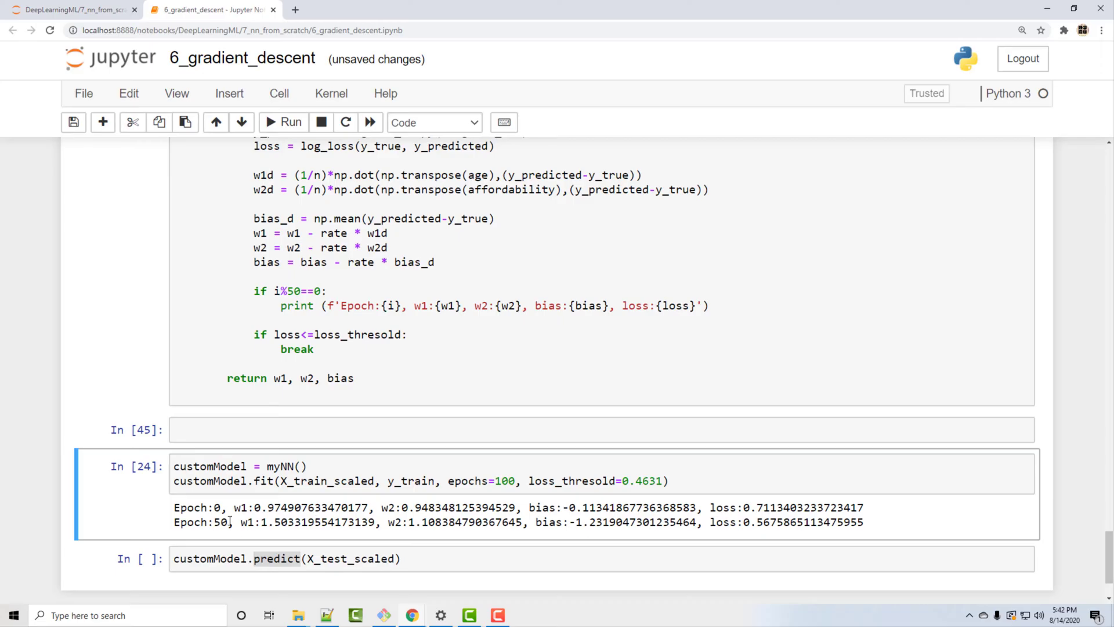
double_click(209, 507)
double_click(217, 520)
click(275, 523)
double_click(277, 558)
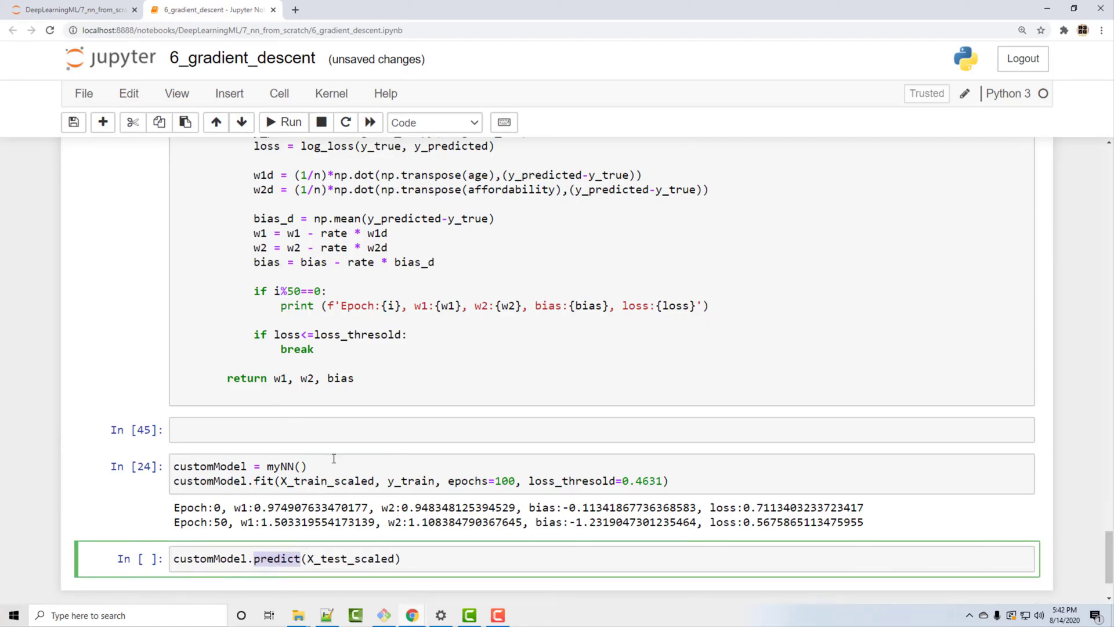
scroll(338, 450, up, 5)
scroll(337, 392, up, 3)
- Write def predict(self, X_test): between the fit and gradient_descent methods
click(300, 307)
key(Return)
key(Return)
key(Up)
text(def predict)
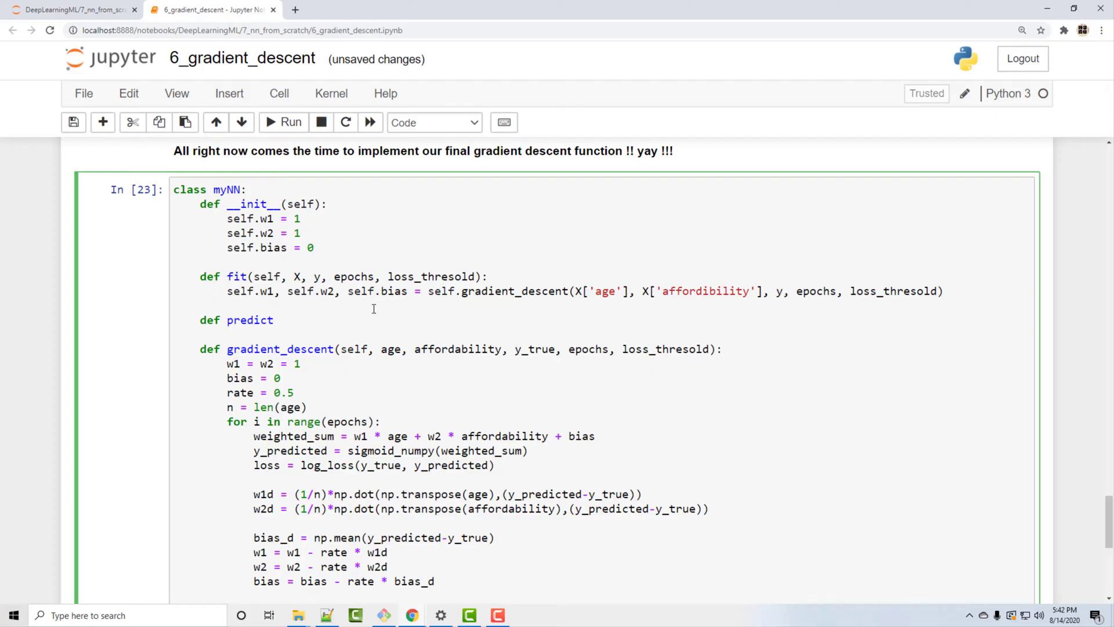
text((self,)
key(alt+Tab)
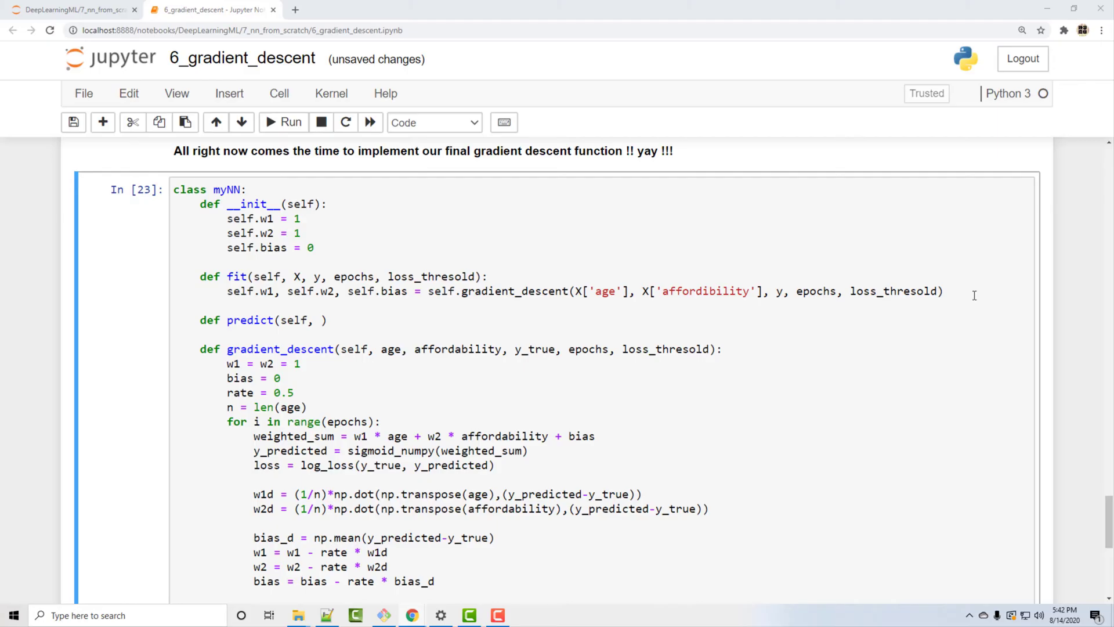
click(321, 320)
text(X_tst)
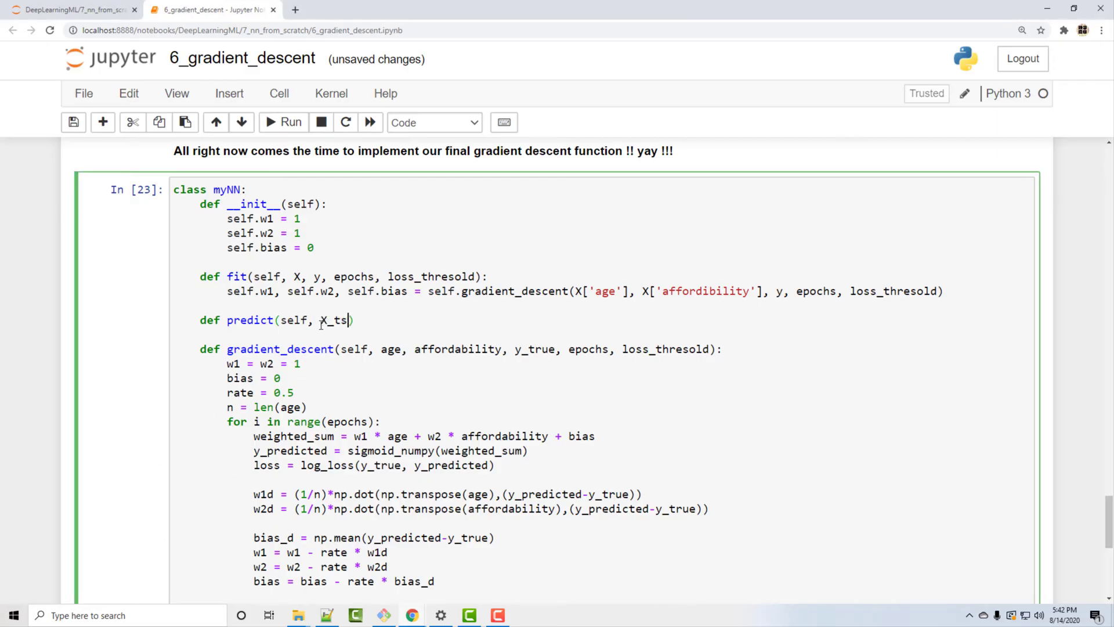
key(Right)
key(BackSpace)
key(BackSpace)
key(BackSpace)
text(est):)
key(Return)
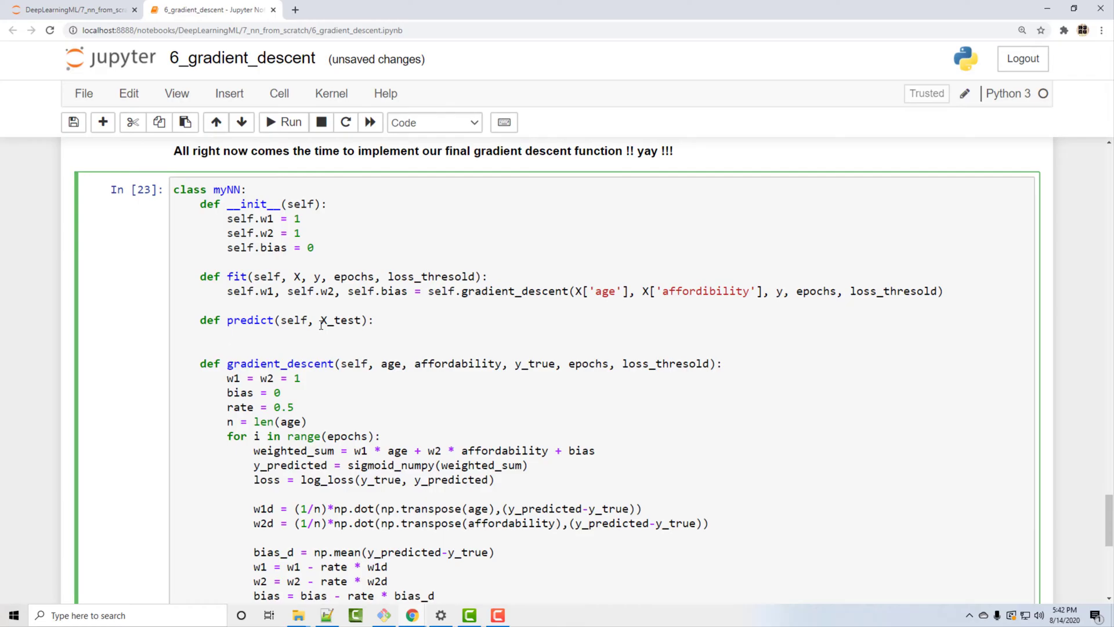
scroll(127, 424, up, 10)
scroll(127, 424, up, 10)
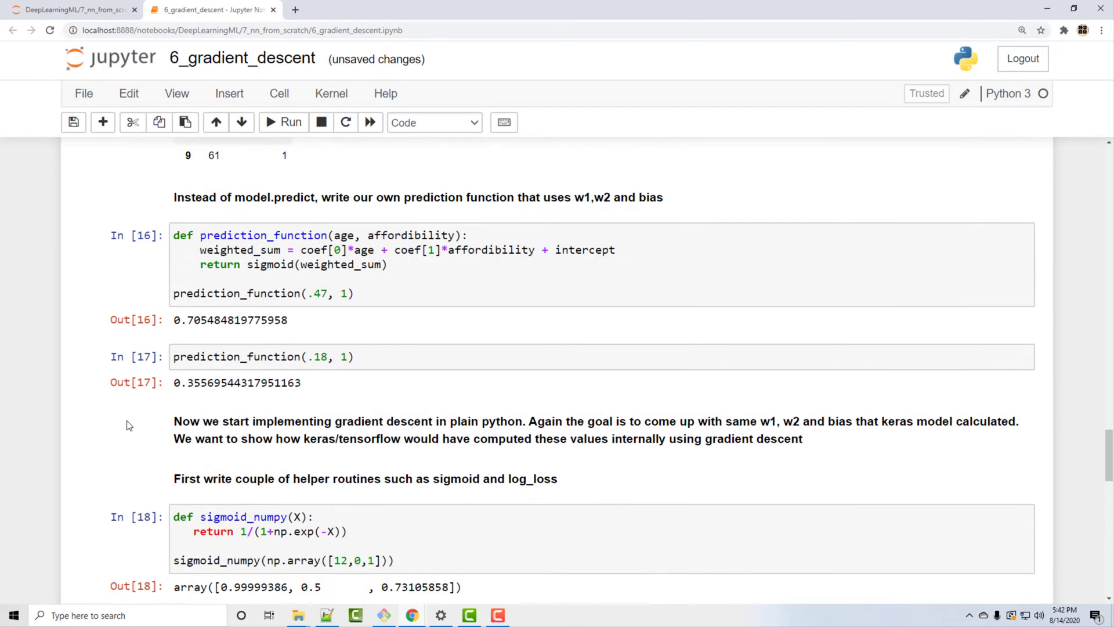
scroll(126, 423, up, 8)
scroll(127, 424, up, 8)
scroll(127, 424, up, 8)
scroll(126, 424, up, 6)
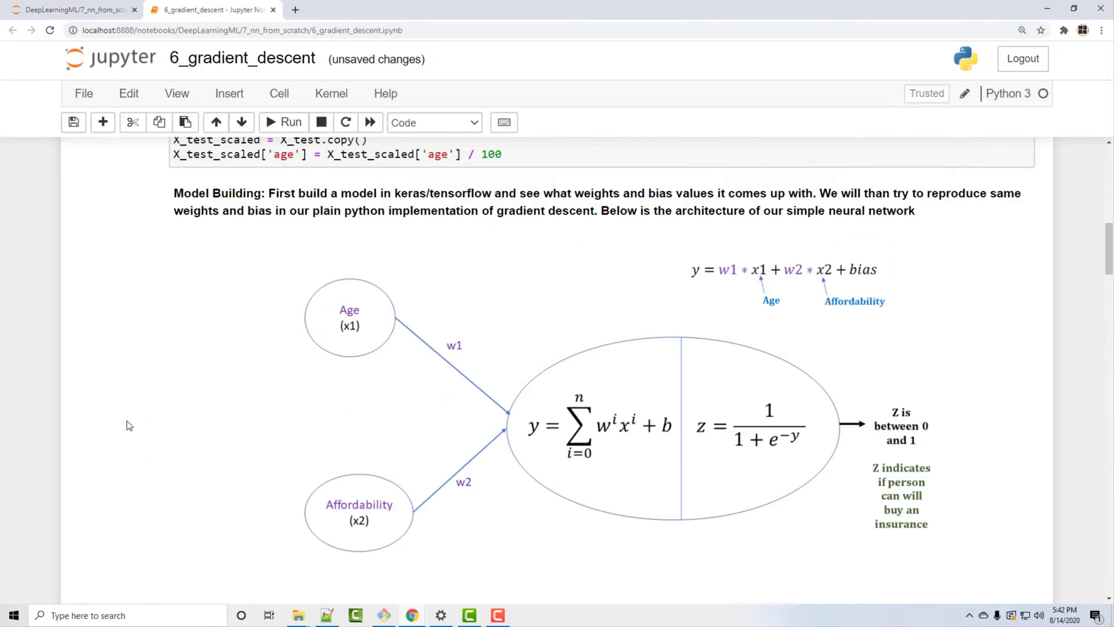
scroll(152, 421, up, 2)
scroll(152, 422, down, 1)
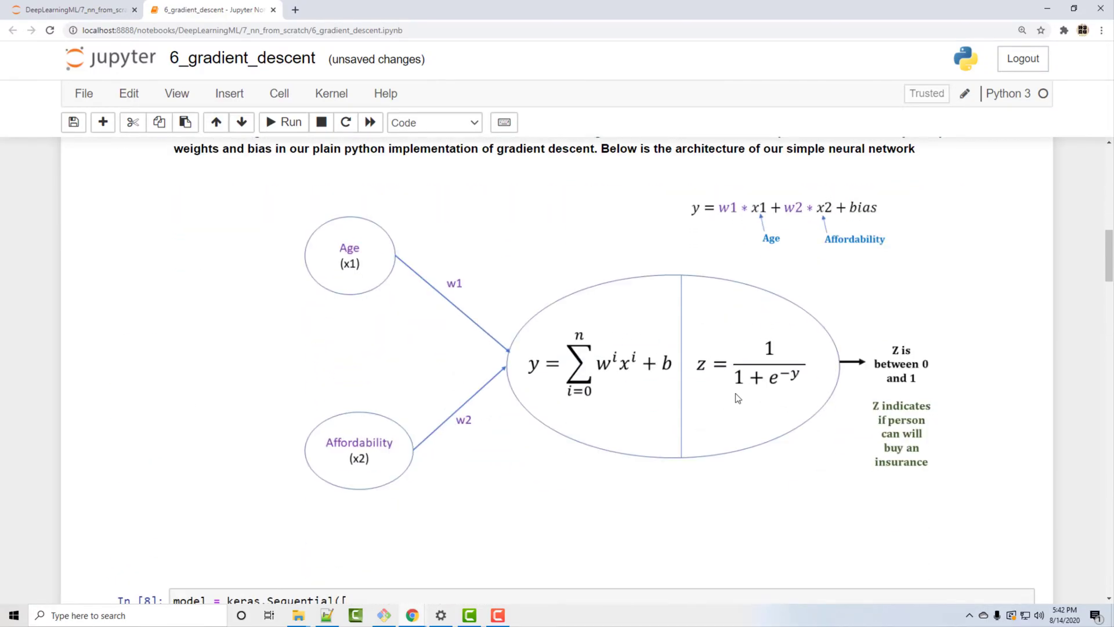
scroll(274, 461, down, 8)
scroll(274, 461, down, 8)
scroll(274, 461, down, 5)
scroll(274, 462, down, 6)
scroll(274, 461, down, 5)
scroll(275, 461, down, 3)
scroll(274, 462, down, 3)
scroll(277, 466, down, 2)
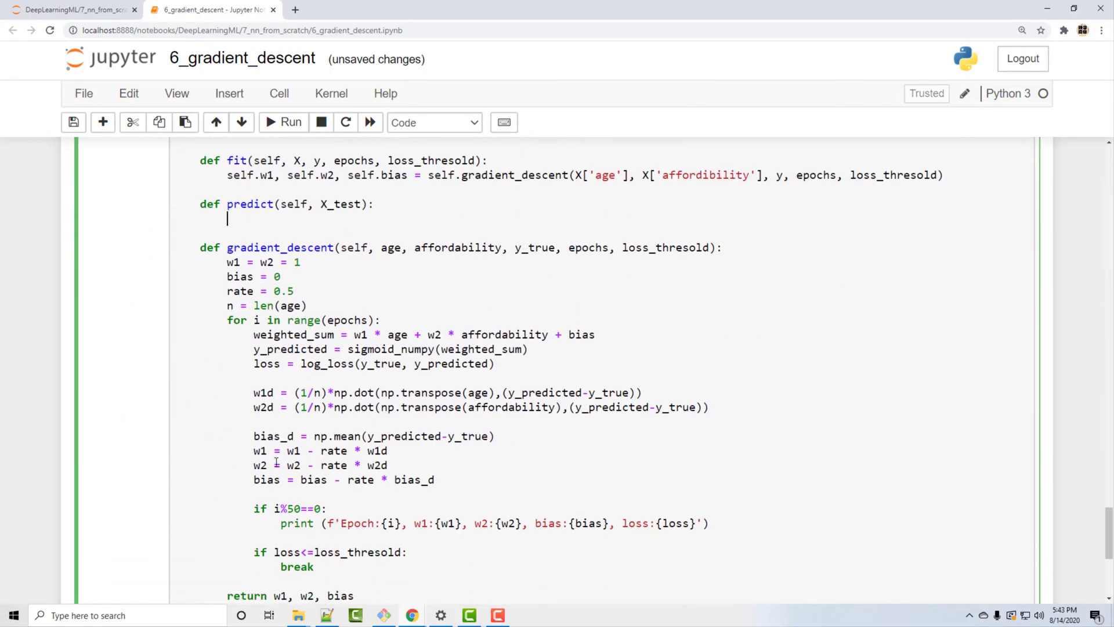
scroll(275, 463, up, 2)
scroll(275, 464, up, 1)
scroll(275, 462, down, 1)
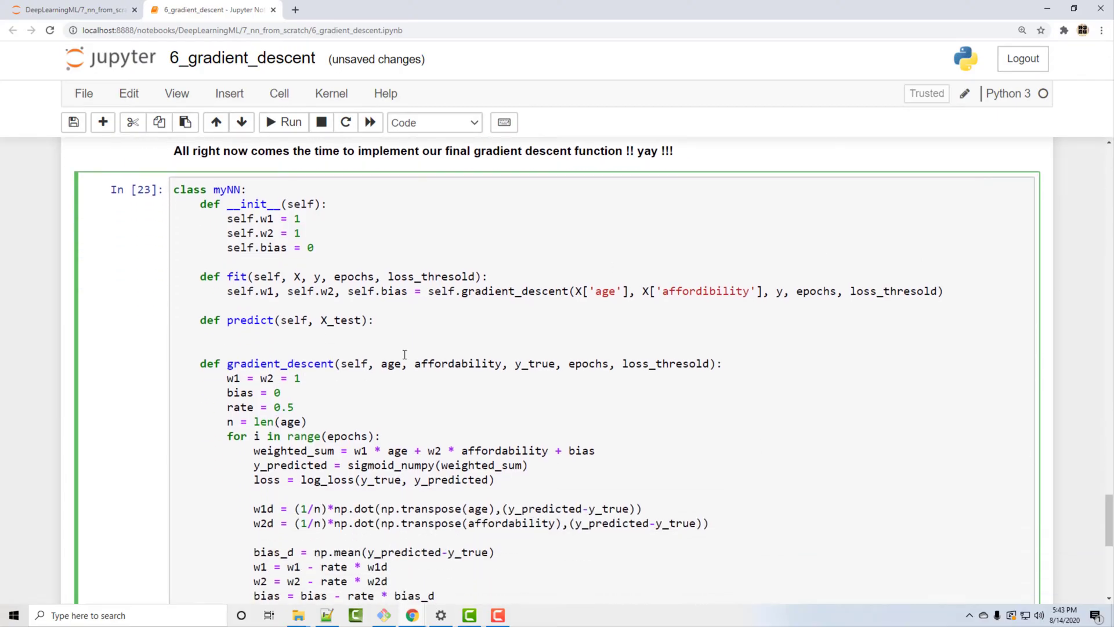
text(weigther)
text(_sum =)
scroll(226, 344, up, 2)
scroll(227, 344, up, 5)
scroll(227, 344, up, 5)
scroll(227, 344, up, 5)
scroll(227, 344, up, 5)
scroll(226, 344, up, 2)
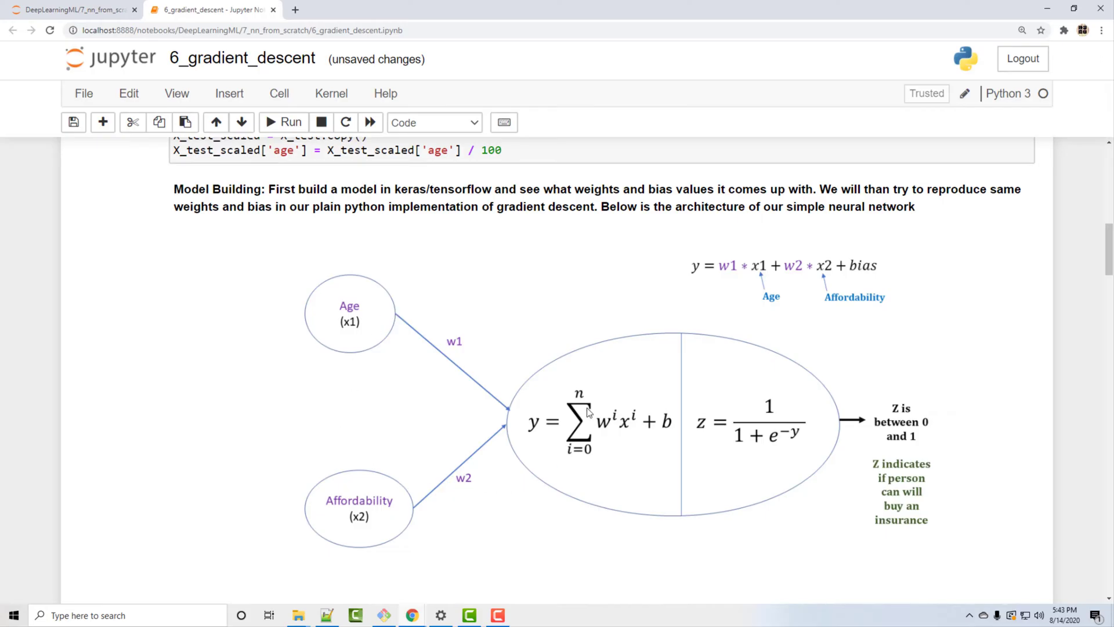
scroll(230, 464, down, 10)
scroll(231, 464, down, 8)
scroll(230, 464, down, 4)
scroll(228, 464, down, 5)
scroll(228, 463, down, 3)
scroll(228, 464, down, 5)
scroll(229, 464, down, 3)
scroll(228, 464, down, 2)
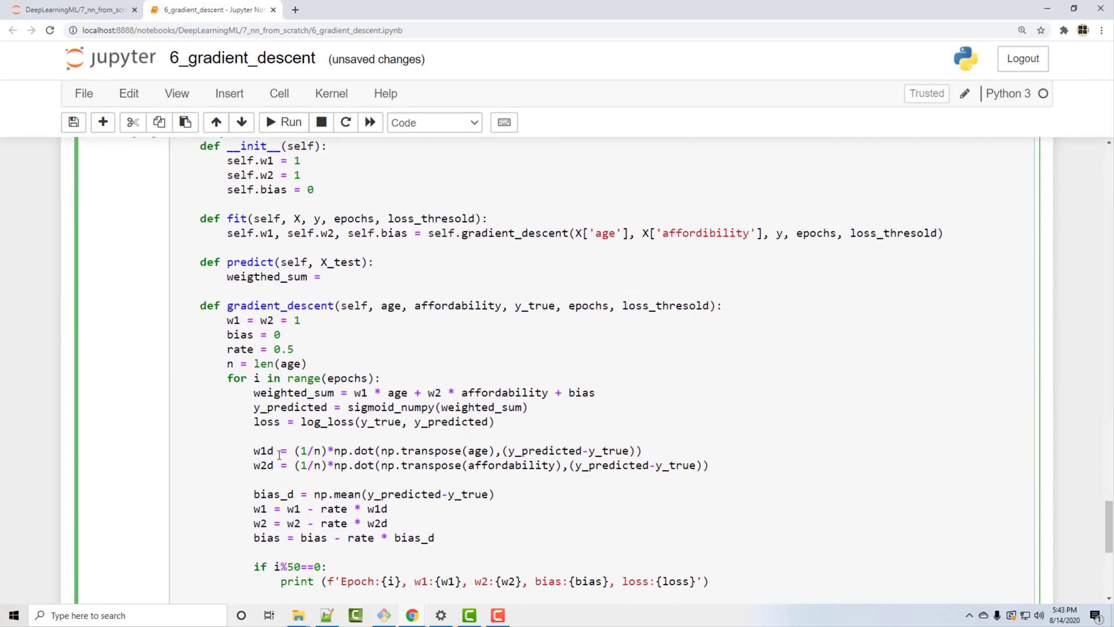
text(self.w1 * a)
- Complete predict's weighted sum with the affordibility column and self.bias
key(BackSpace)
text(X_test['age)
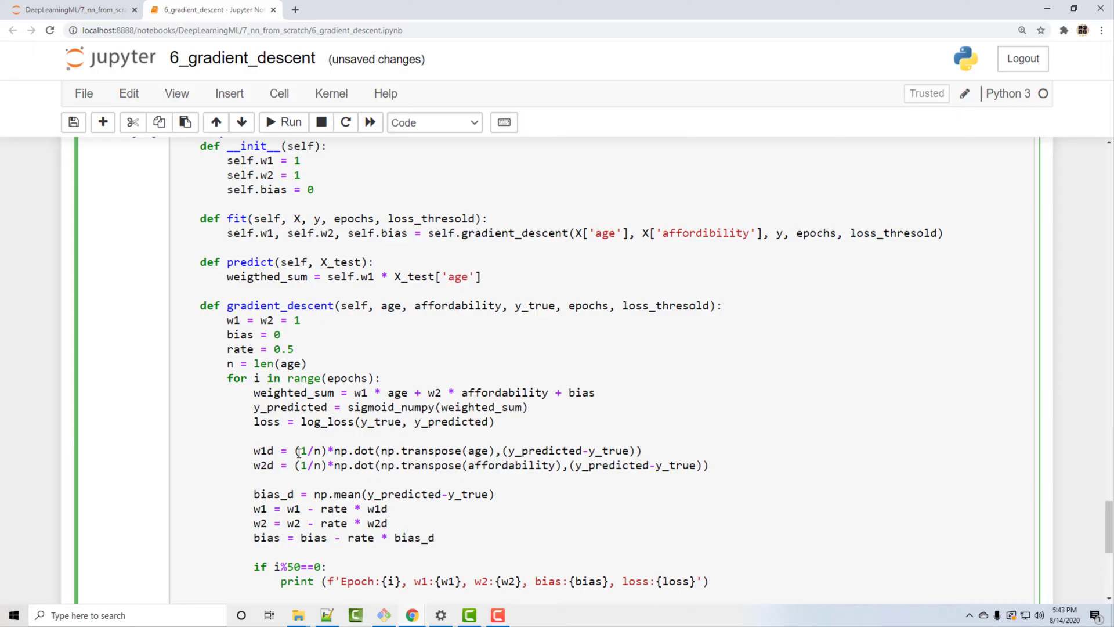
key(Right)
text(+ self.w2 * X_test[')
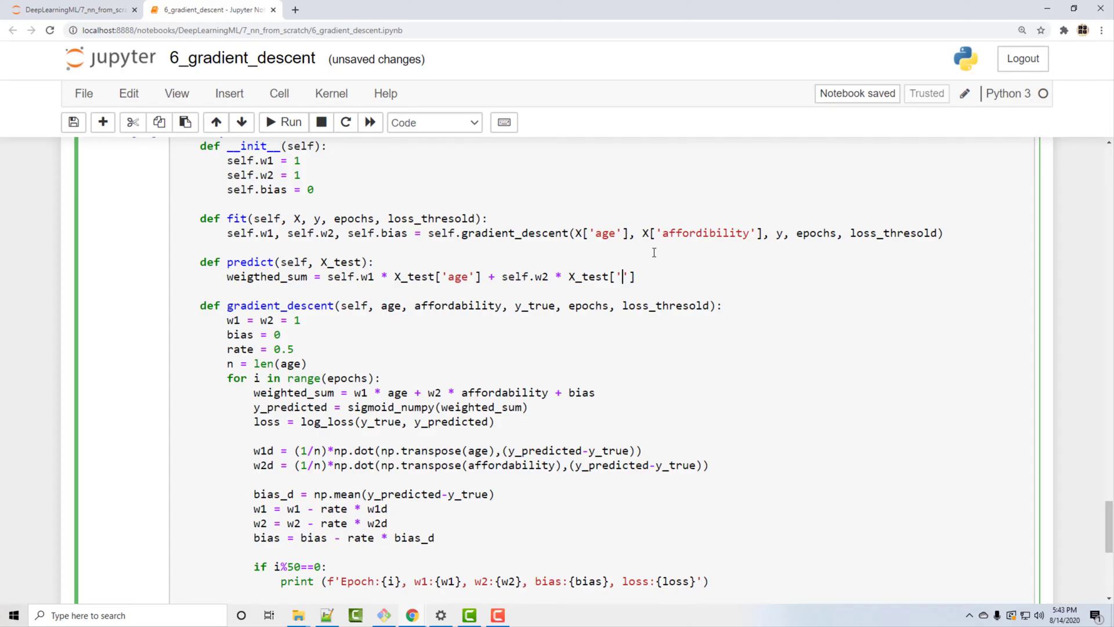
double_click(697, 233)
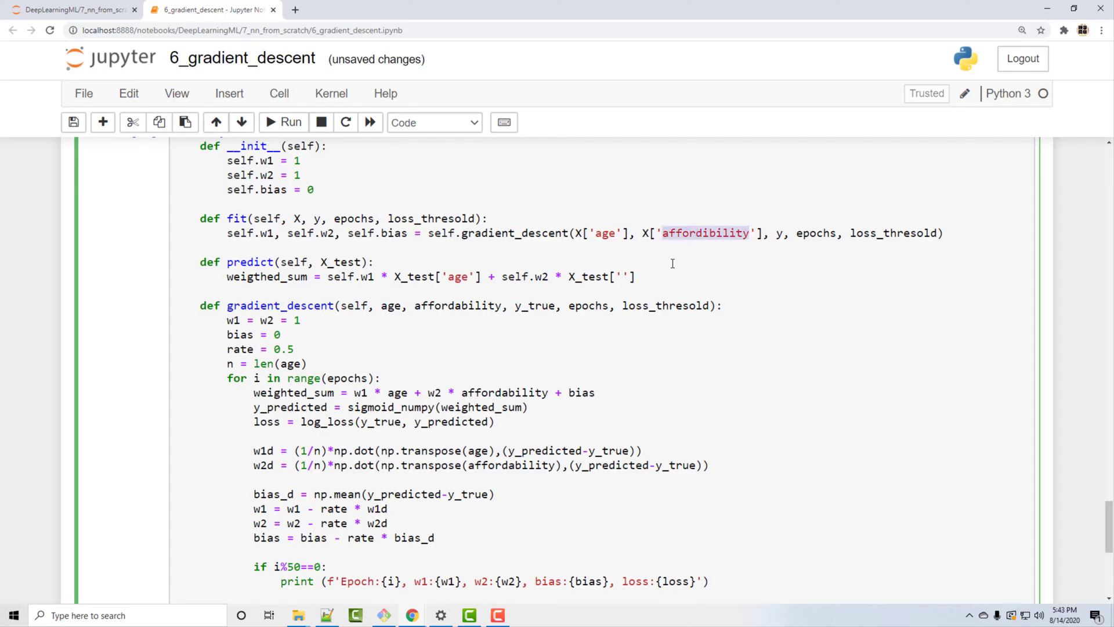
key(ctrl+c)
click(625, 276)
key(ctrl+v)
click(723, 277)
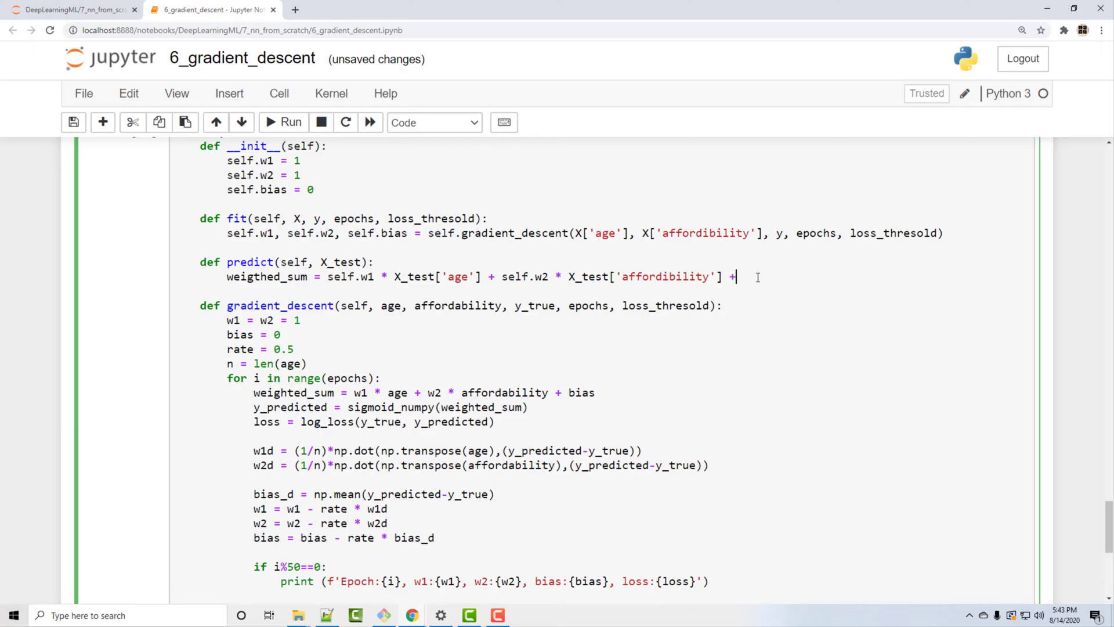
text(+ self.bia)
text(s)
key(Return)
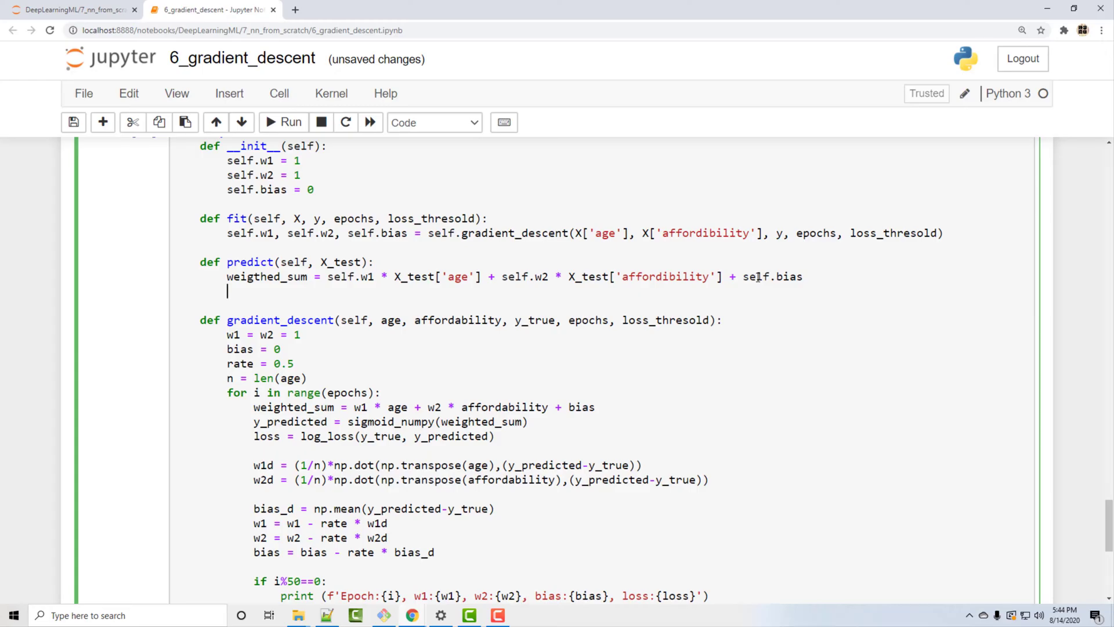
text(return sigmoid_numpy())
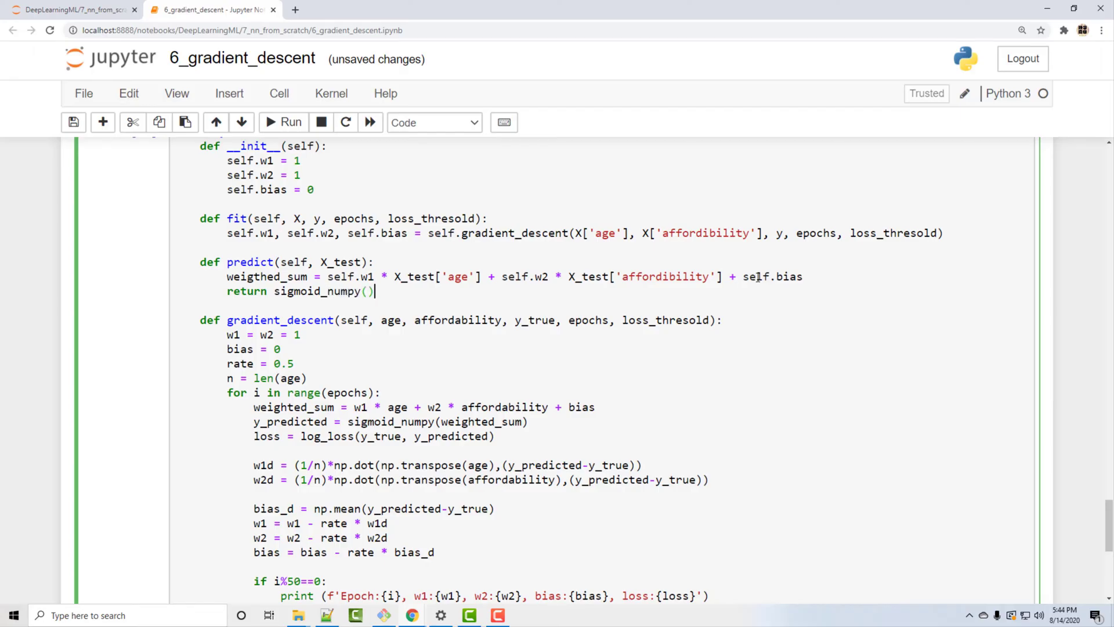
- Have predict return sigmoid_numpy(weigthed_sum)
double_click(318, 291)
scroll(322, 336, up, 3)
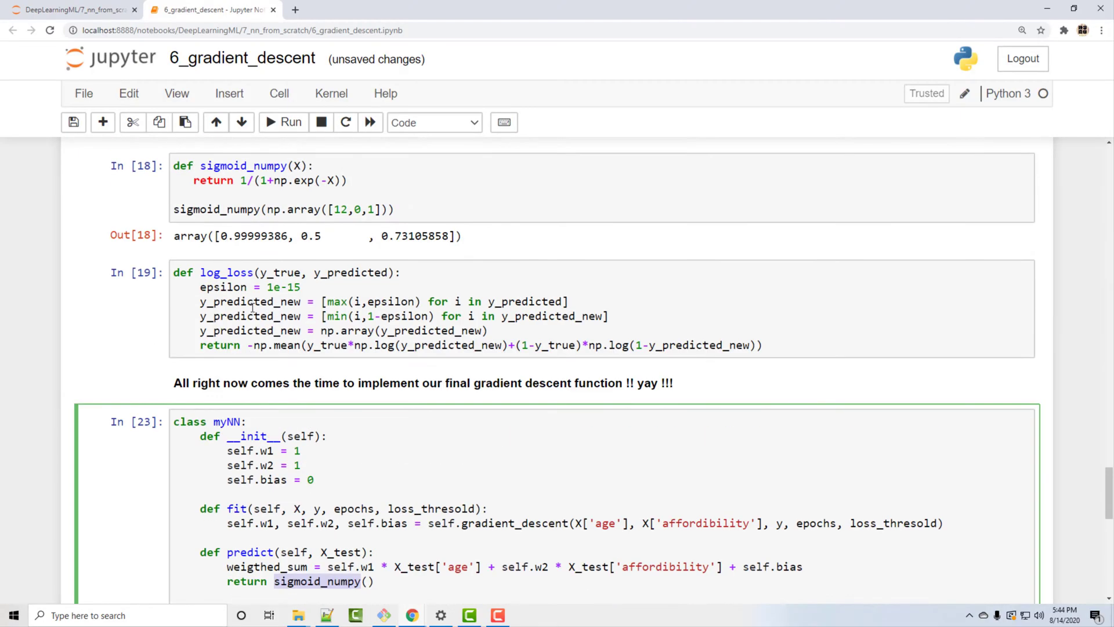
click(232, 169)
key(ctrl+a)
click(174, 193)
scroll(358, 362, down, 1)
scroll(358, 362, down, 3)
double_click(236, 275)
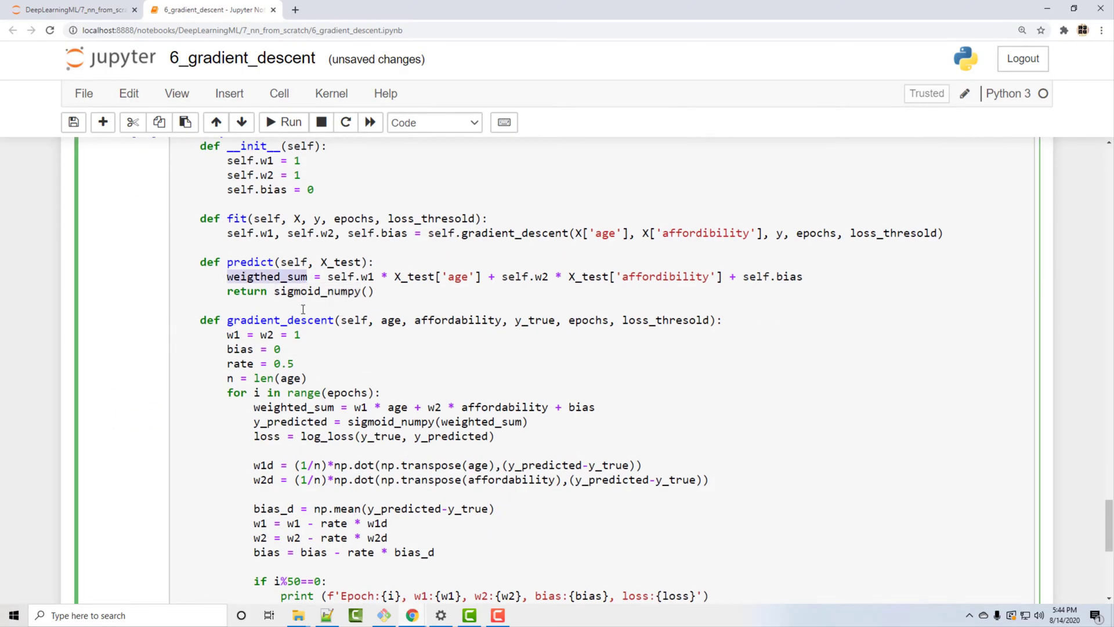
key(ctrl+c)
click(369, 291)
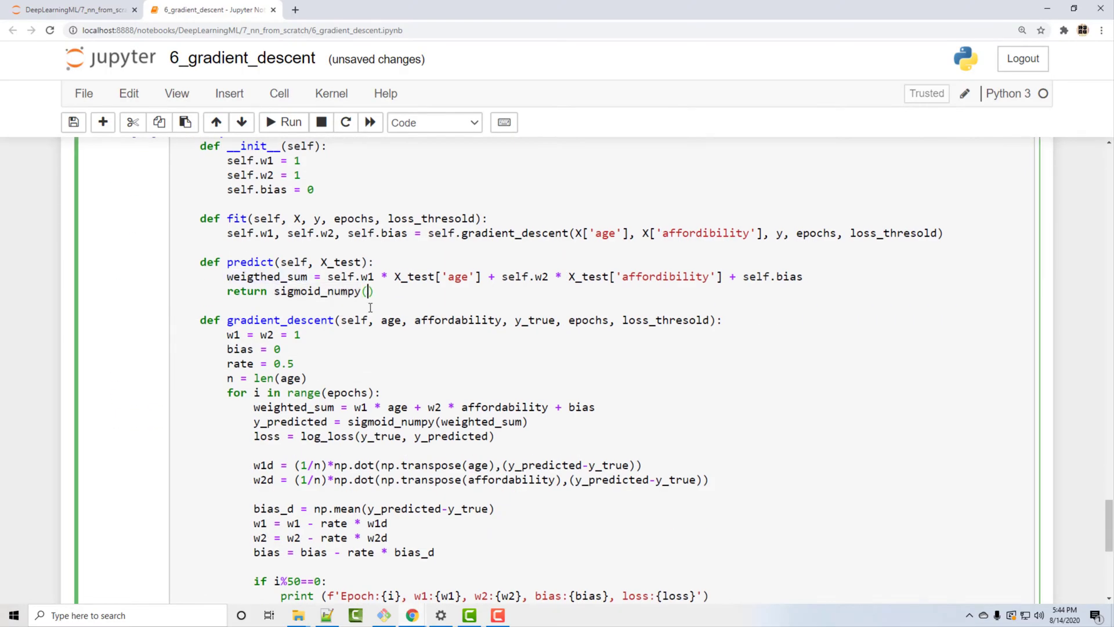
key(ctrl+v)
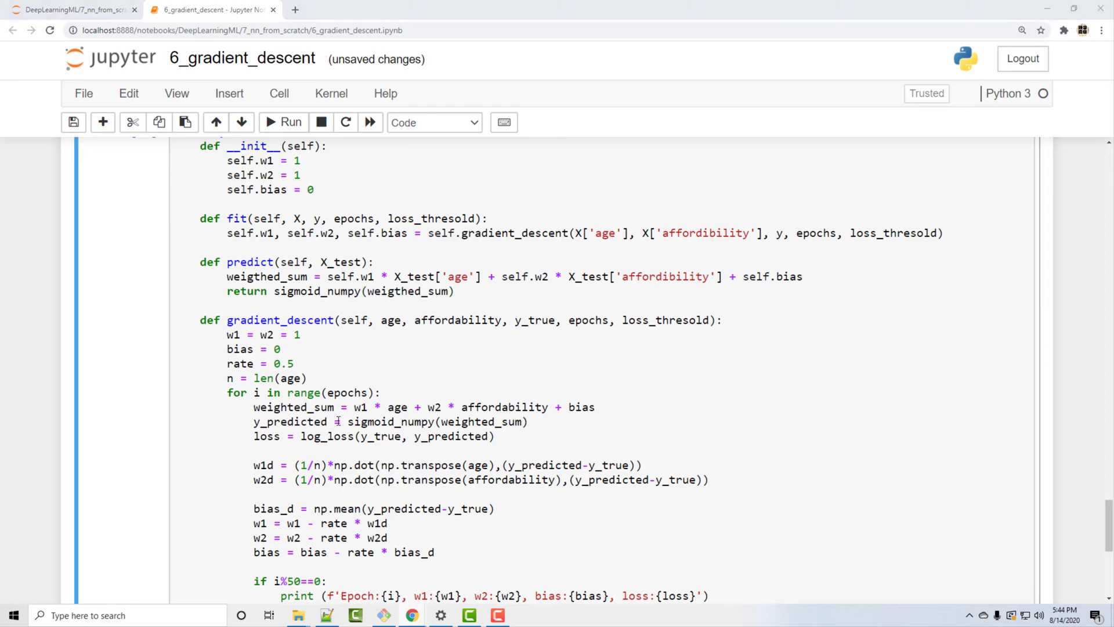
scroll(338, 421, down, 4)
key(Escape)
- Retrain customModel with epochs=500, logging progress through epoch 350 with loss about 0.4656
click(264, 451)
key(ctrl+Return)
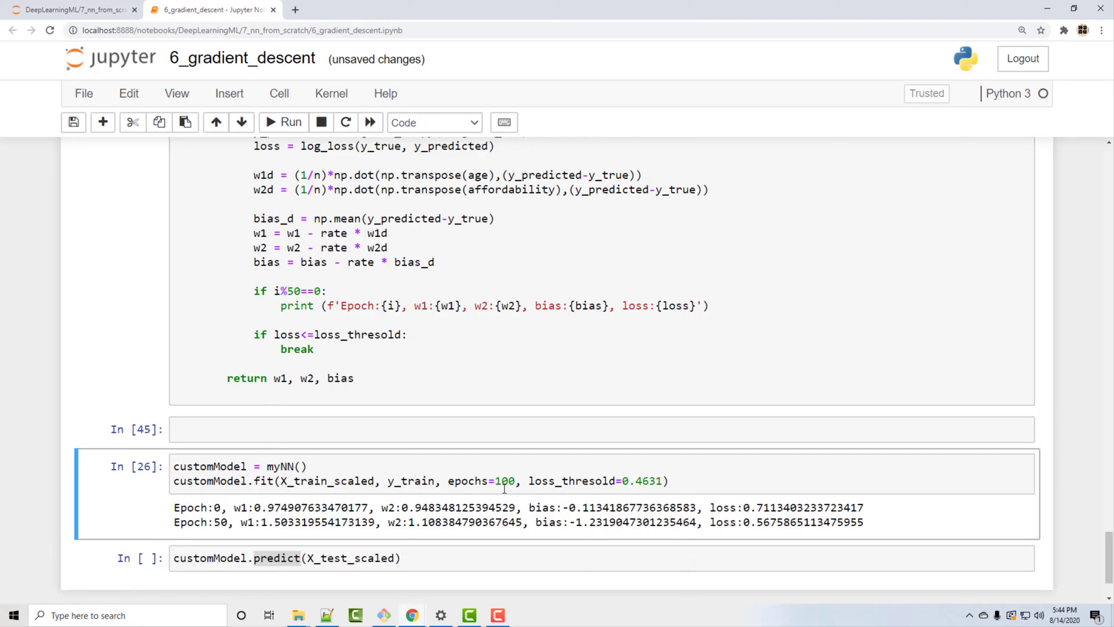
click(503, 481)
key(ctrl+Return)
scroll(274, 426, down, 2)
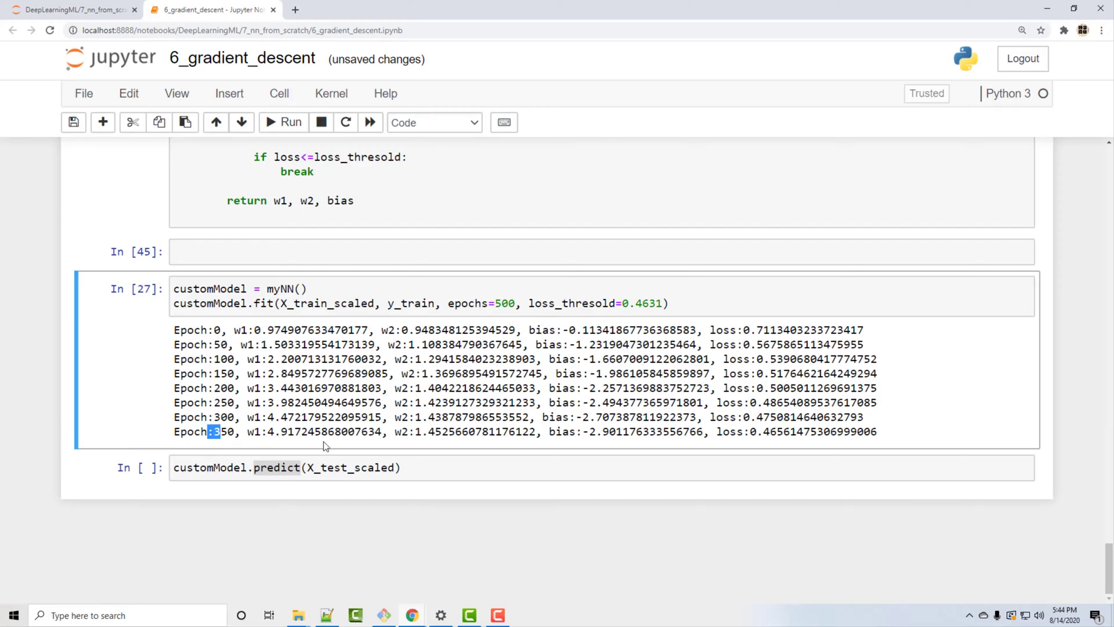
scroll(225, 317, up, 4)
scroll(225, 317, down, 1)
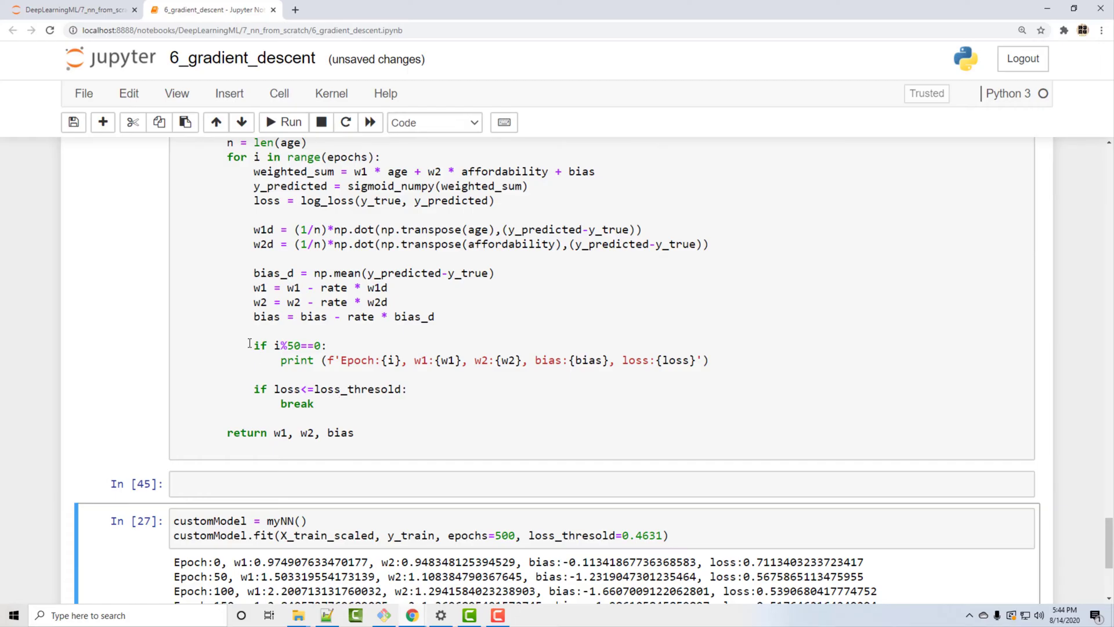
drag(253, 345, 327, 346)
drag(531, 351, 669, 360)
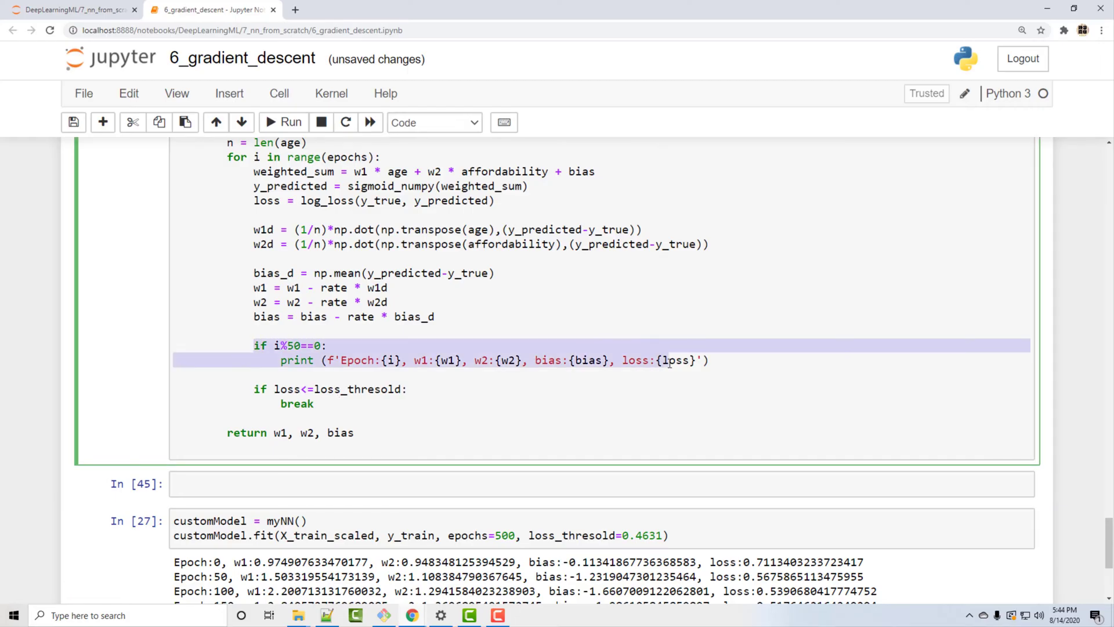
- Duplicate the logging print under the loss threshold check and retrain, ending at epoch 366 with loss 0.4629
click(330, 360)
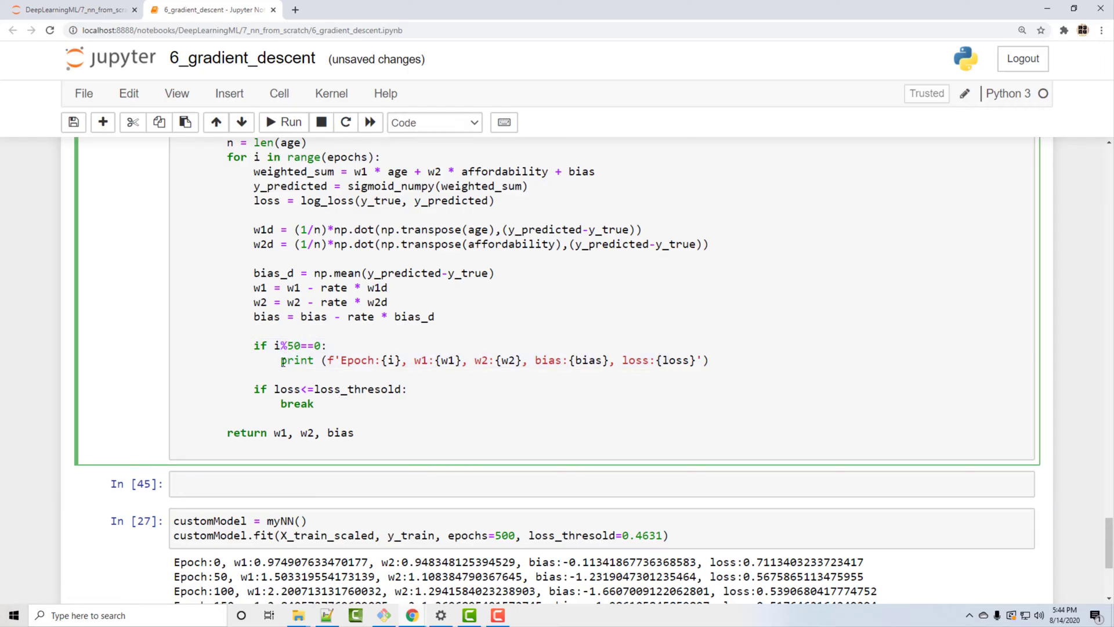
drag(281, 361, 711, 360)
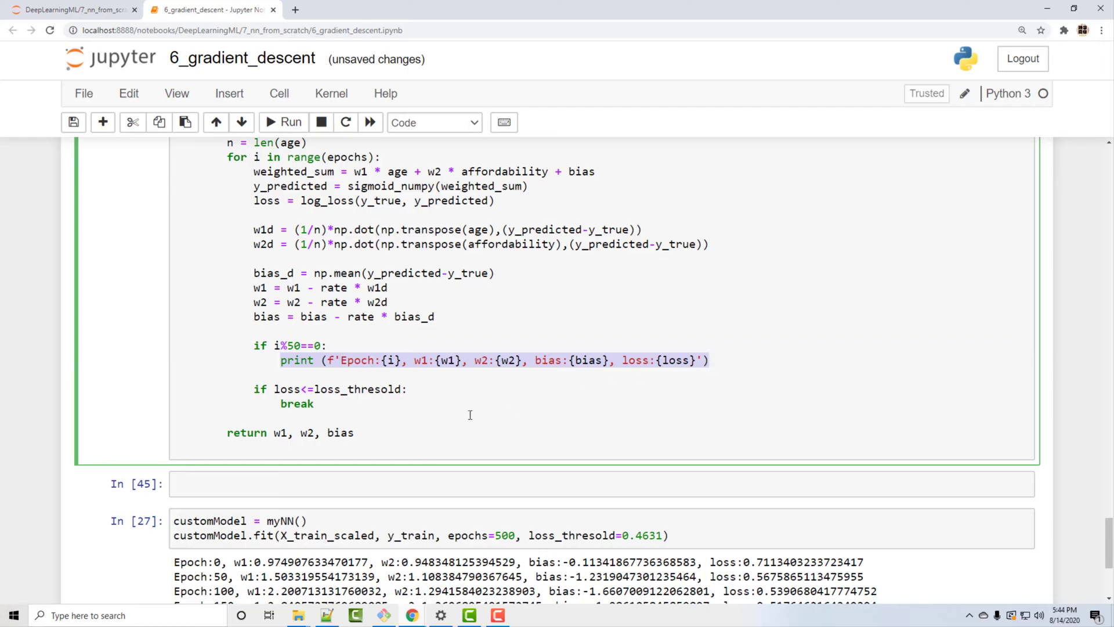
click(422, 391)
key(Return)
key(ctrl+v)
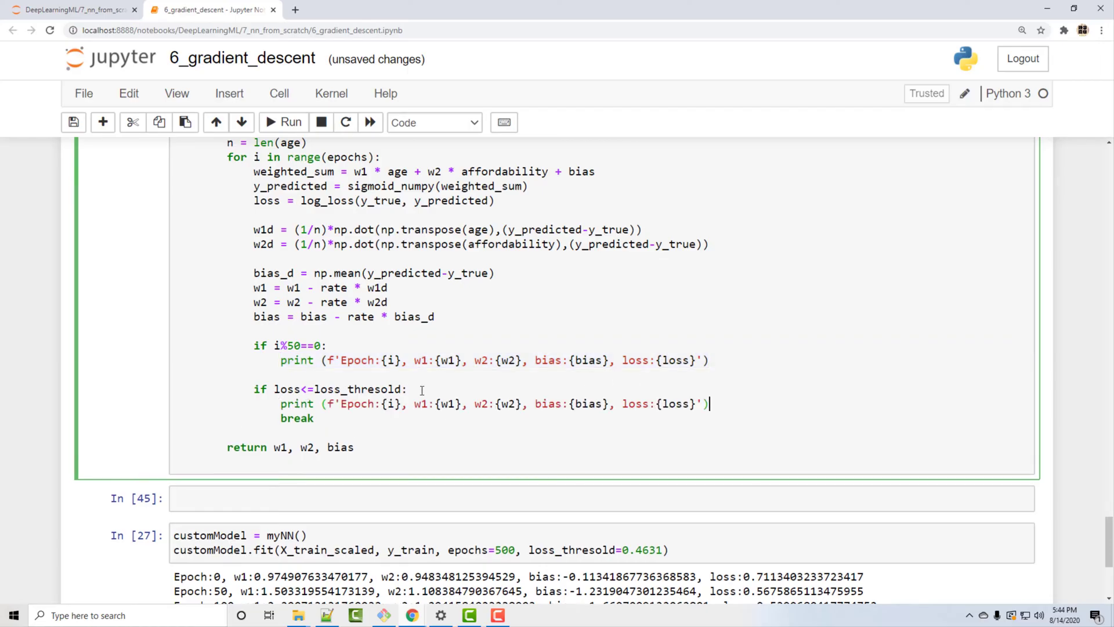
key(shift+Return)
key(shift+Return)
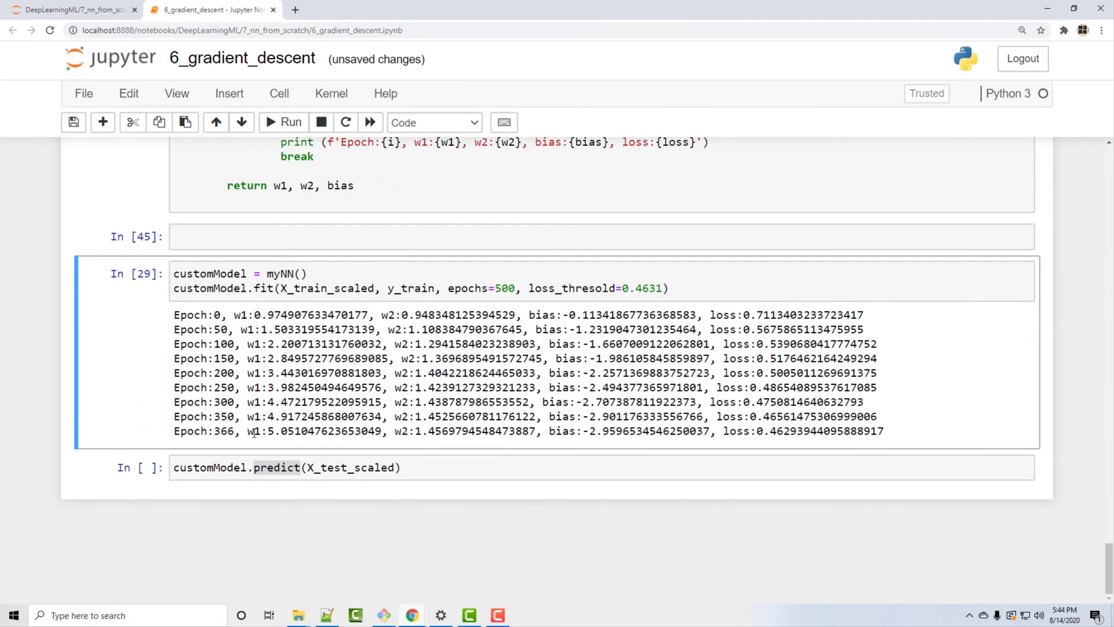
- Run 'coef, intercept' in a new cell below the training log to show the Keras weights
double_click(224, 433)
drag(248, 432, 519, 432)
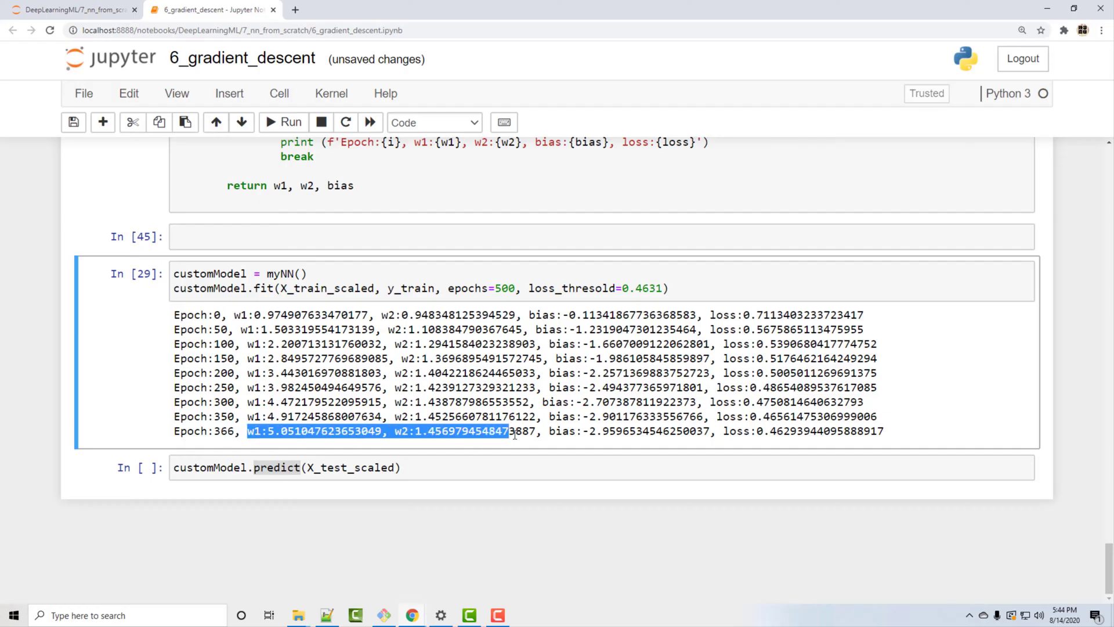
click(91, 403)
key(b)
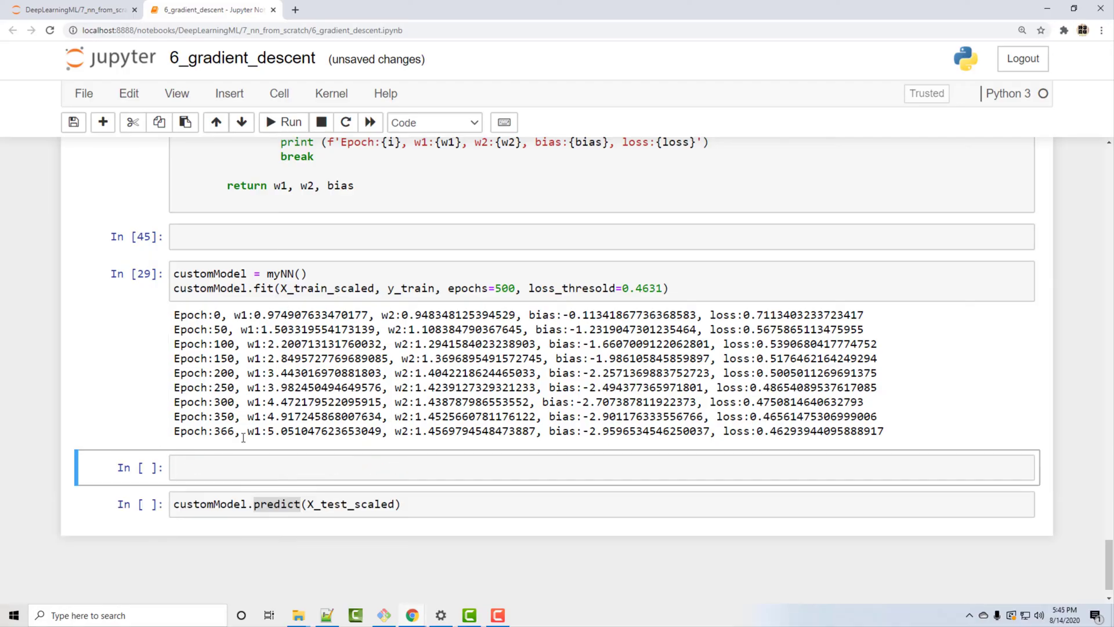
drag(248, 433, 379, 432)
click(122, 348)
scroll(136, 367, up, 10)
scroll(137, 367, up, 5)
scroll(137, 367, up, 5)
scroll(137, 367, up, 4)
scroll(137, 367, up, 4)
scroll(136, 368, down, 2)
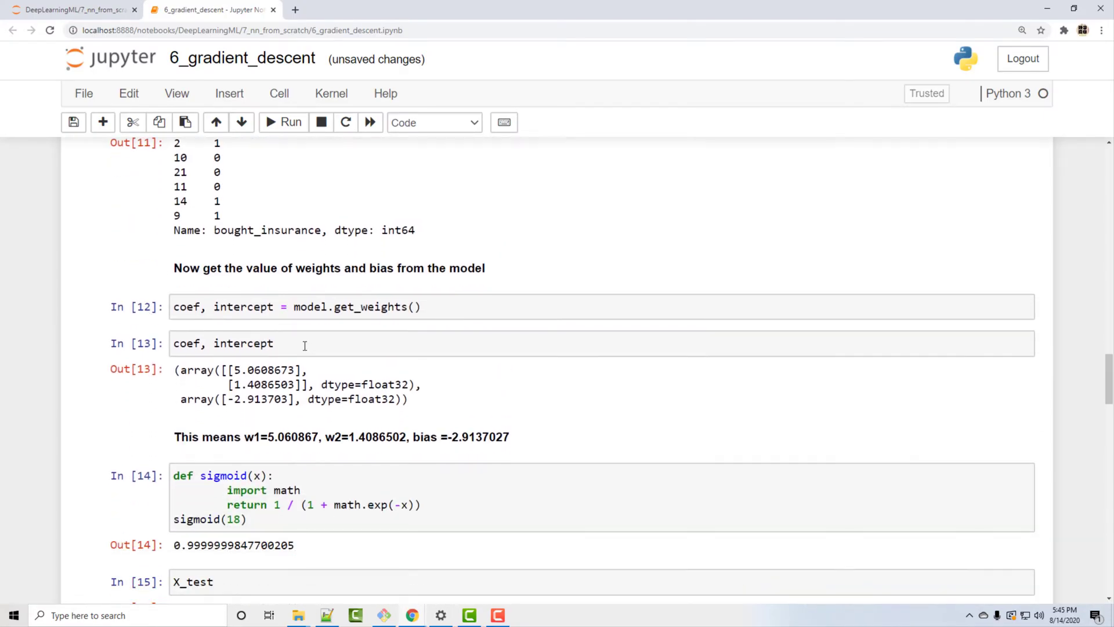
double_click(244, 344)
drag(279, 342, 130, 407)
scroll(130, 407, down, 10)
scroll(129, 407, down, 10)
scroll(175, 418, down, 6)
click(208, 426)
key(ctrl+v)
key(ctrl+Return)
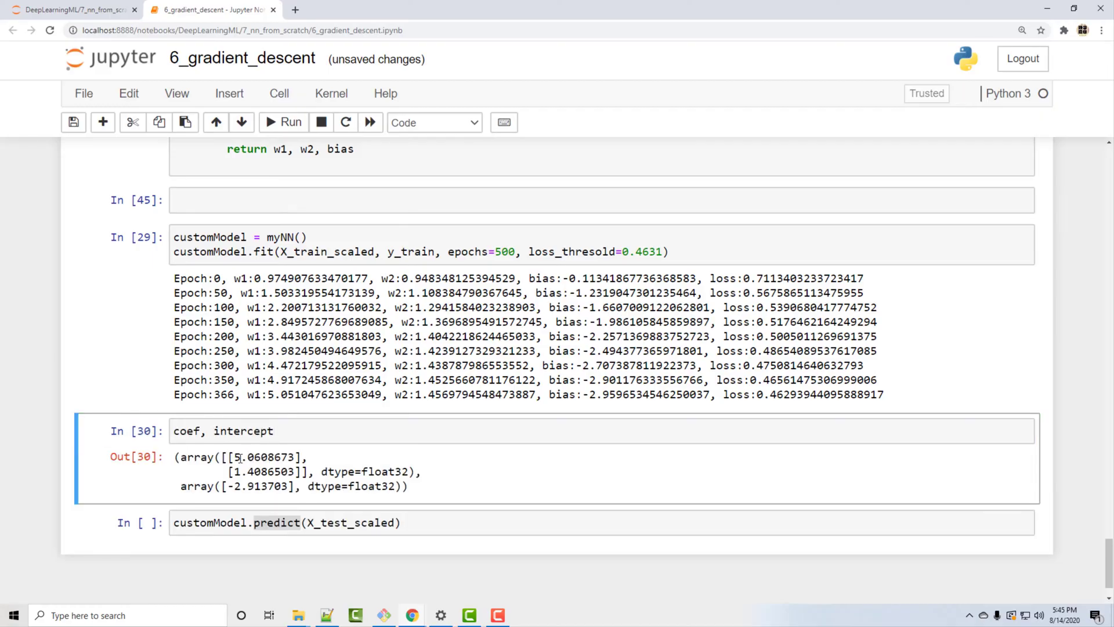
- Compare myNN's w1 5.05, w2 1.46, bias -2.96 against Keras's 5.06, 1.41 and -2.91
drag(234, 456, 256, 456)
click(256, 456)
drag(233, 456, 287, 457)
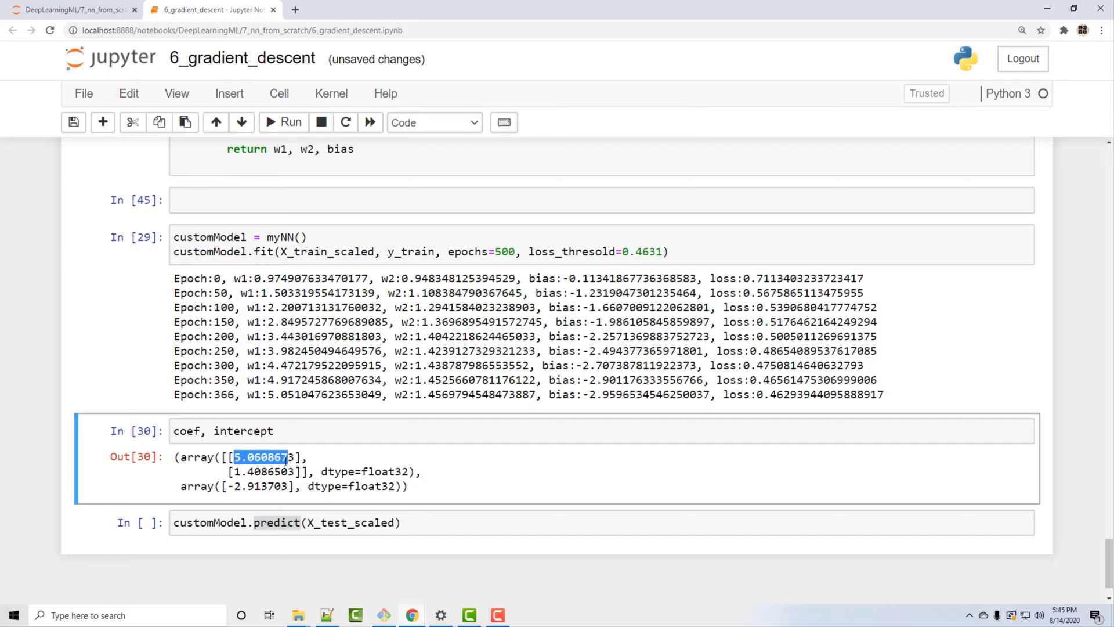
click(273, 413)
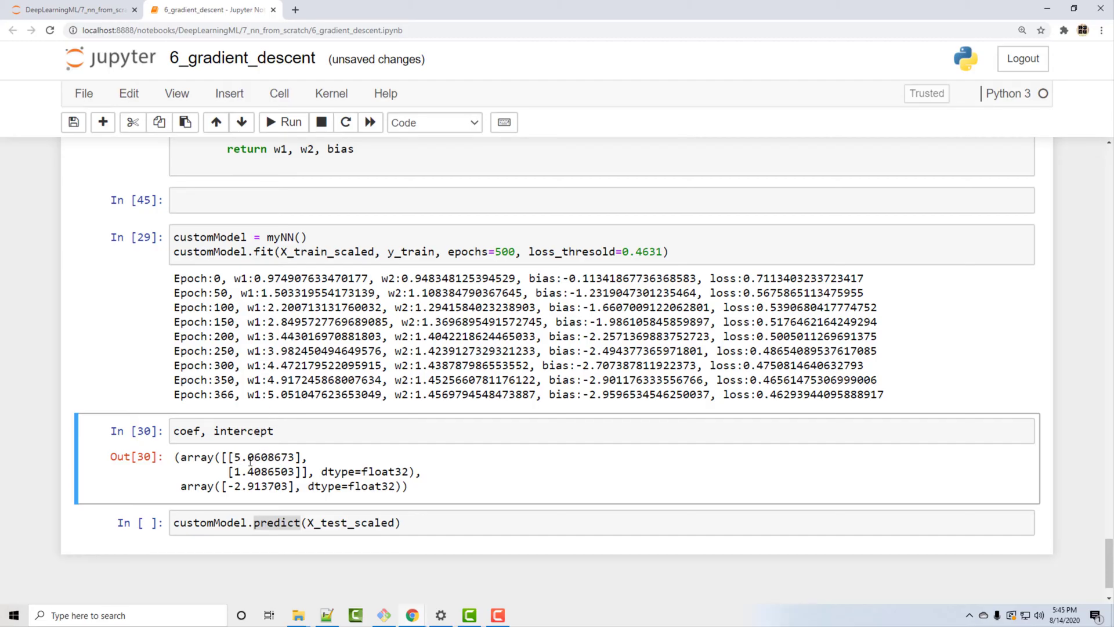
drag(233, 457, 261, 457)
drag(268, 394, 295, 395)
drag(229, 472, 277, 471)
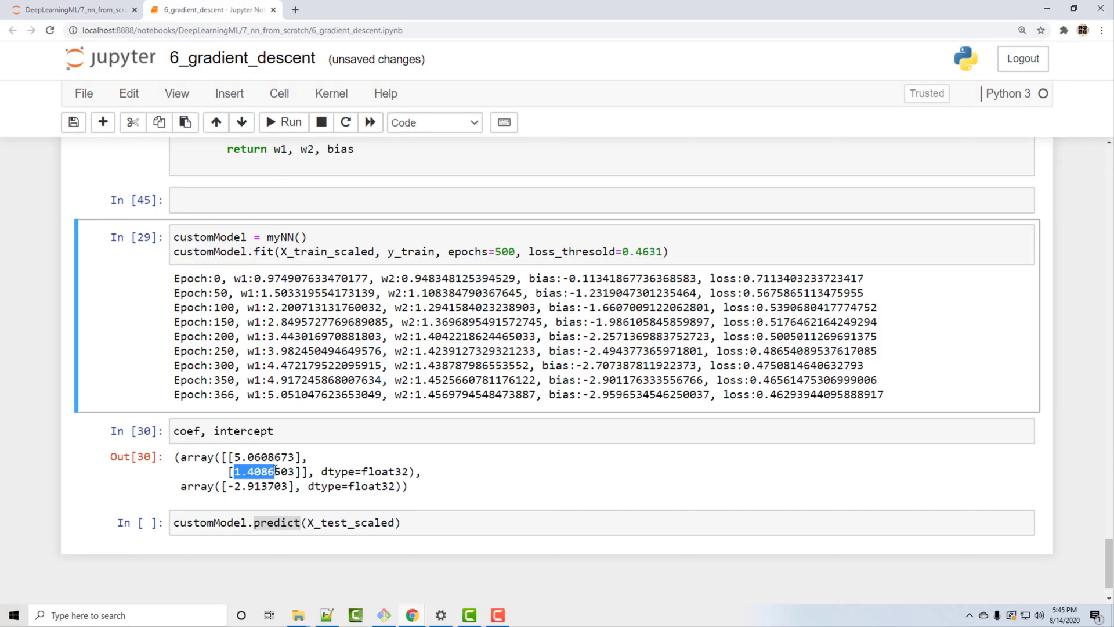
click(411, 394)
drag(410, 394, 444, 395)
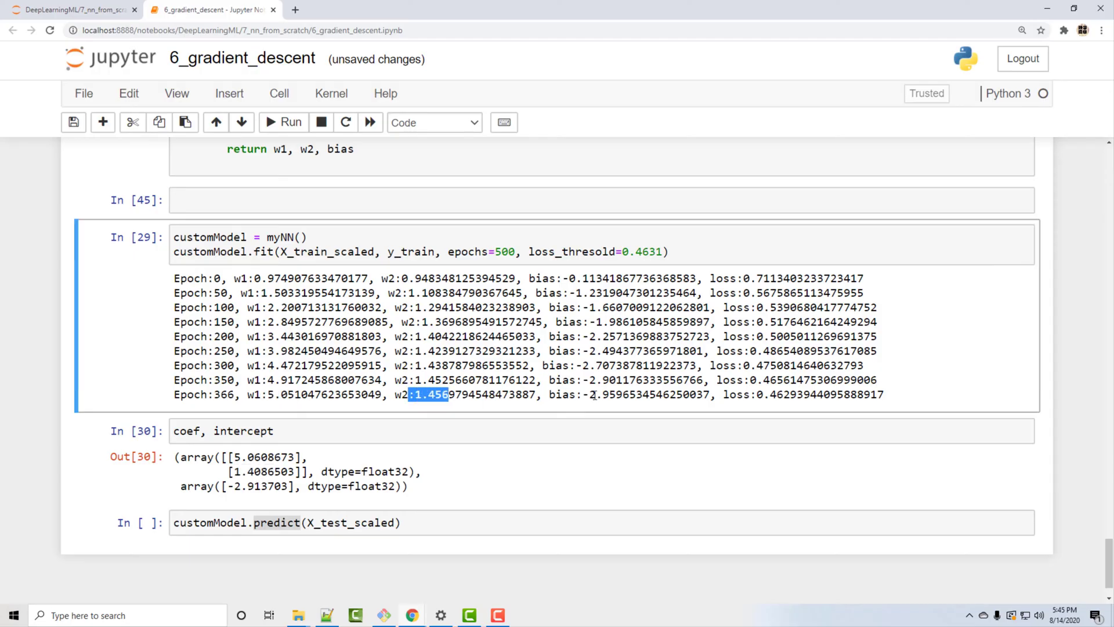
drag(583, 395, 615, 394)
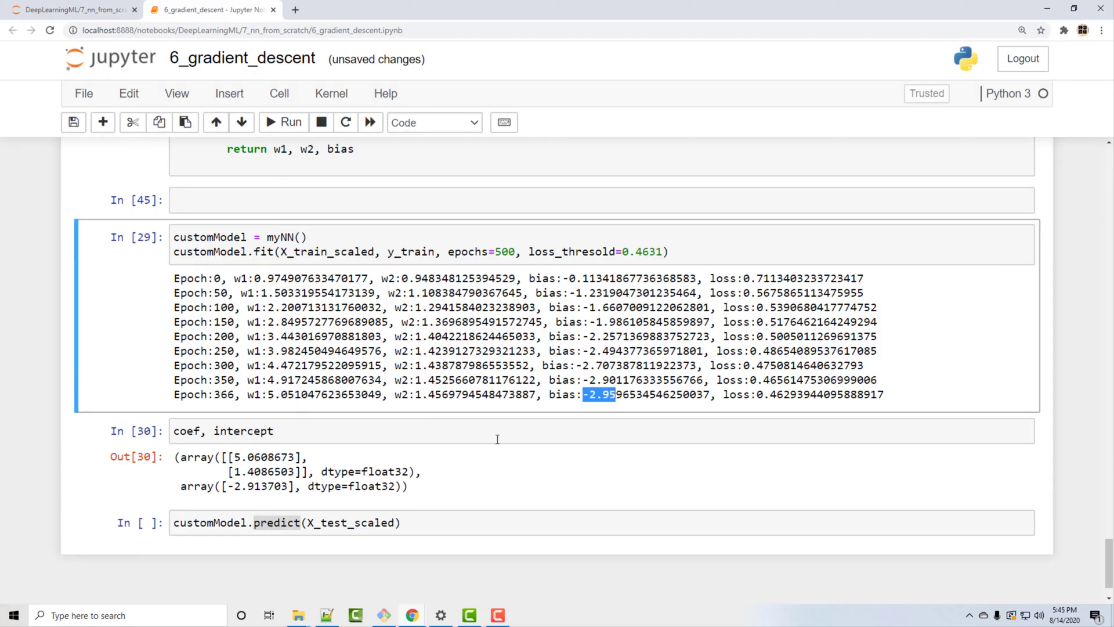
drag(228, 486, 248, 486)
click(260, 488)
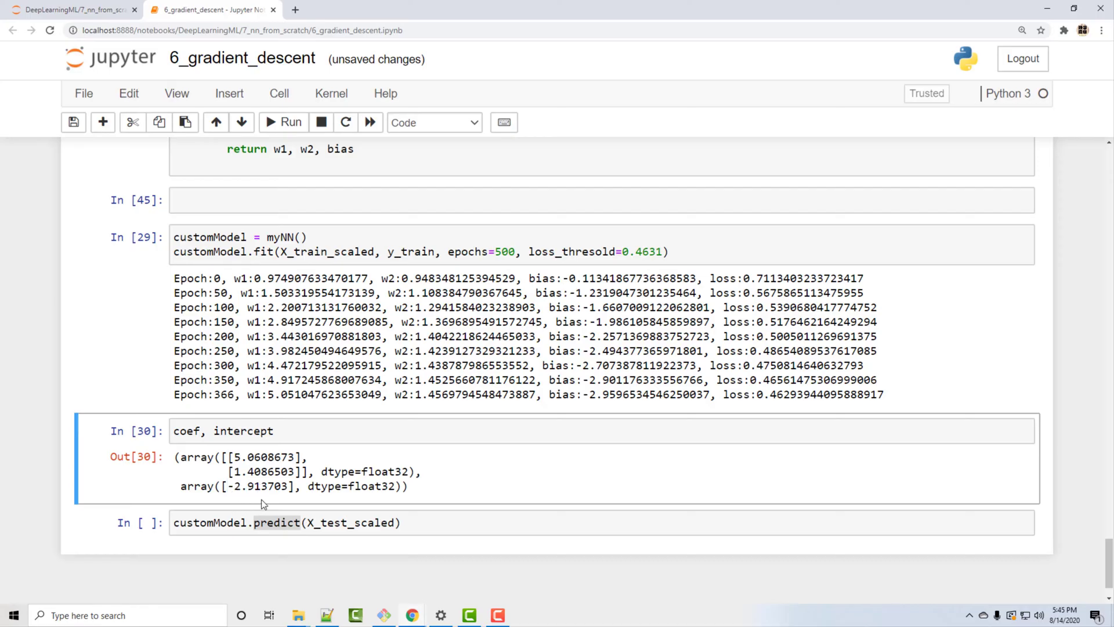
- Show customModel's test-set predictions and start a new cell for the Keras model.predict call
double_click(286, 523)
scroll(286, 522, down, 1)
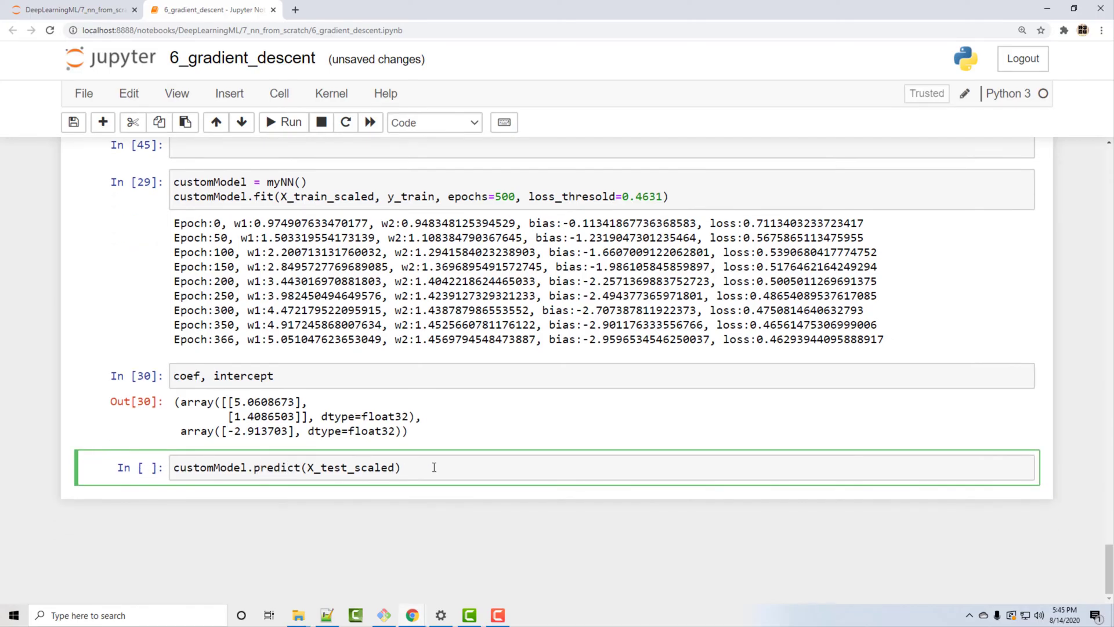
click(434, 468)
key(ctrl+Return)
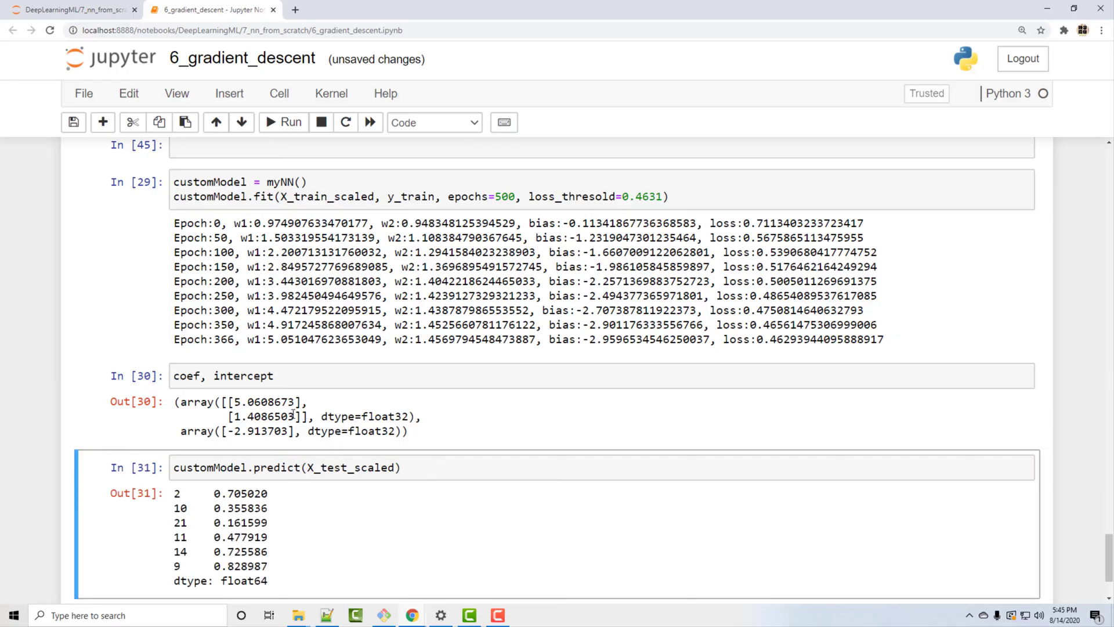
scroll(261, 392, down, 1)
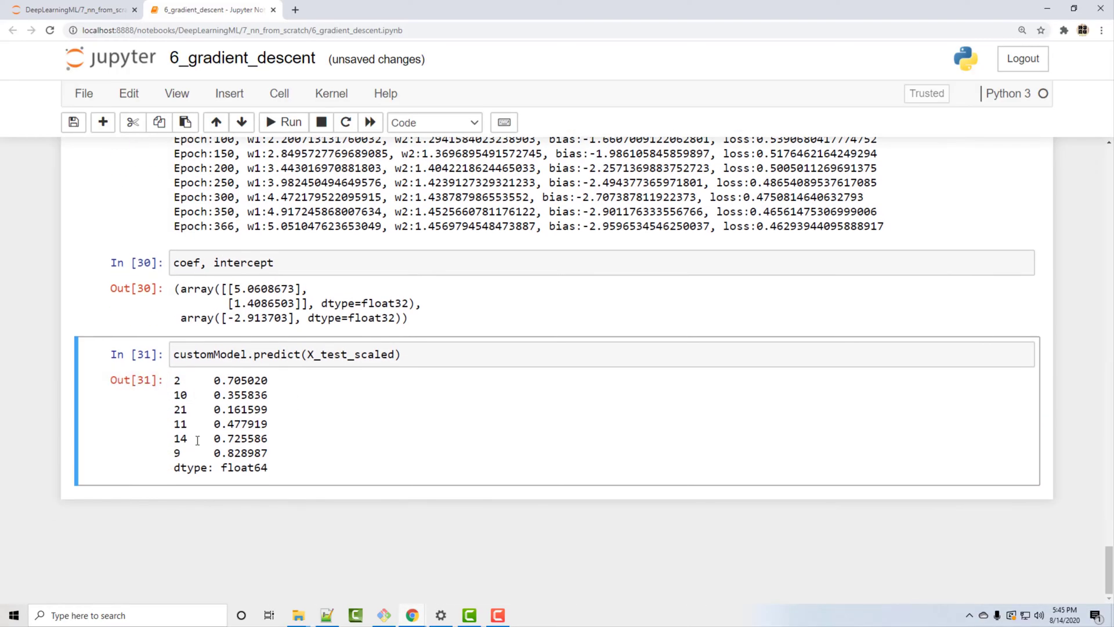
key(b)
key(Return)
text(model.predict()
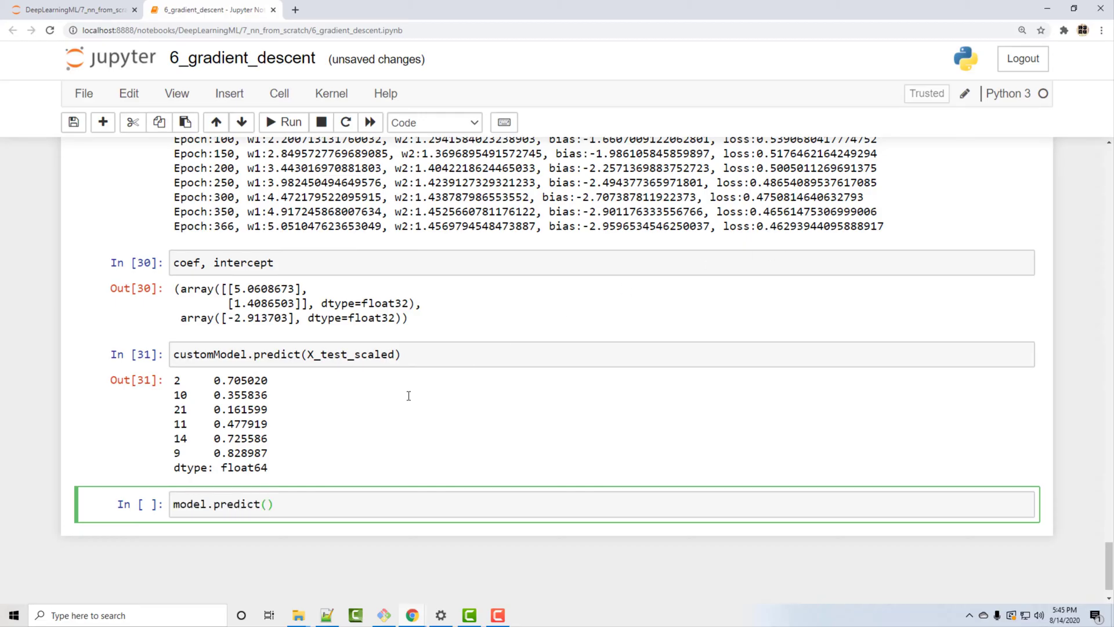
- Run model.predict(X_test_scaled) to get the Keras test-set predictions
double_click(188, 504)
scroll(146, 422, up, 10)
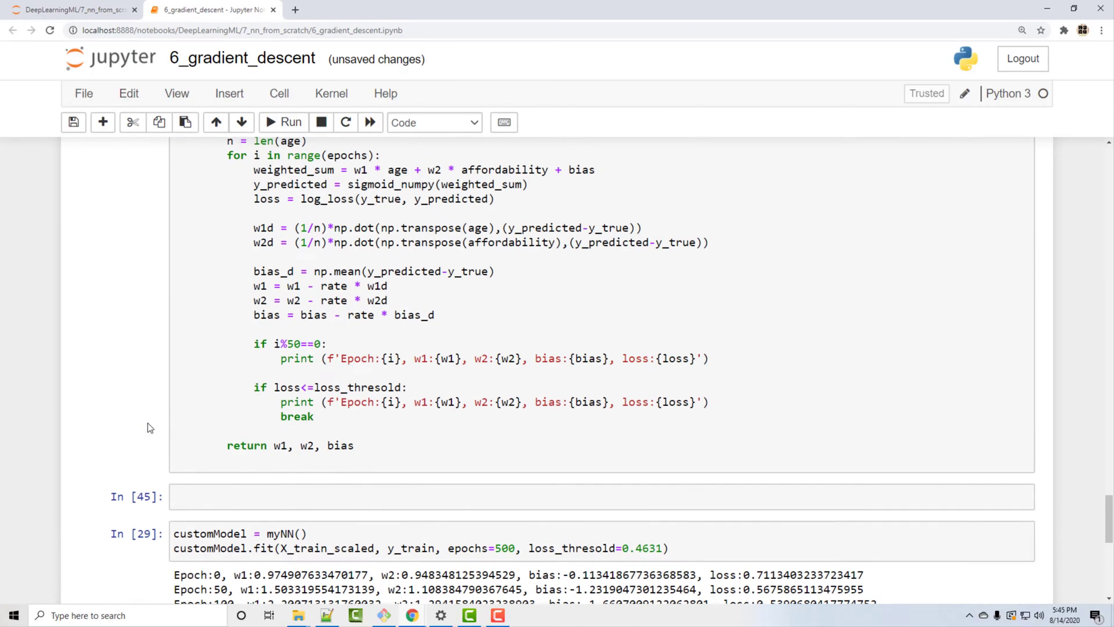
scroll(147, 423, up, 10)
scroll(147, 426, up, 5)
scroll(147, 426, up, 5)
scroll(147, 426, up, 5)
scroll(147, 426, up, 5)
scroll(147, 427, up, 1)
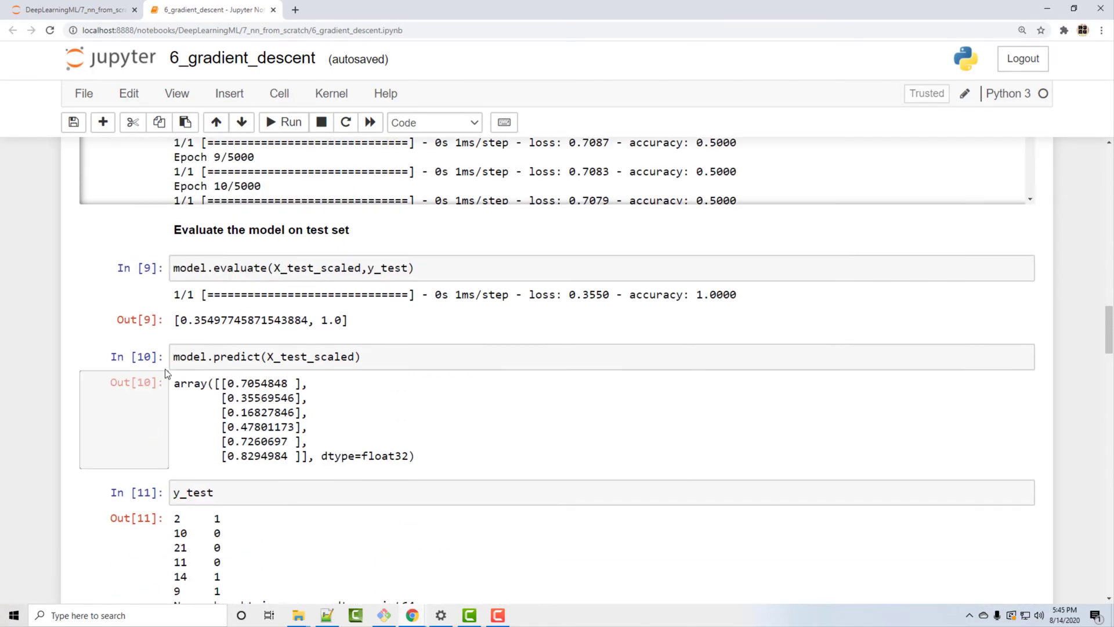
double_click(190, 356)
scroll(190, 396, down, 8)
scroll(191, 395, down, 10)
scroll(190, 396, down, 10)
scroll(189, 396, down, 8)
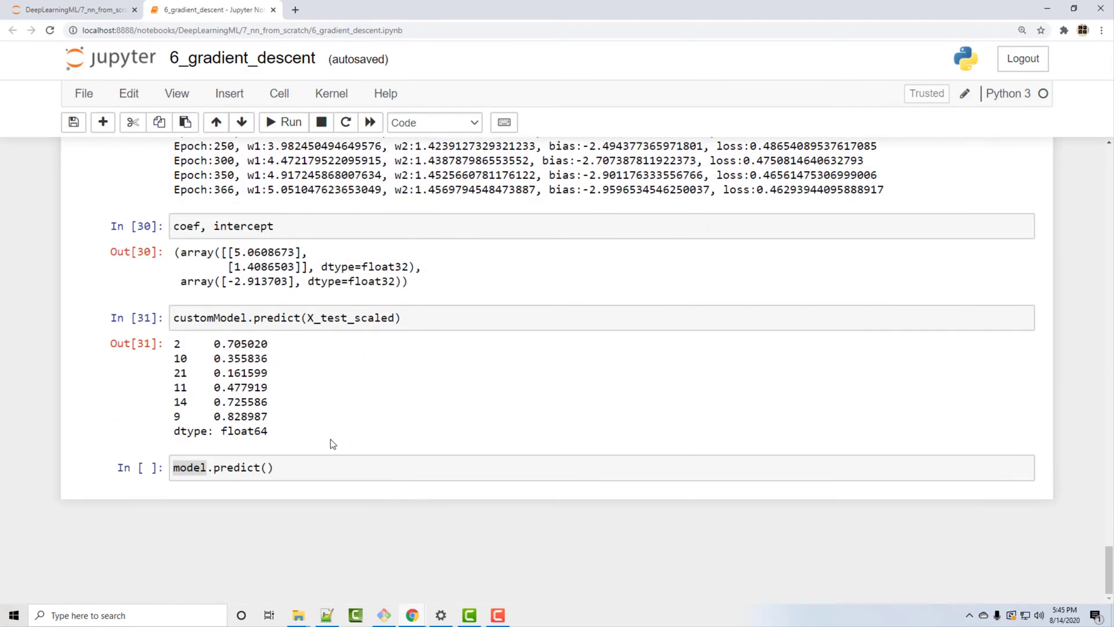
double_click(341, 321)
key(ctrl+c)
click(268, 467)
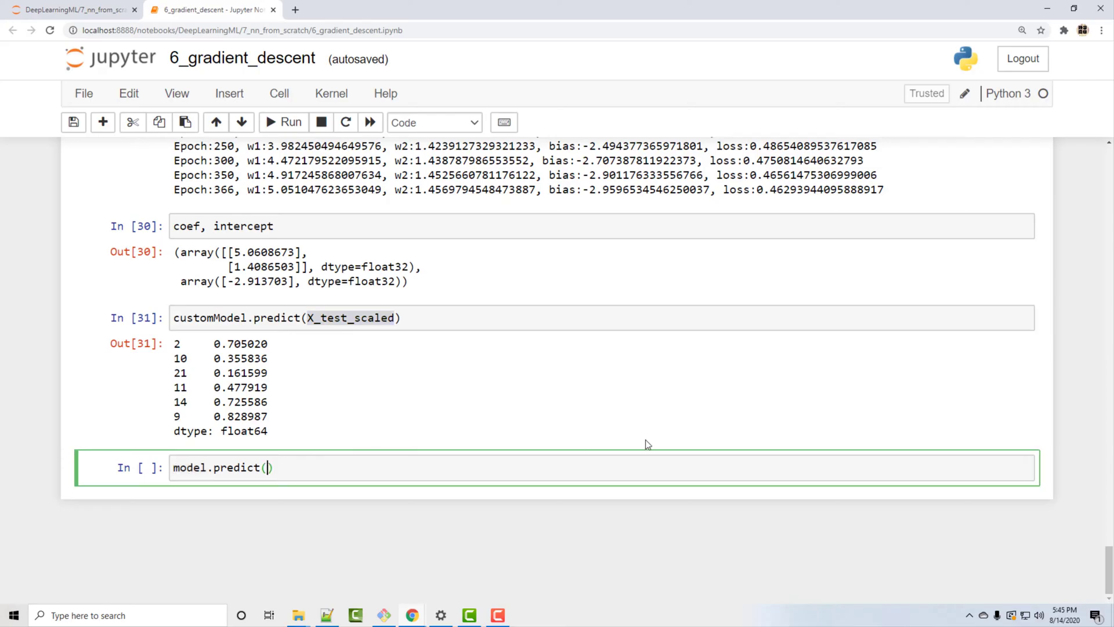
key(ctrl+v)
key(shift+Return)
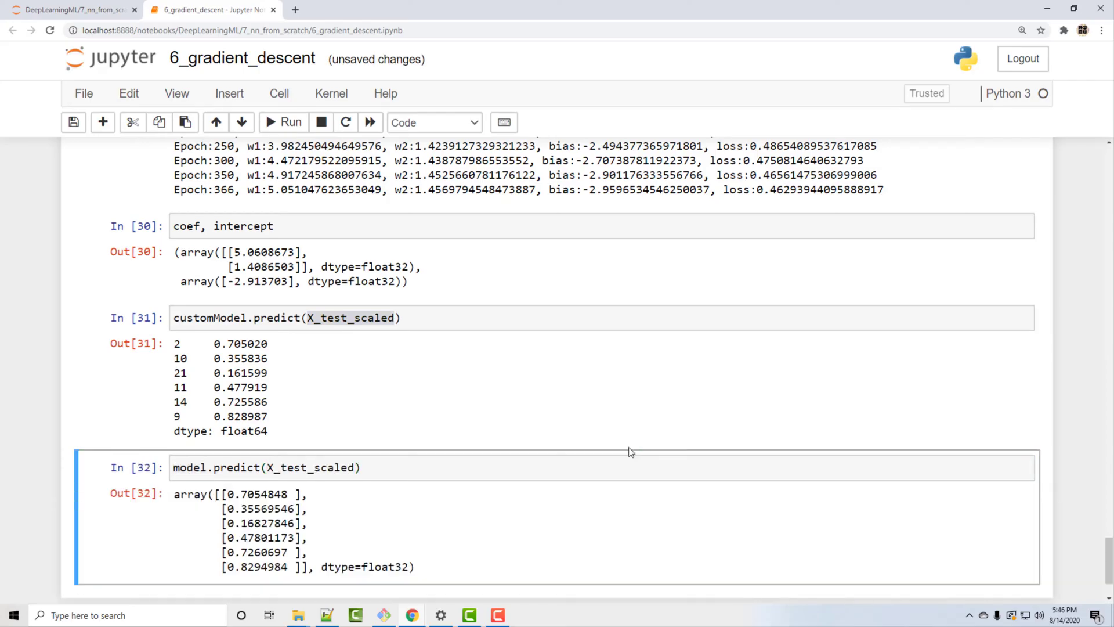
- Compare Keras predictions (0.705, 0.356, ..., 0.829) with customModel's, which match almost exactly
drag(213, 343, 270, 345)
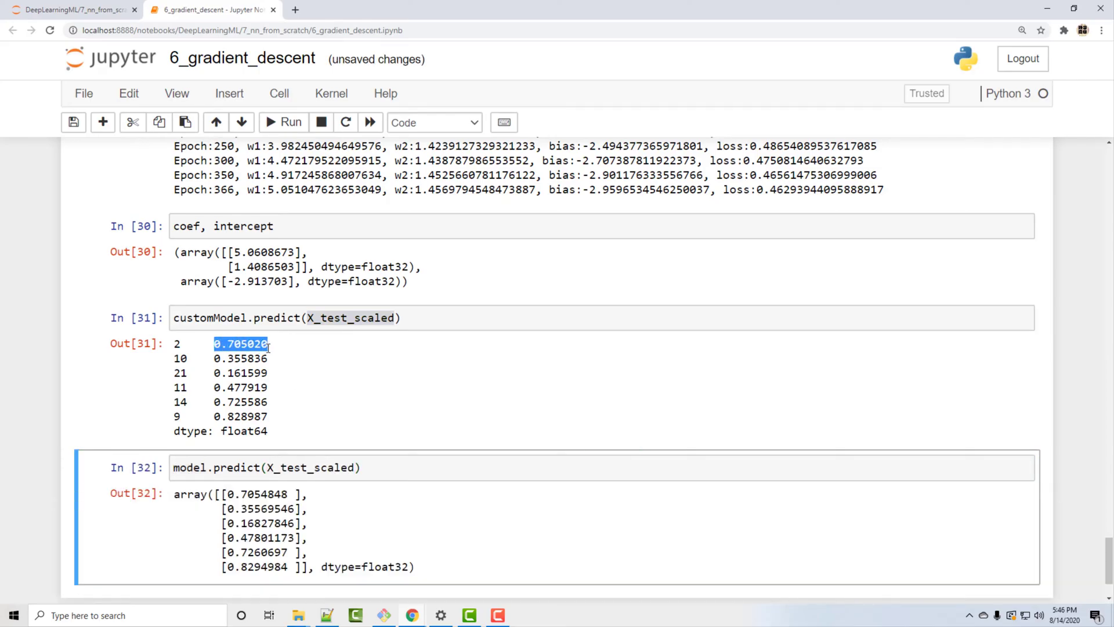
mouse_move(228, 493)
mouse_down()
mouse_move(287, 495)
mouse_move(269, 508)
mouse_up()
click(240, 507)
drag(227, 358, 254, 358)
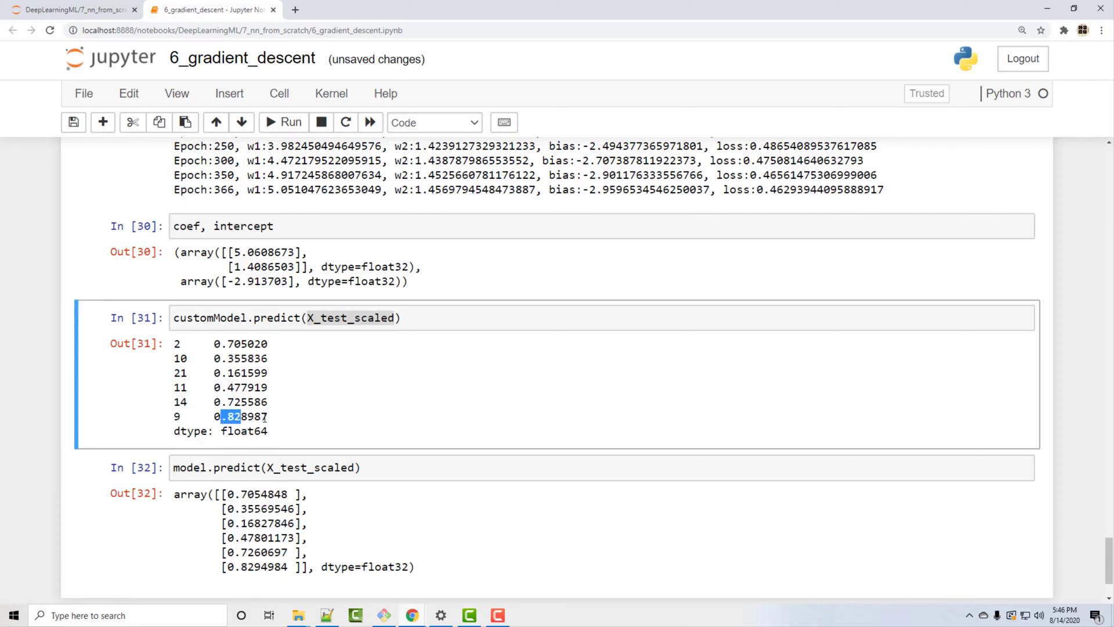
drag(223, 417, 267, 416)
drag(237, 567, 266, 567)
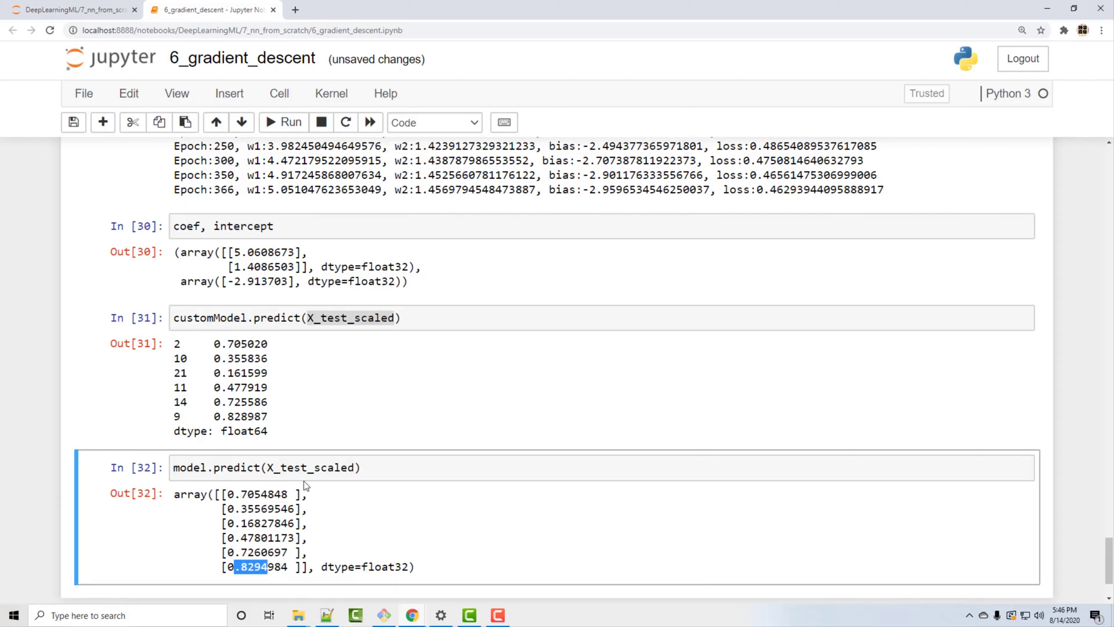
click(381, 464)
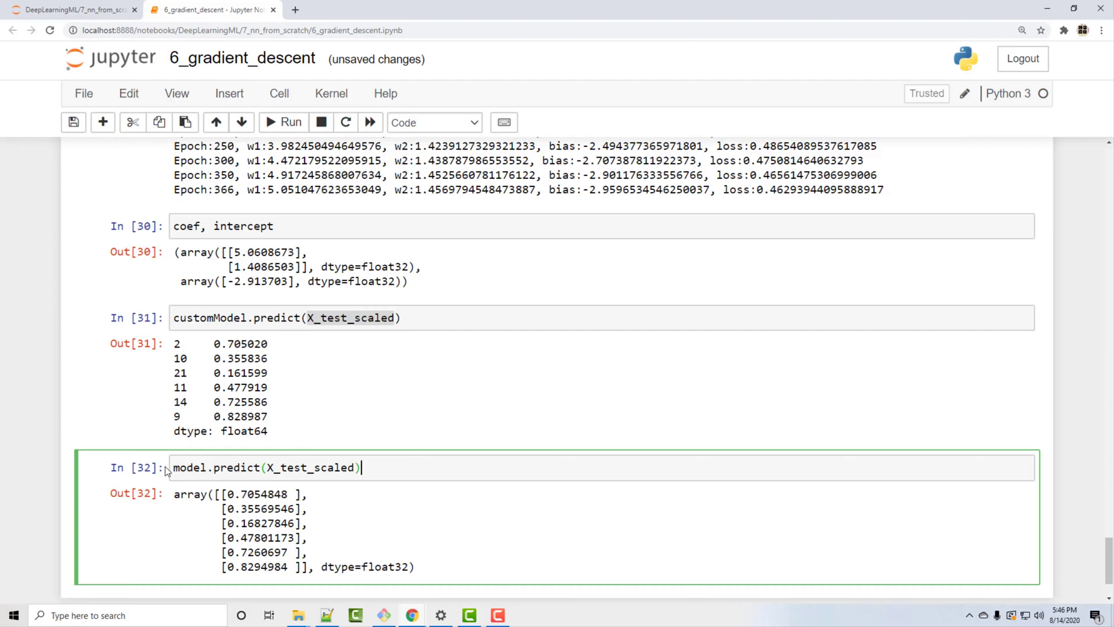
scroll(164, 466, up, 5)
scroll(165, 466, up, 5)
scroll(164, 466, up, 2)
scroll(164, 466, down, 3)
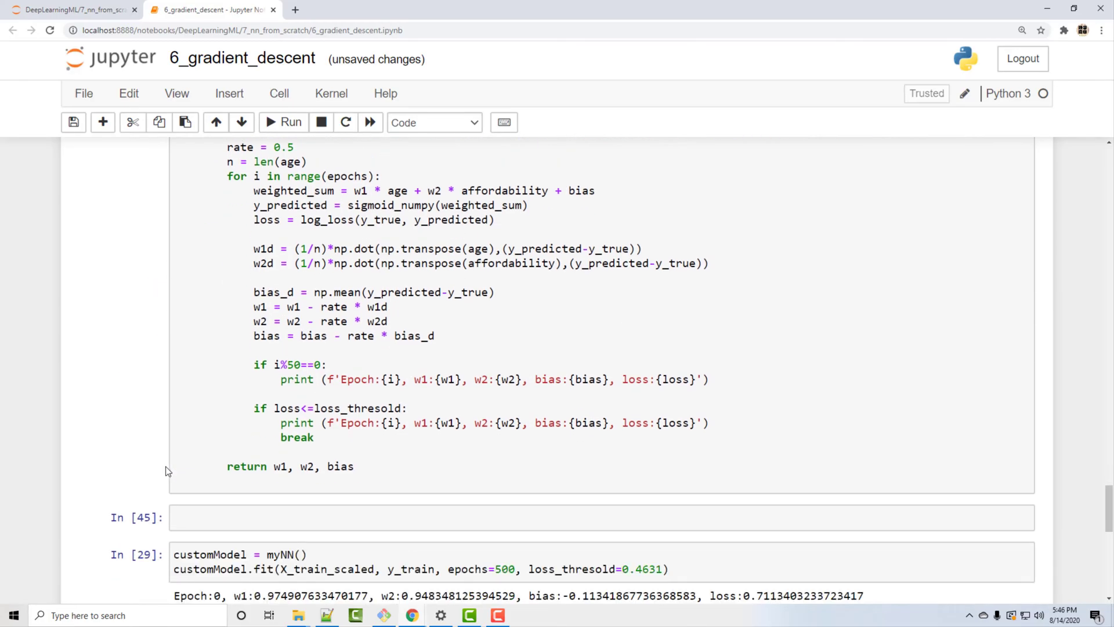
scroll(208, 503, up, 1)
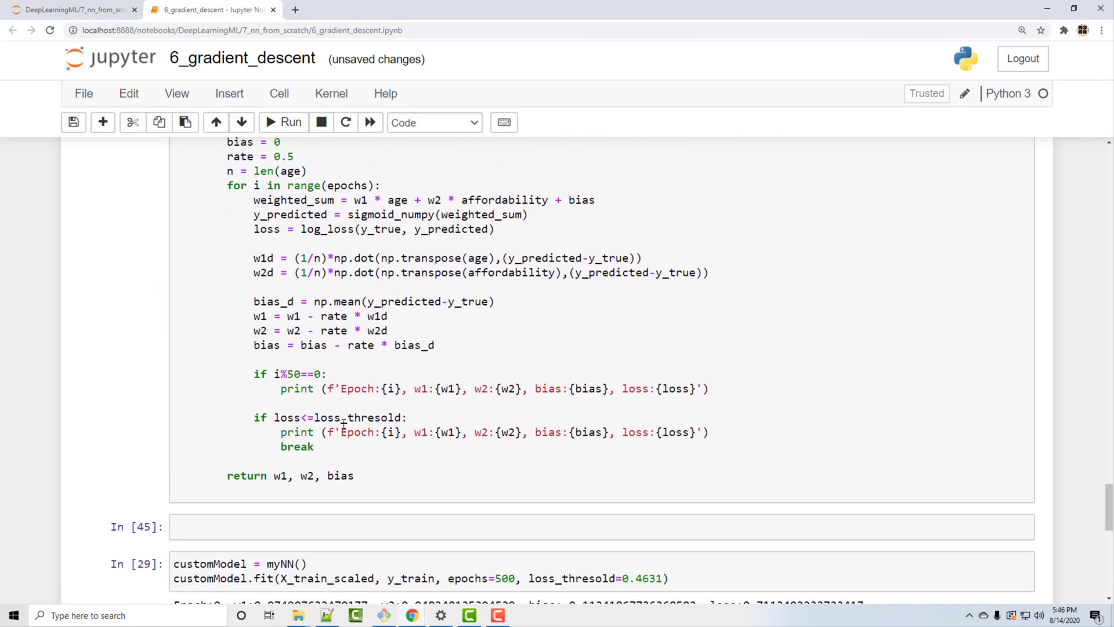
scroll(331, 426, up, 2)
double_click(392, 277)
double_click(455, 278)
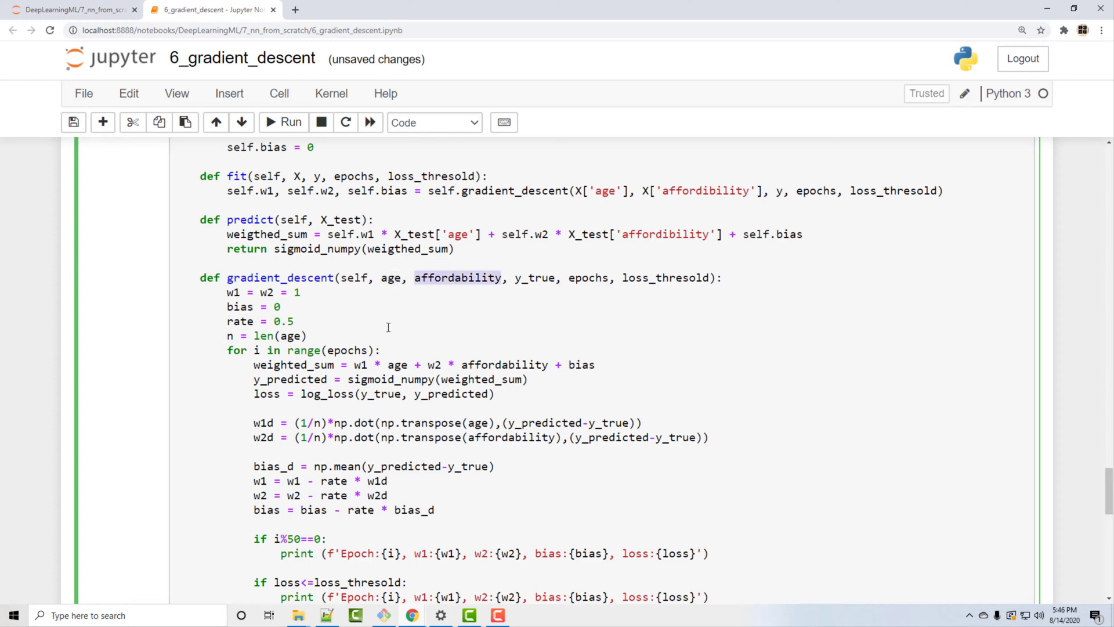
click(383, 278)
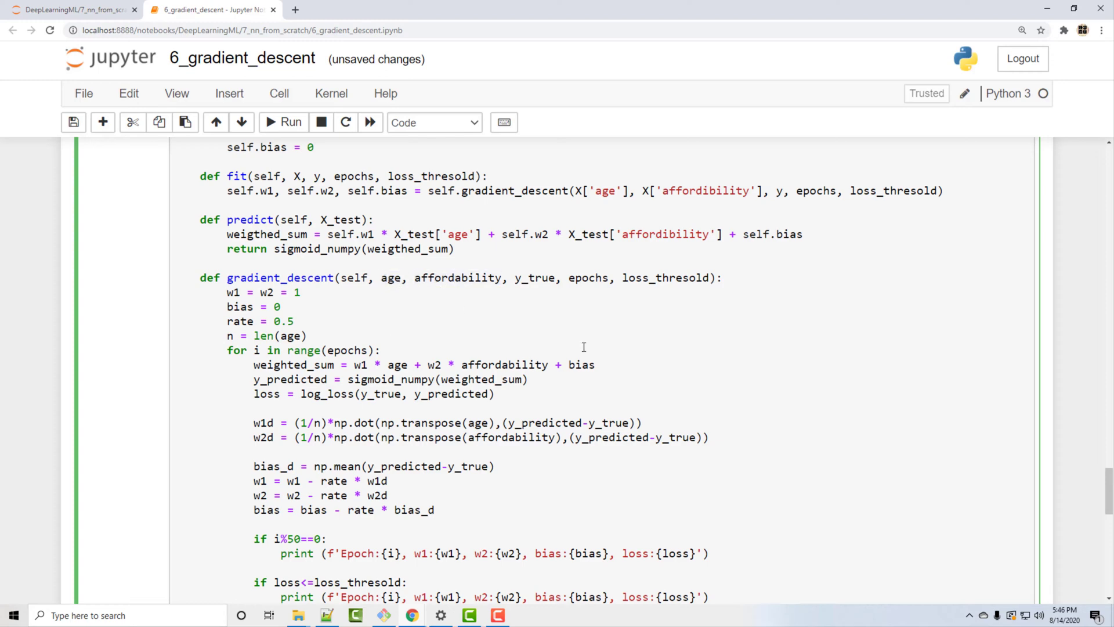
text(X)
key(BackSpace)
key(BackSpace)
drag(353, 364, 444, 364)
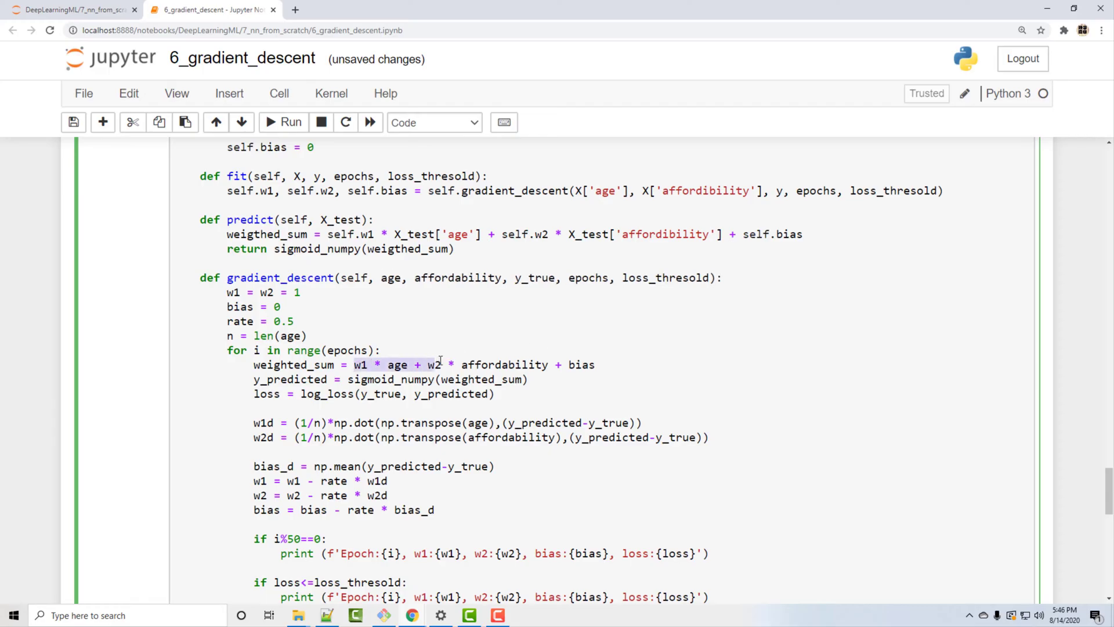
click(388, 364)
double_click(500, 365)
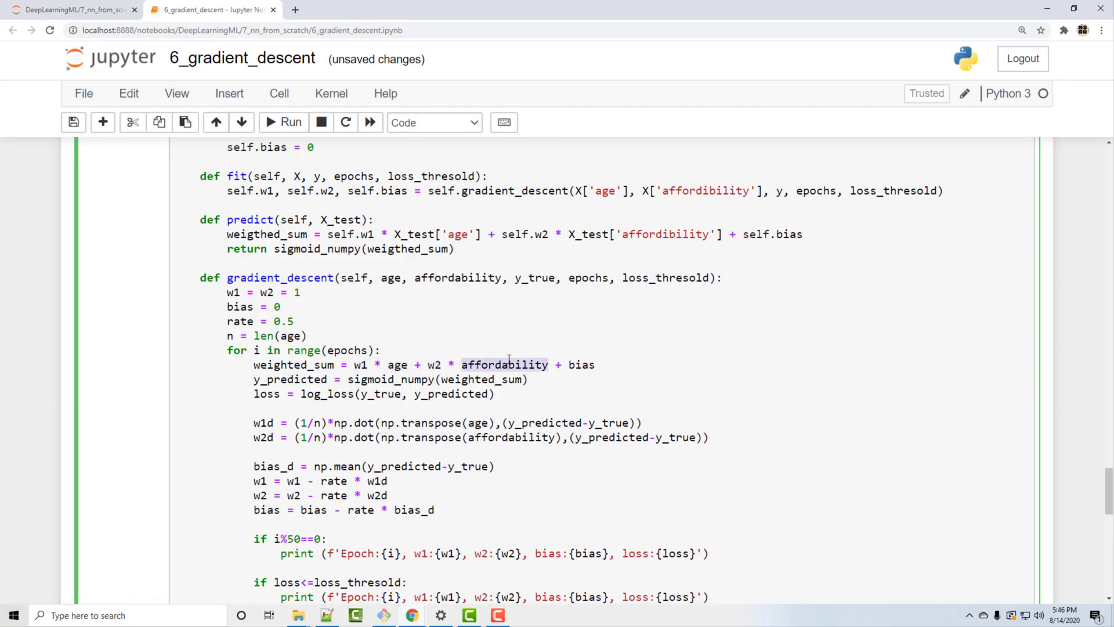
double_click(359, 365)
double_click(432, 364)
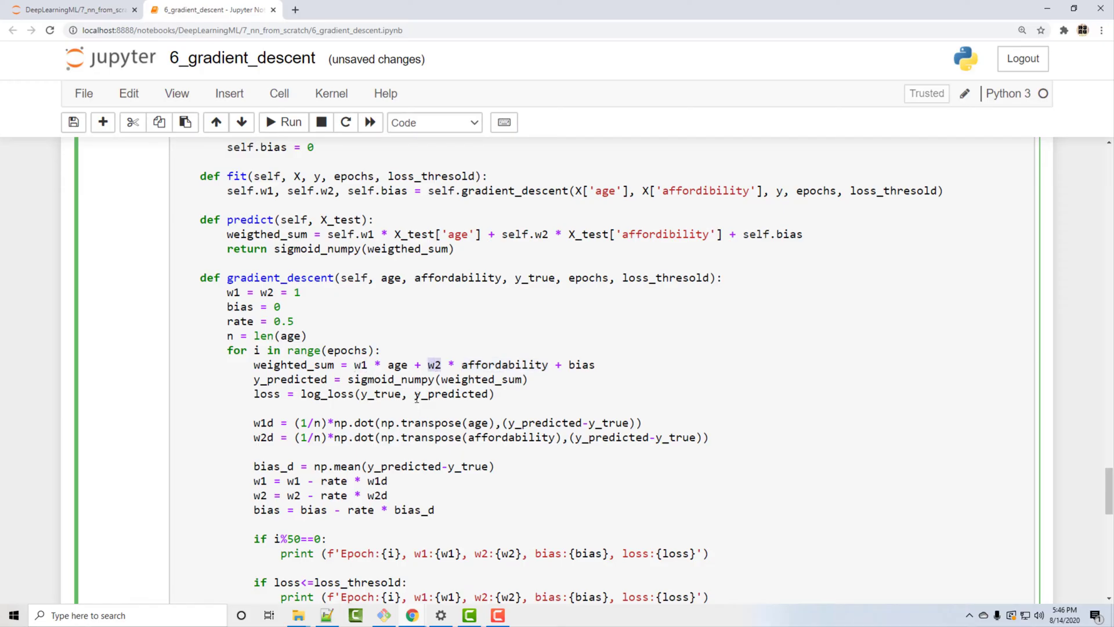
click(409, 380)
scroll(438, 462, up, 5)
scroll(438, 461, up, 10)
scroll(437, 462, up, 10)
scroll(438, 461, up, 8)
scroll(437, 461, up, 8)
scroll(434, 448, up, 8)
scroll(434, 449, up, 5)
click(293, 435)
scroll(470, 462, down, 8)
scroll(470, 461, down, 1)
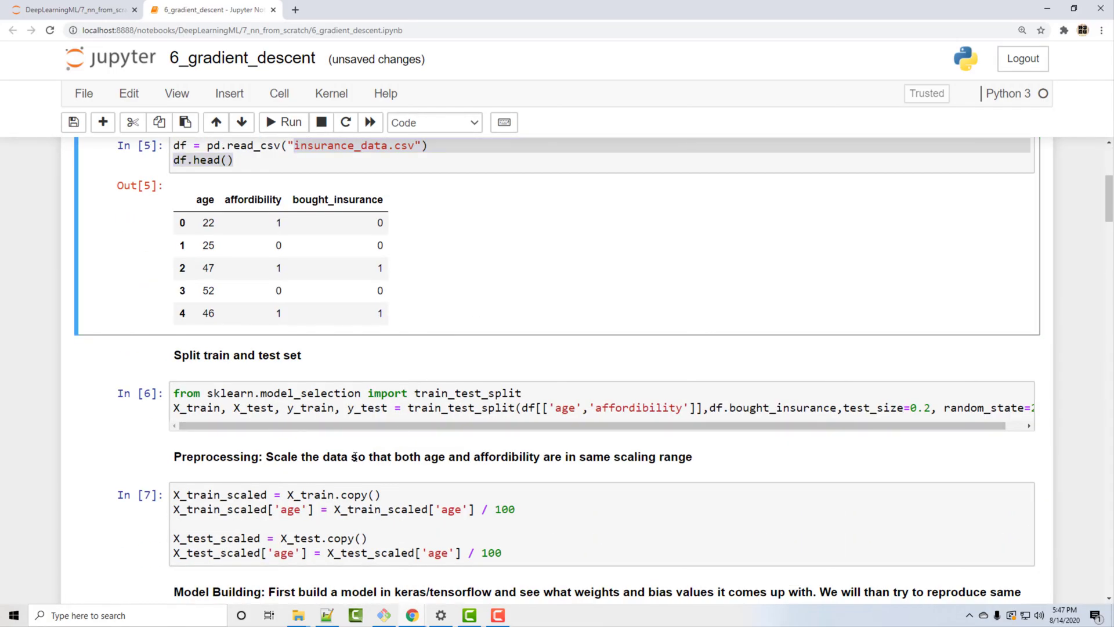
scroll(184, 473, down, 8)
scroll(181, 480, down, 3)
scroll(182, 480, down, 8)
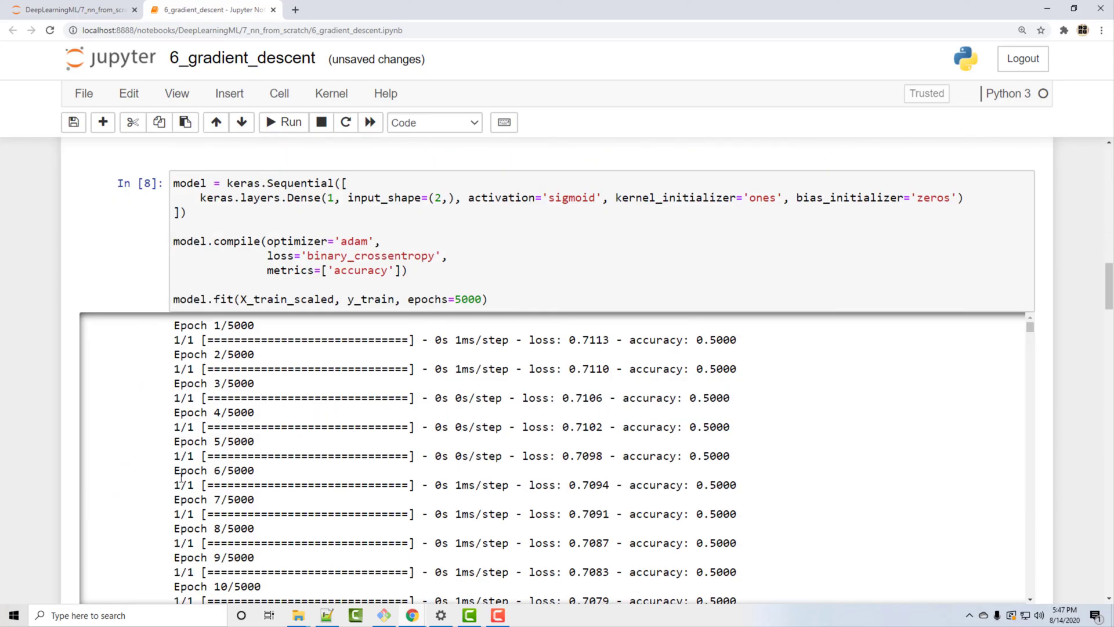
scroll(182, 480, up, 2)
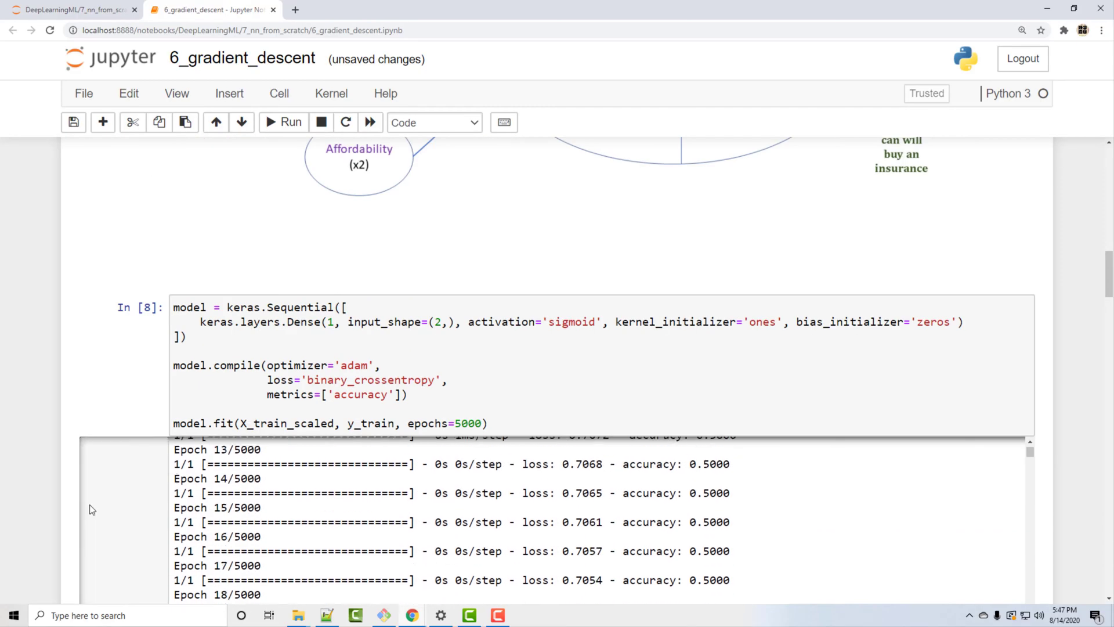
scroll(90, 504, down, 5)
scroll(90, 504, up, 5)
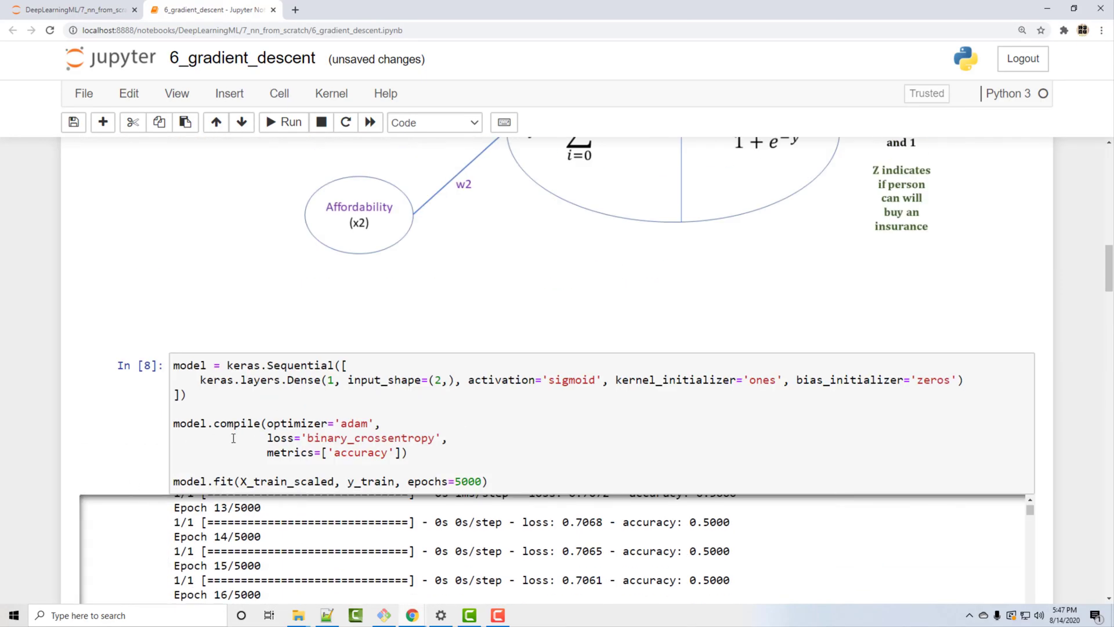
drag(528, 474, 183, 355)
click(258, 402)
scroll(101, 485, down, 10)
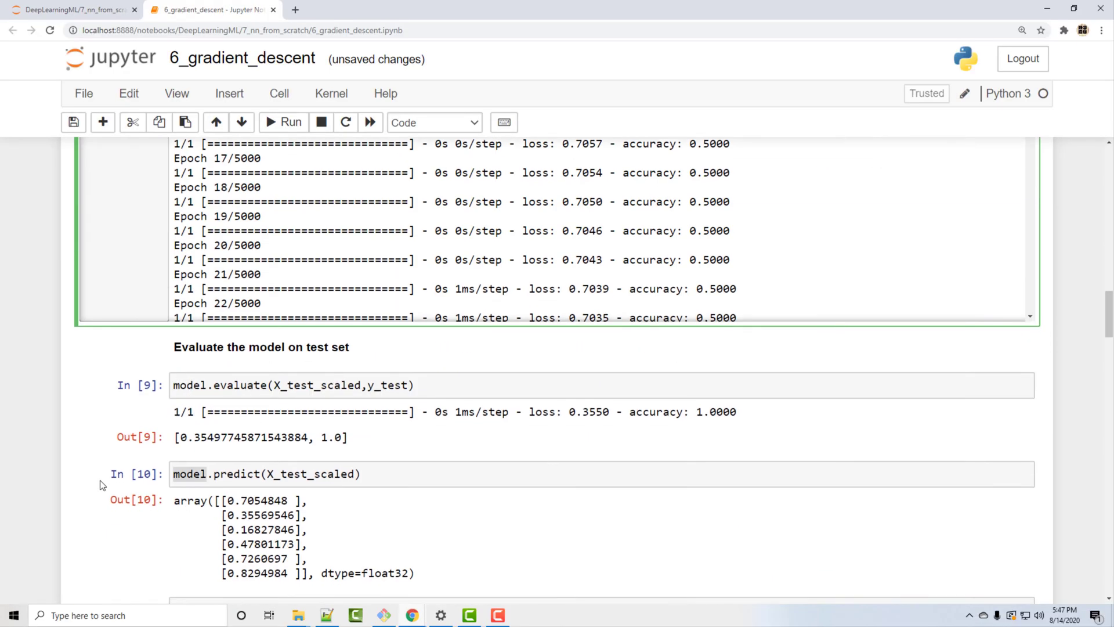